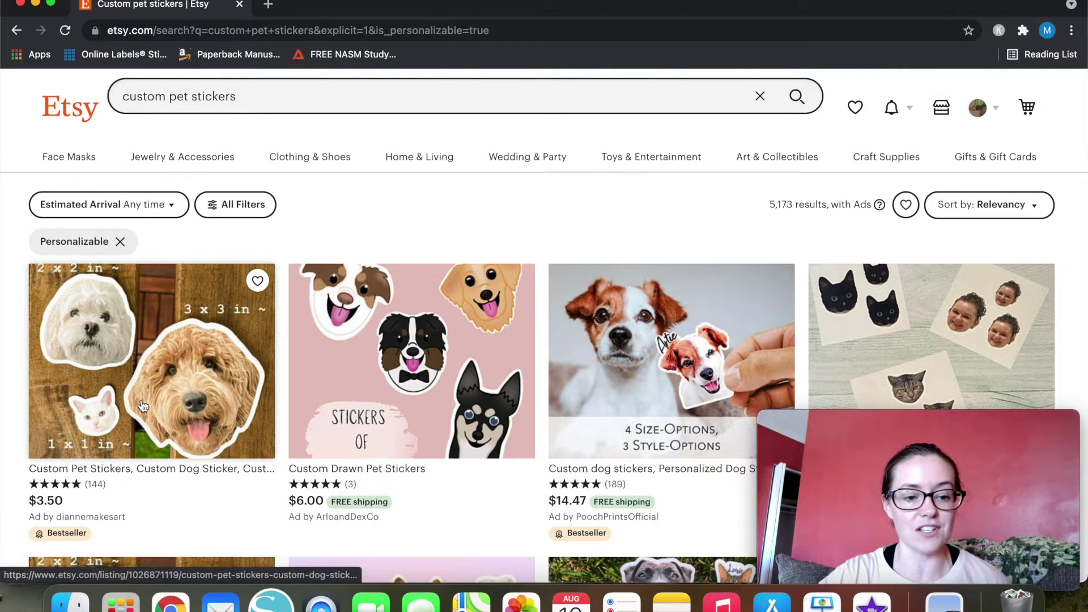
Step: Open the first custom pet stickers listing in the search results and look over its sticker sizes and options
left_click(114, 425)
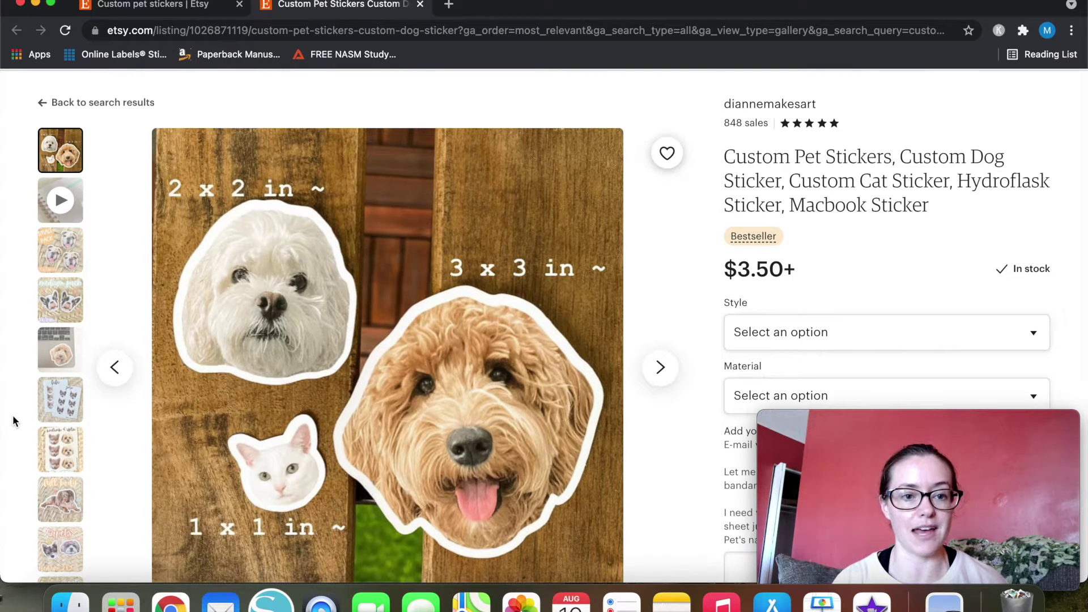
scroll(14, 421, "down", 1)
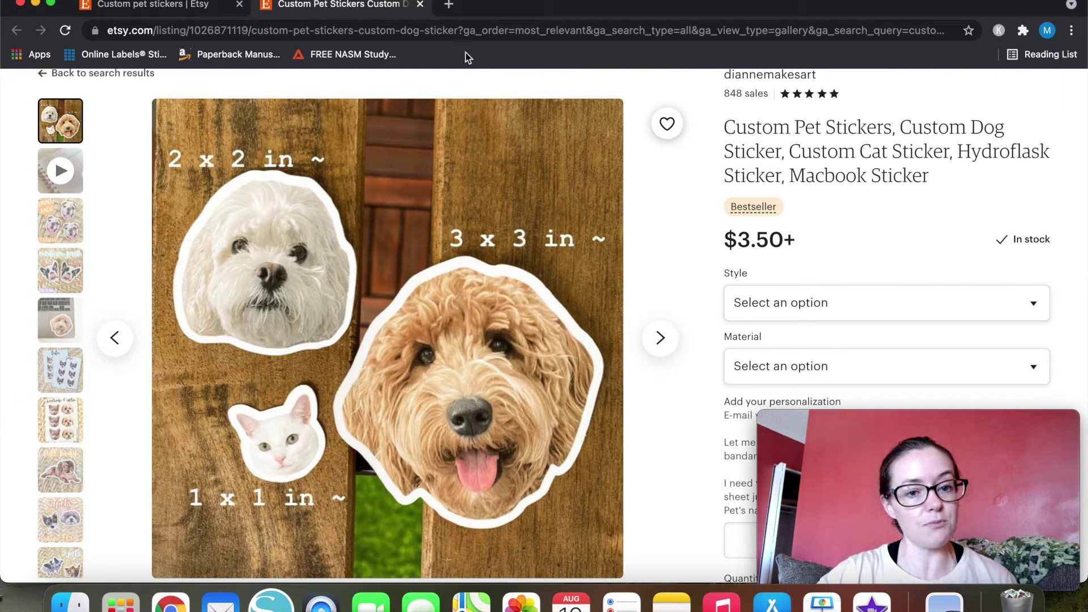
Step: Open canva.com in a new browser tab
left_click(449, 8)
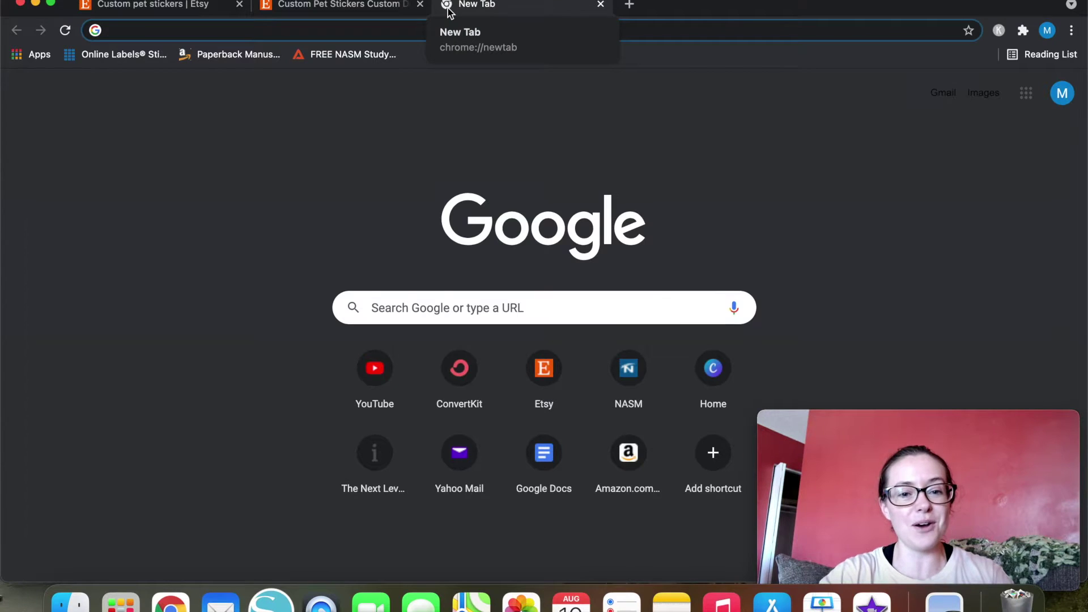
type("canva.com")
key("Return")
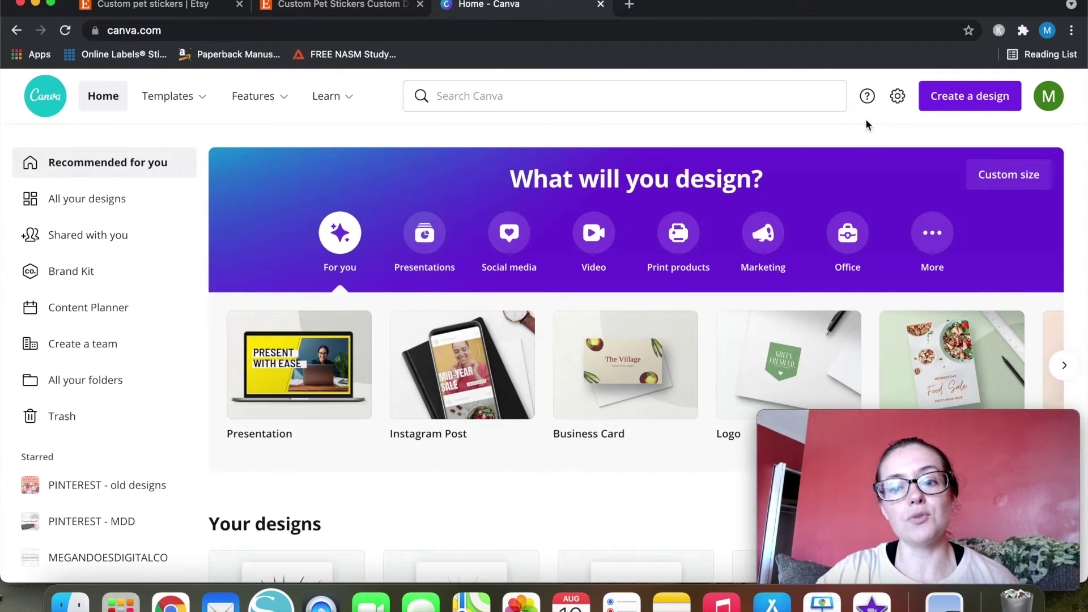
Step: Create a new custom-size design measuring 3 × 3 in
left_click(972, 94)
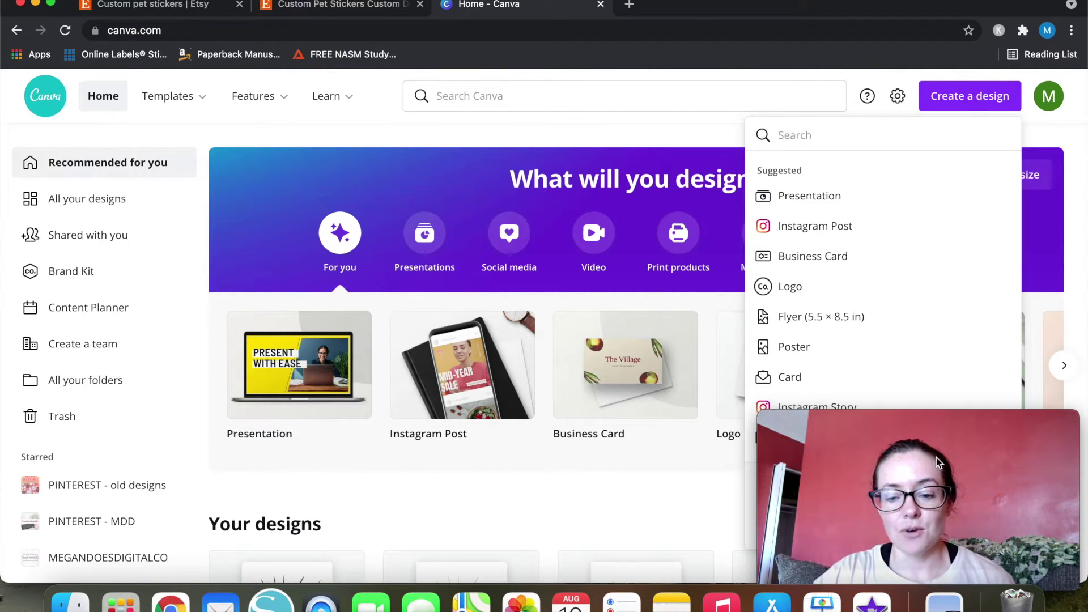
left_click_drag(913, 423, 532, 401)
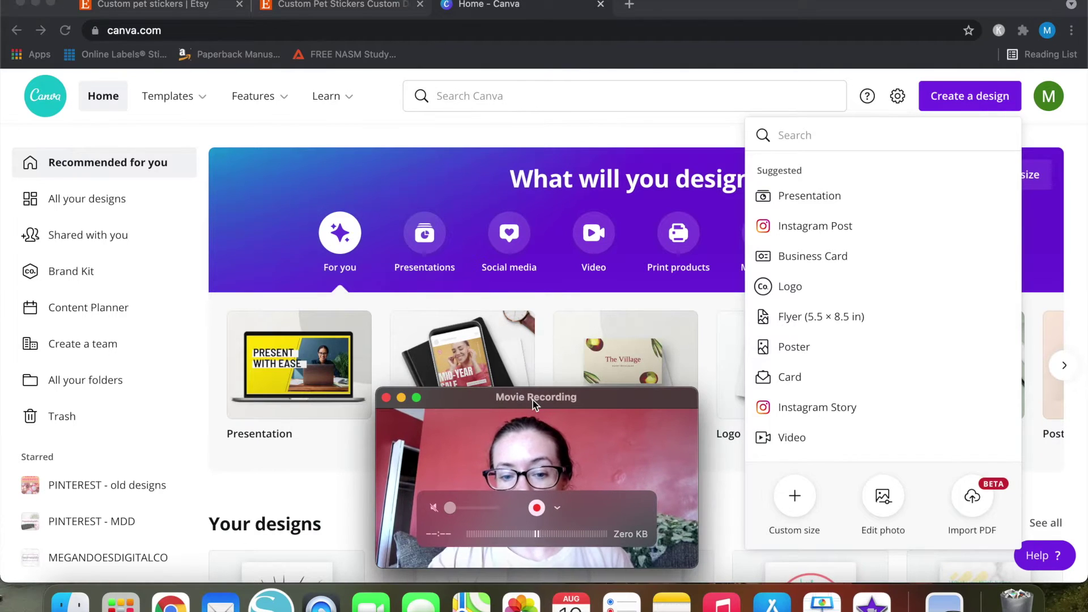
left_click(805, 482)
left_click(789, 509)
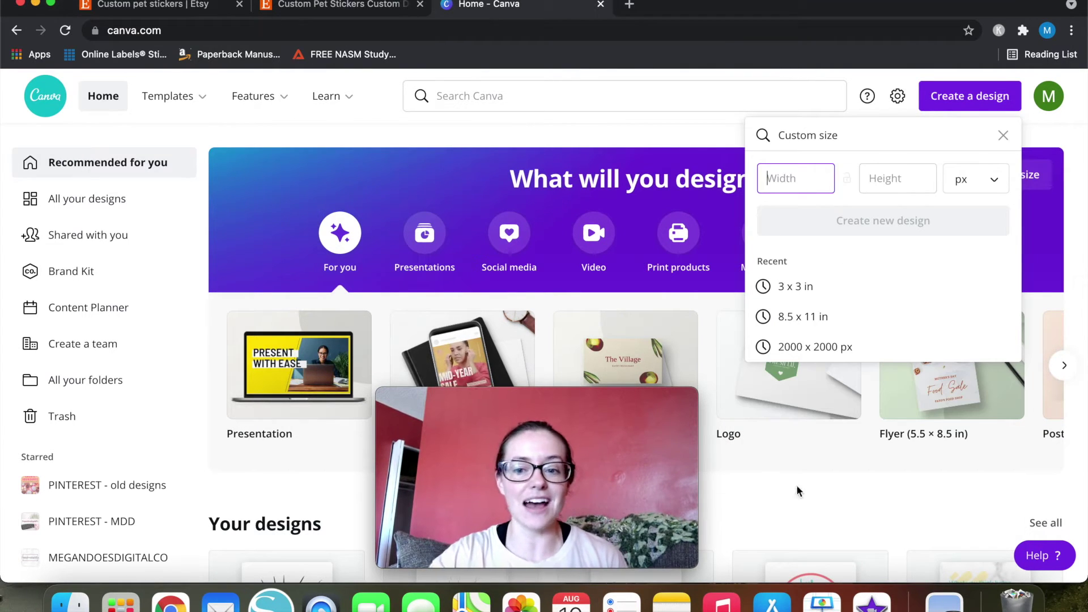
left_click(973, 179)
left_click(976, 220)
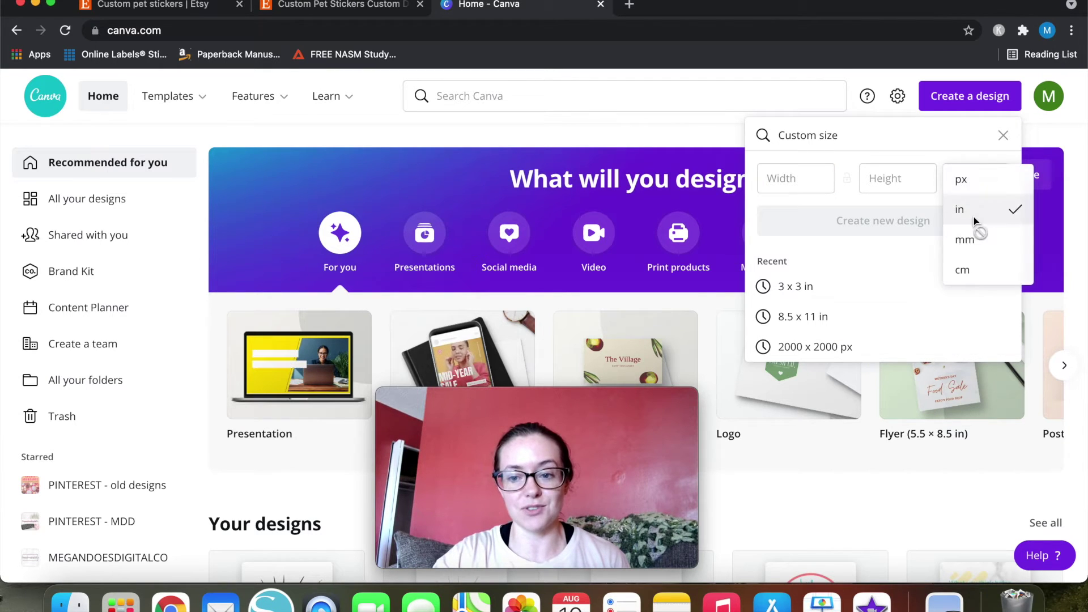
left_click(809, 186)
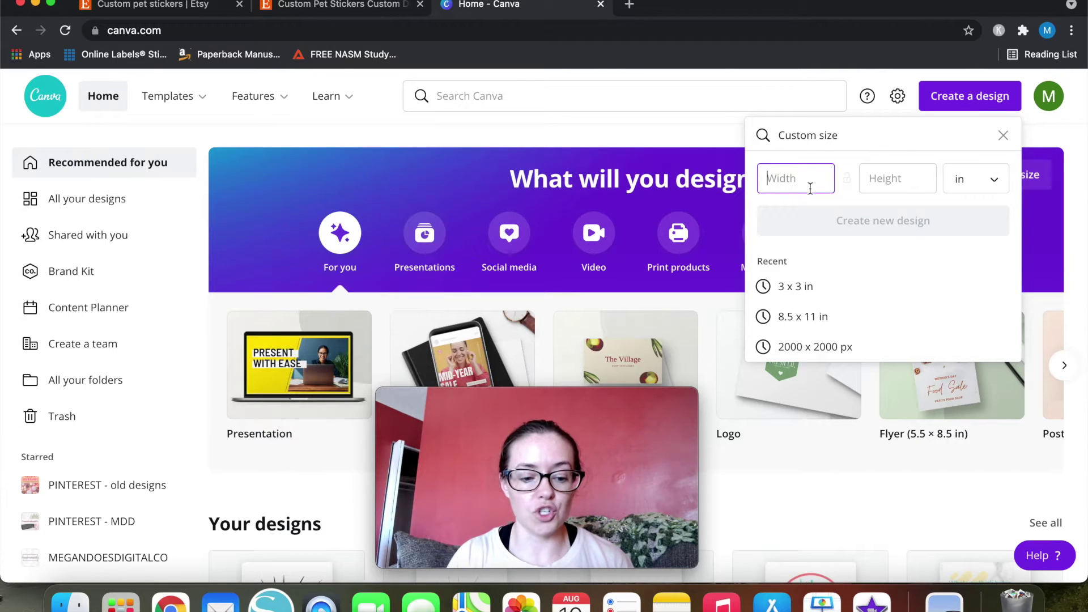
type("3")
left_click(898, 178)
type("3")
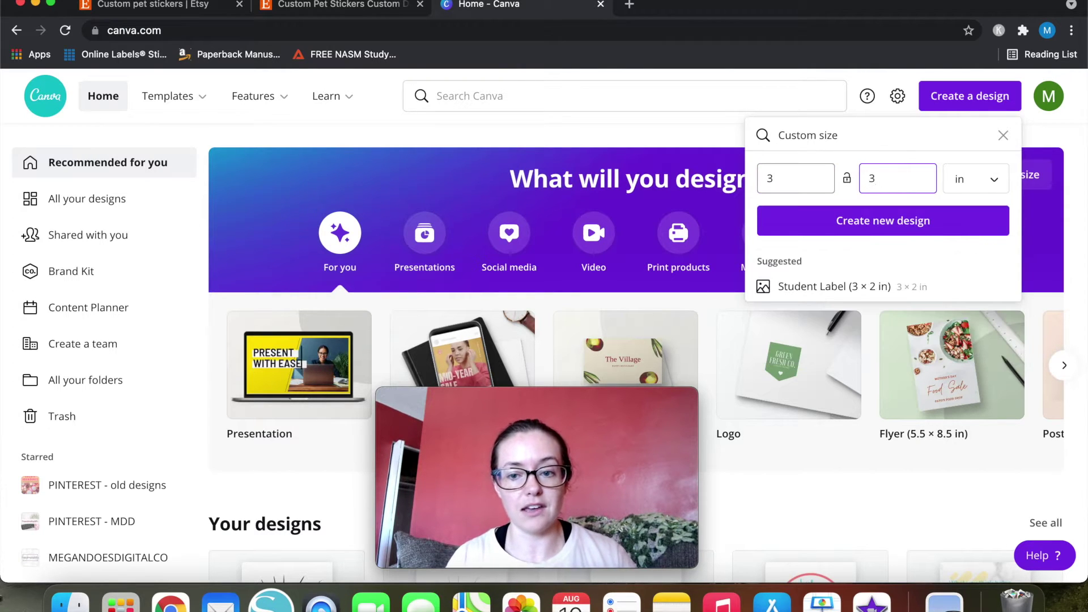
left_click(900, 224)
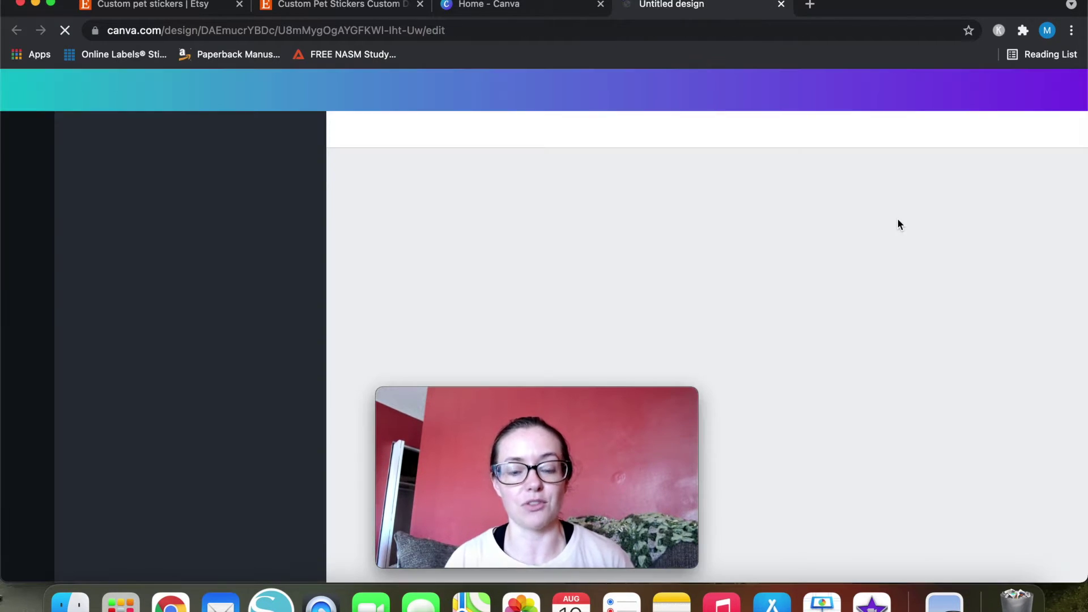
Step: Add the uploaded photo of the dog in the pink sweater to the blank page and enlarge it
left_click_drag(638, 394, 1054, 415)
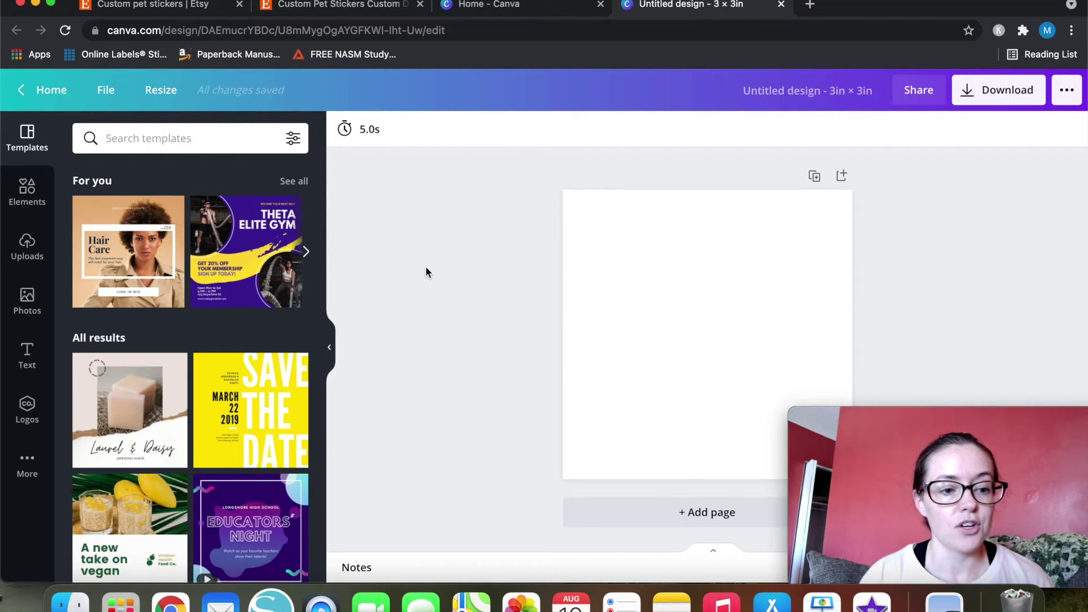
left_click(28, 249)
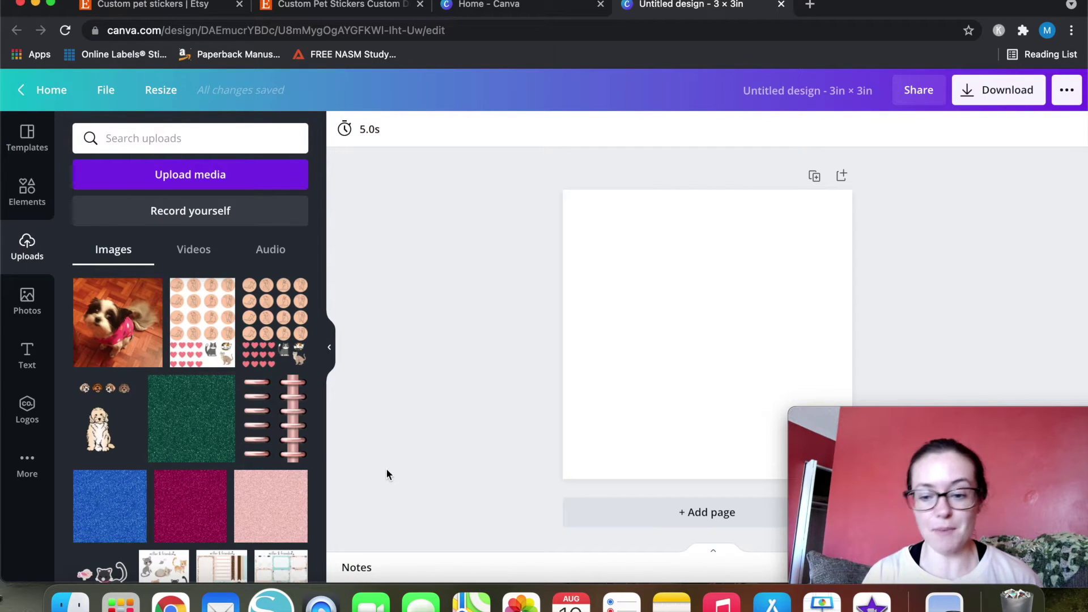
left_click(110, 346)
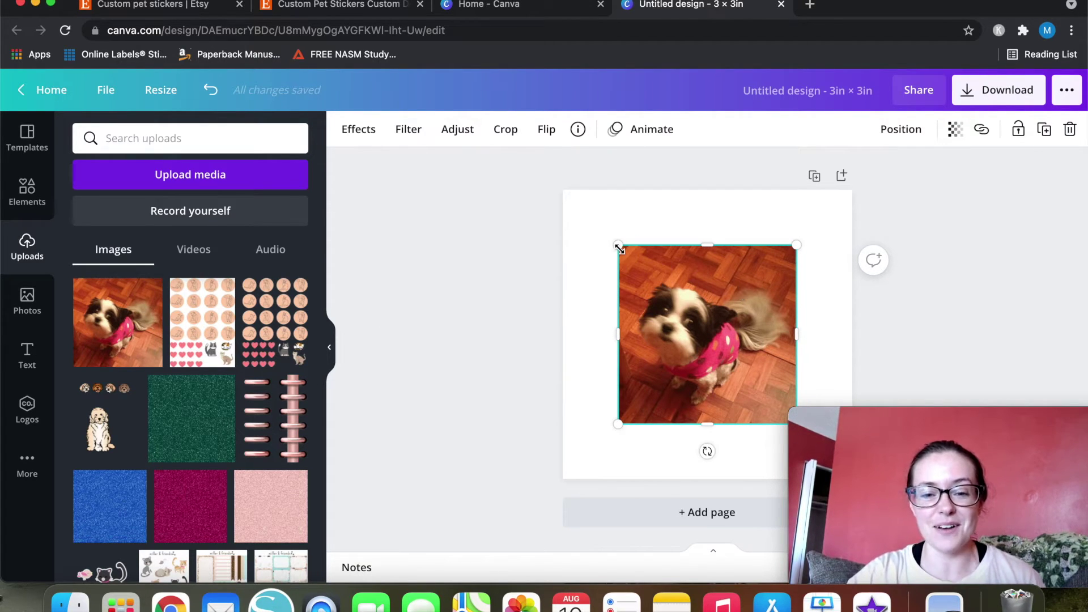
left_click_drag(619, 246, 584, 211)
left_click(499, 255)
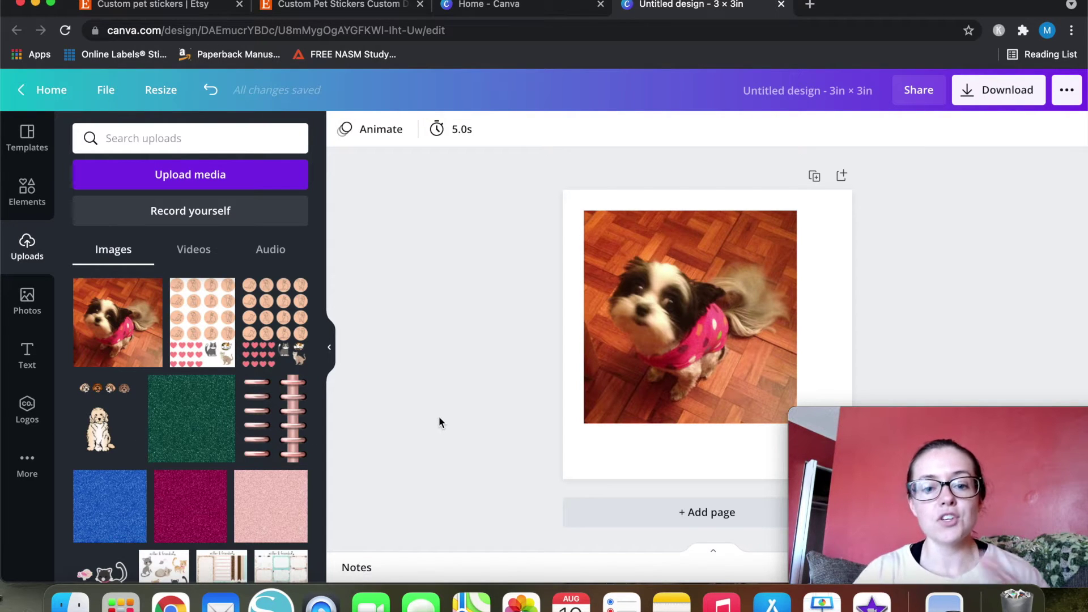
Step: Reposition the dog photo and enlarge it until it nearly fills the page
left_click(715, 345)
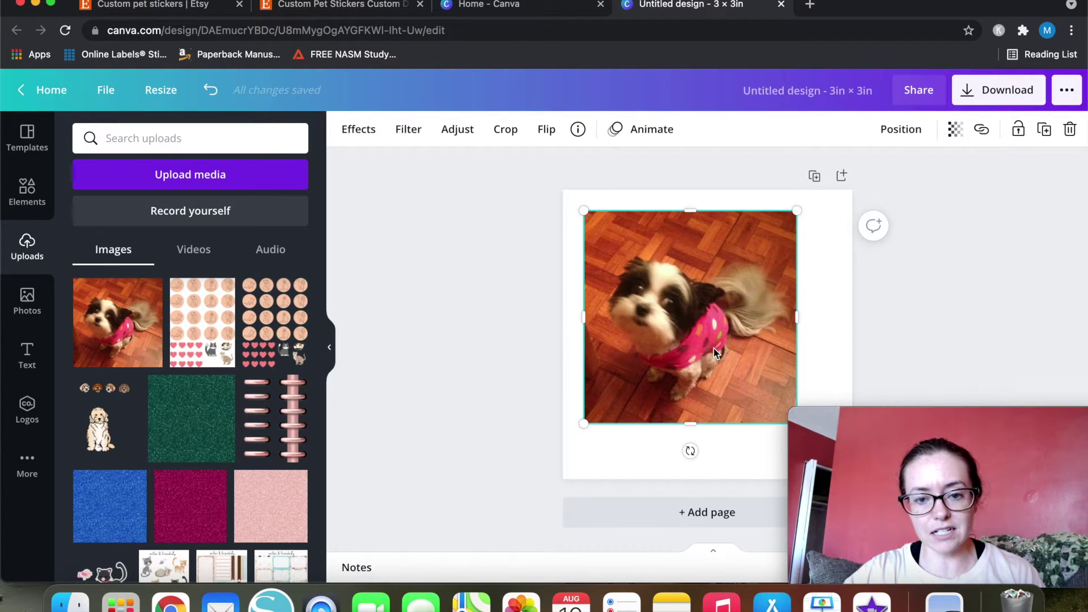
left_click_drag(687, 322, 727, 357)
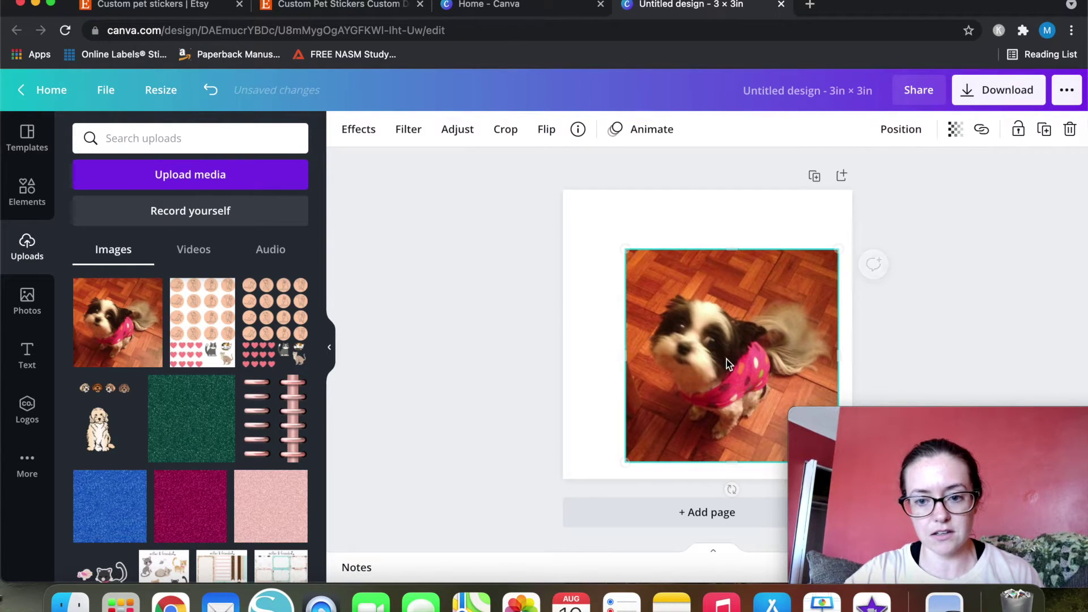
left_click_drag(623, 247, 567, 201)
left_click(509, 229)
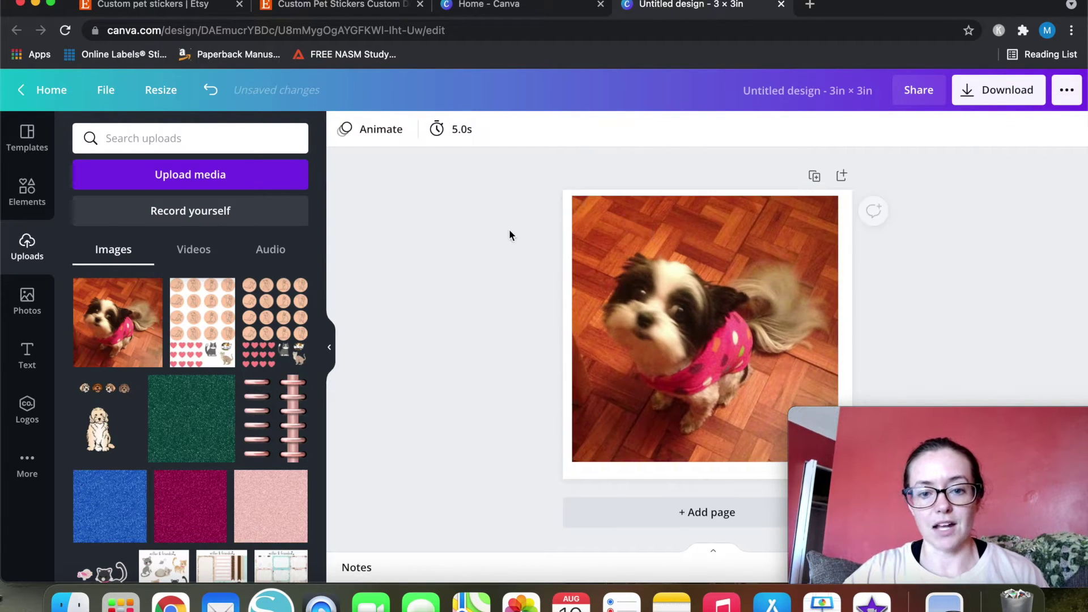
Step: Remove the wooden-floor background from the dog photo with the Background Remover effect
left_click(686, 308)
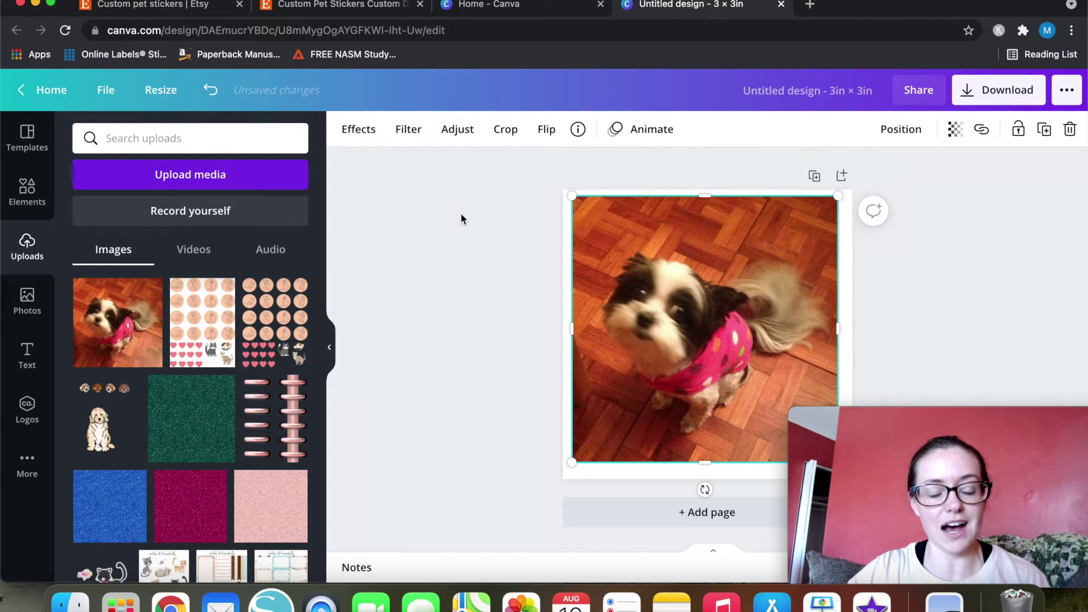
left_click(357, 130)
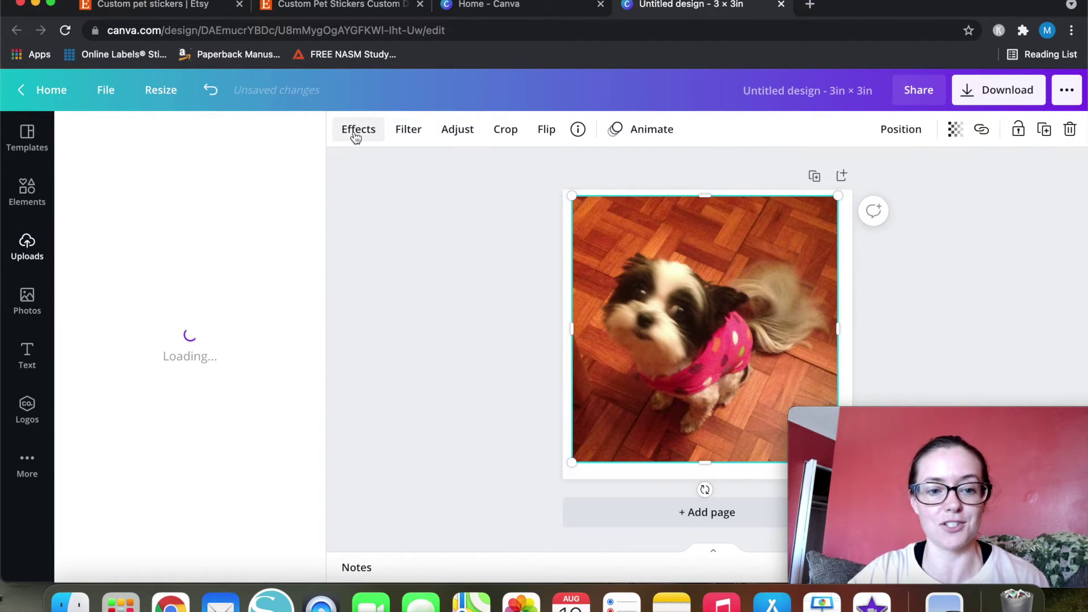
left_click(241, 213)
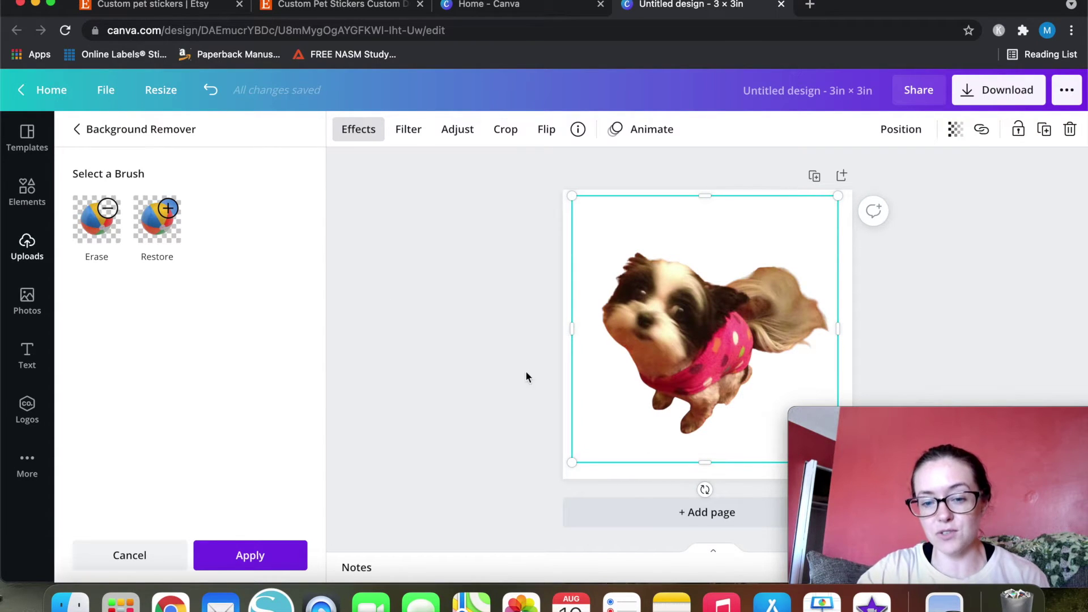
left_click(456, 442)
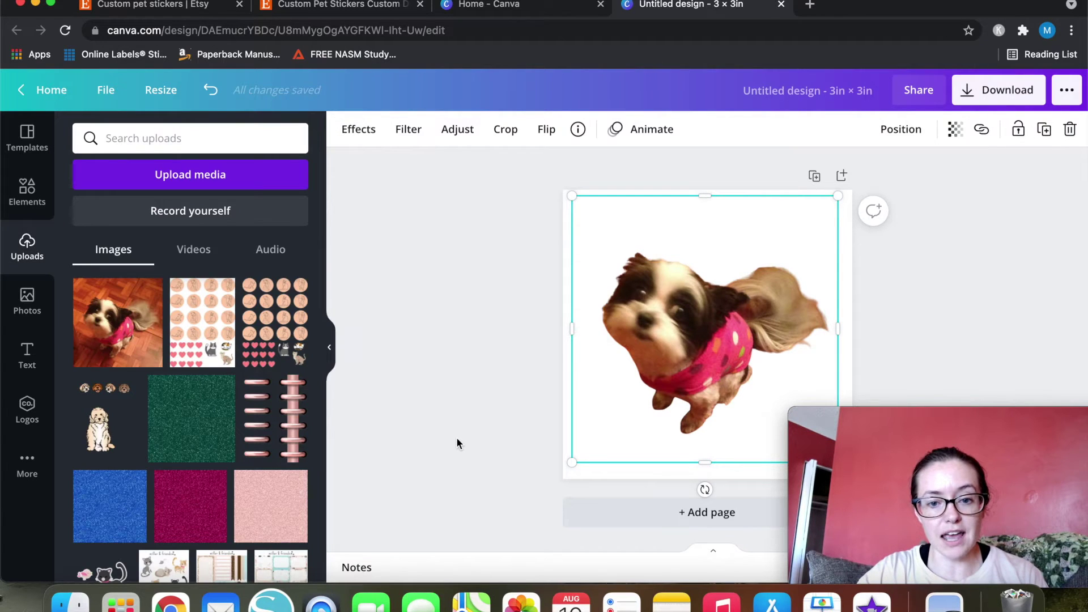
Step: Reopen the Background Remover for the dog photo and examine the cutout's edges up close
left_click(720, 330)
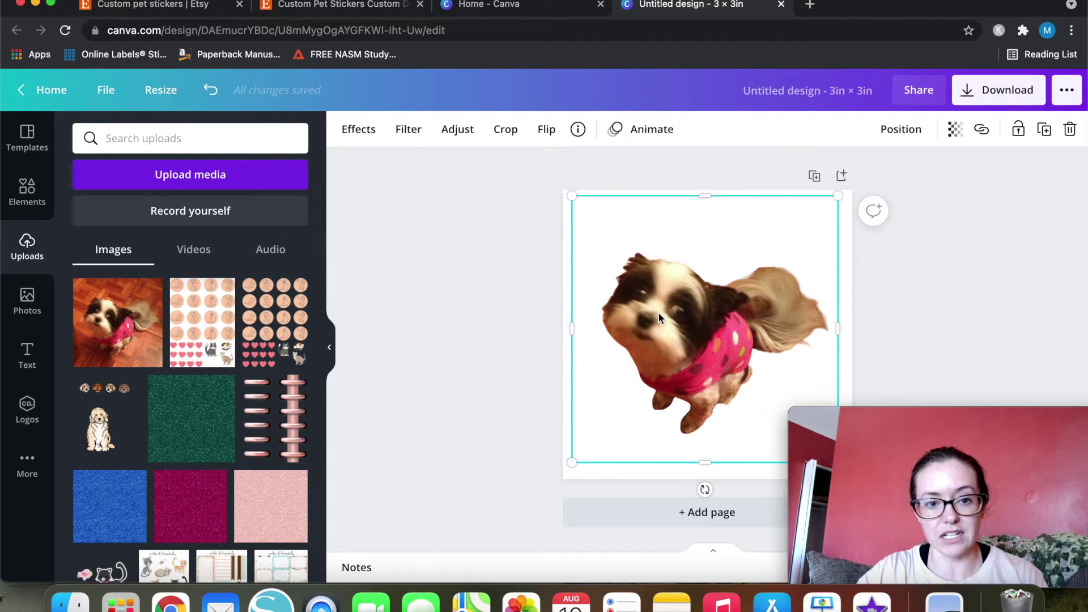
left_click(358, 129)
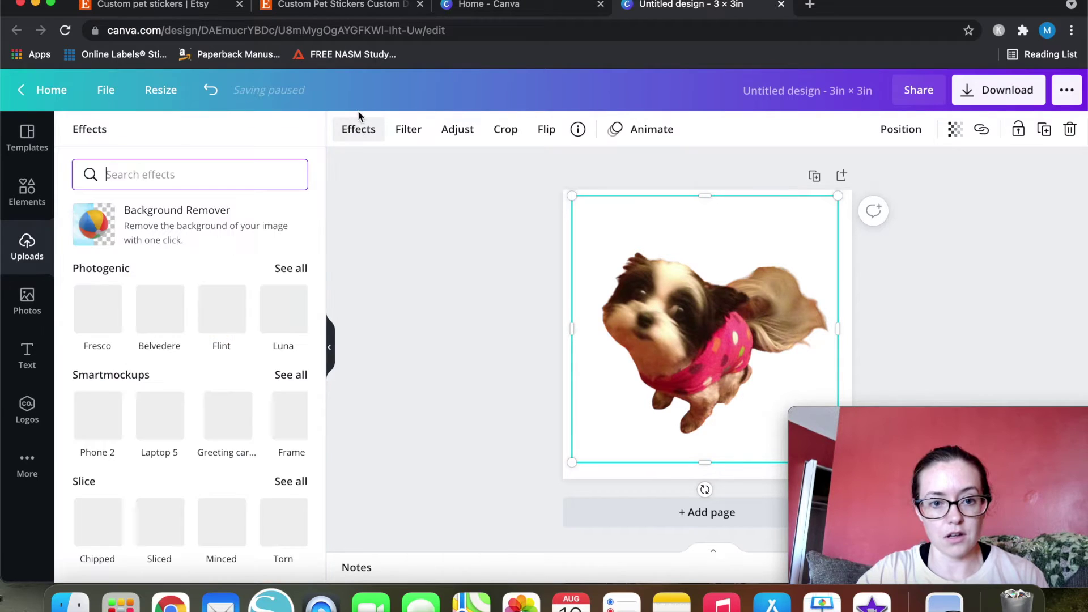
left_click(202, 242)
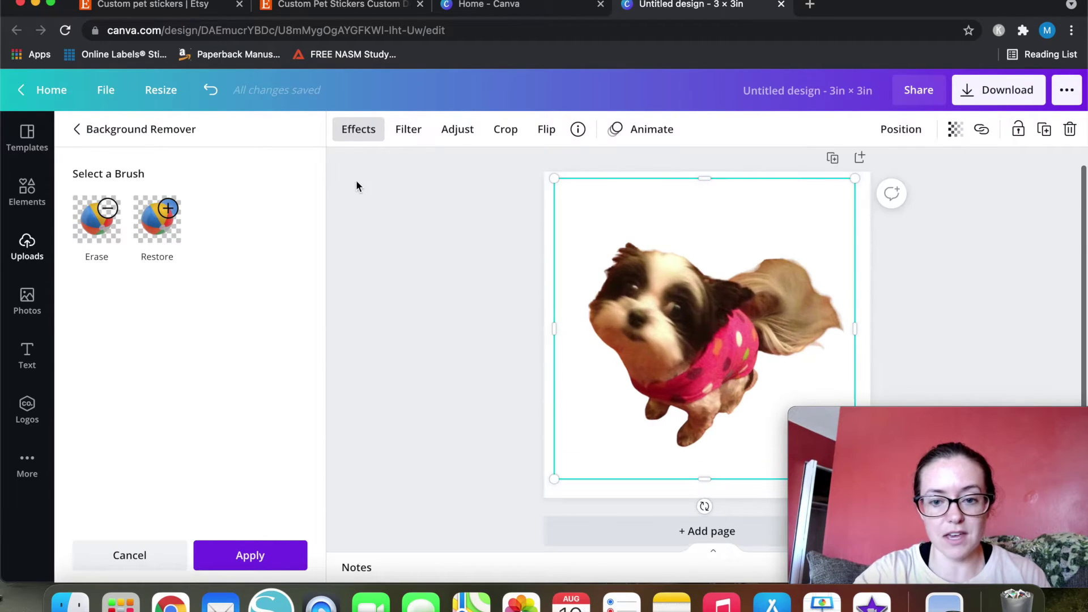
scroll(355, 184, "down", 1)
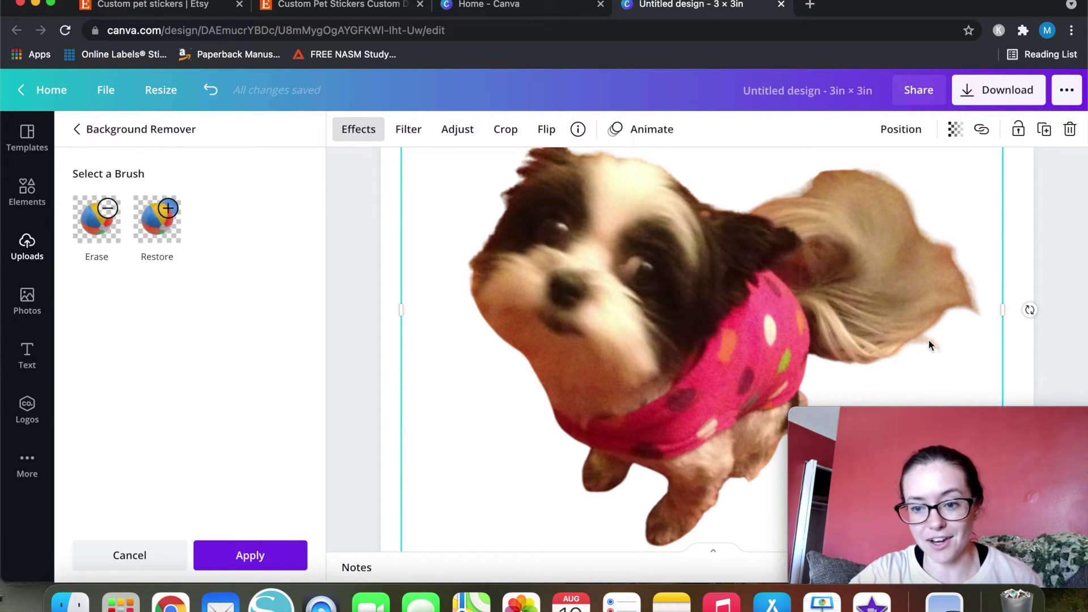
scroll(933, 339, "down", 3)
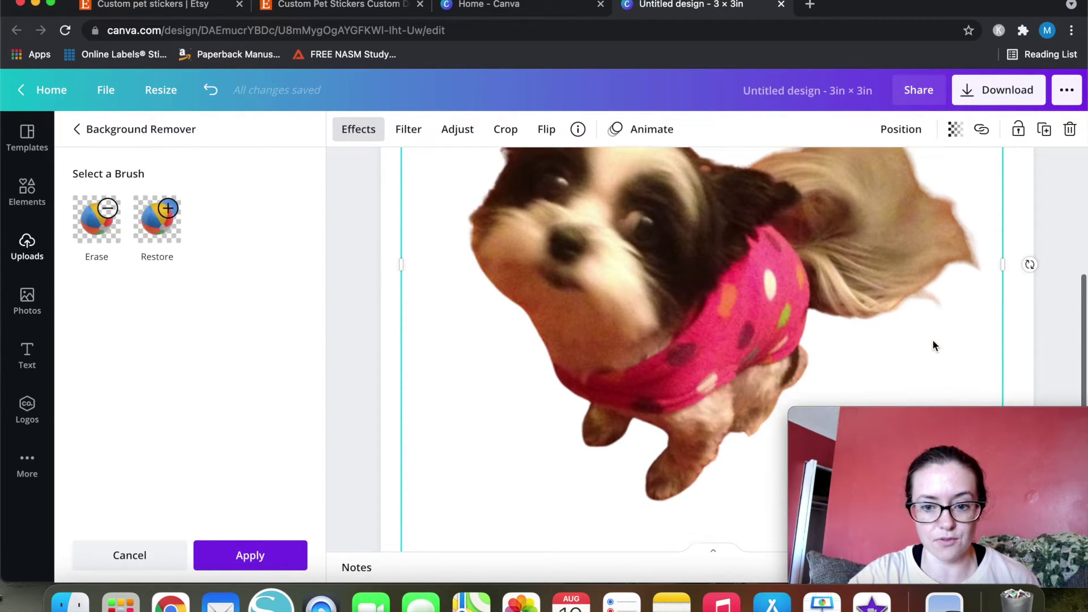
scroll(954, 321, "up", 1)
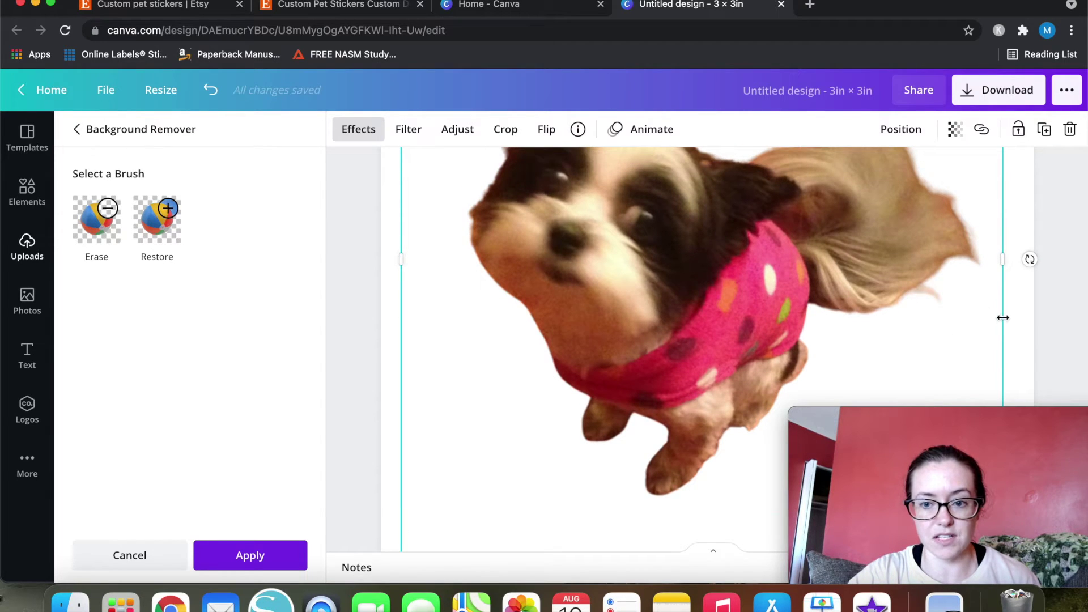
scroll(490, 371, "down", 1)
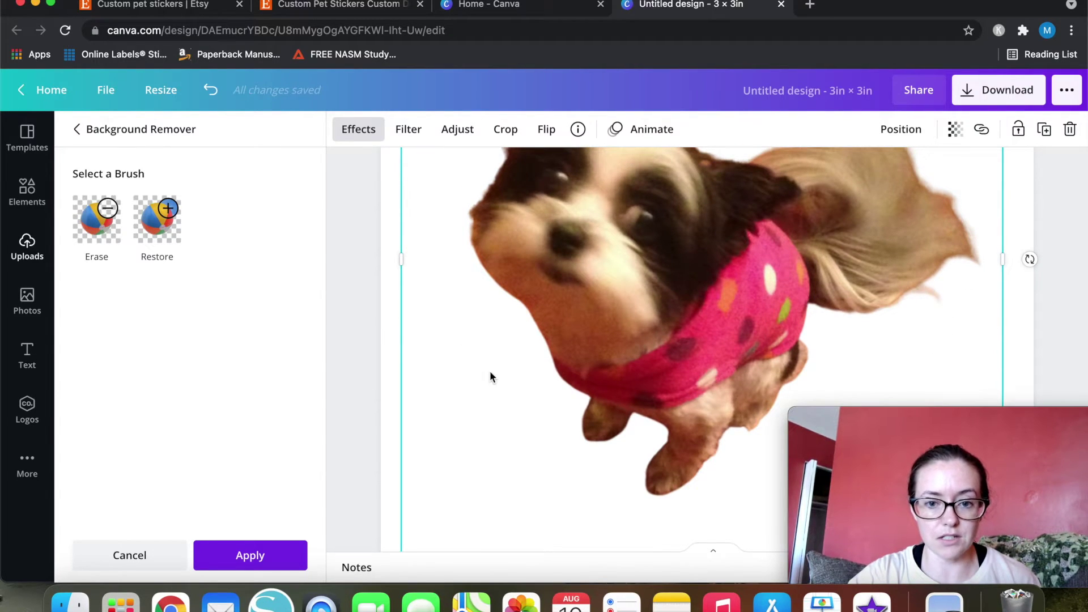
scroll(489, 370, "up", 2)
scroll(490, 371, "down", 1)
scroll(490, 377, "up", 1)
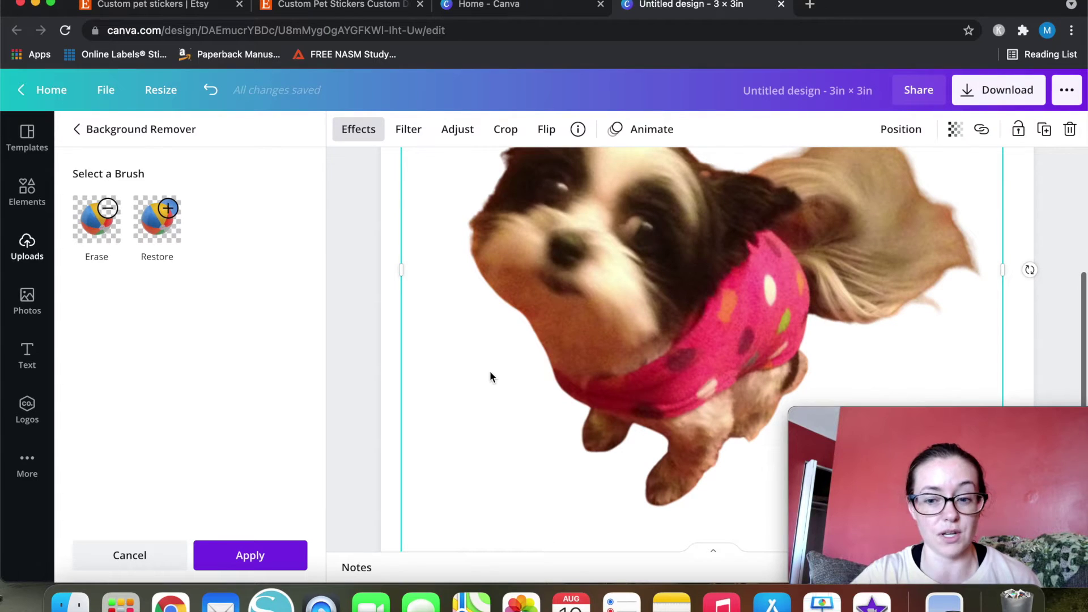
Step: Choose the Background Remover's Erase brush, set its size to 33, and finish the brush editing
left_click(105, 218)
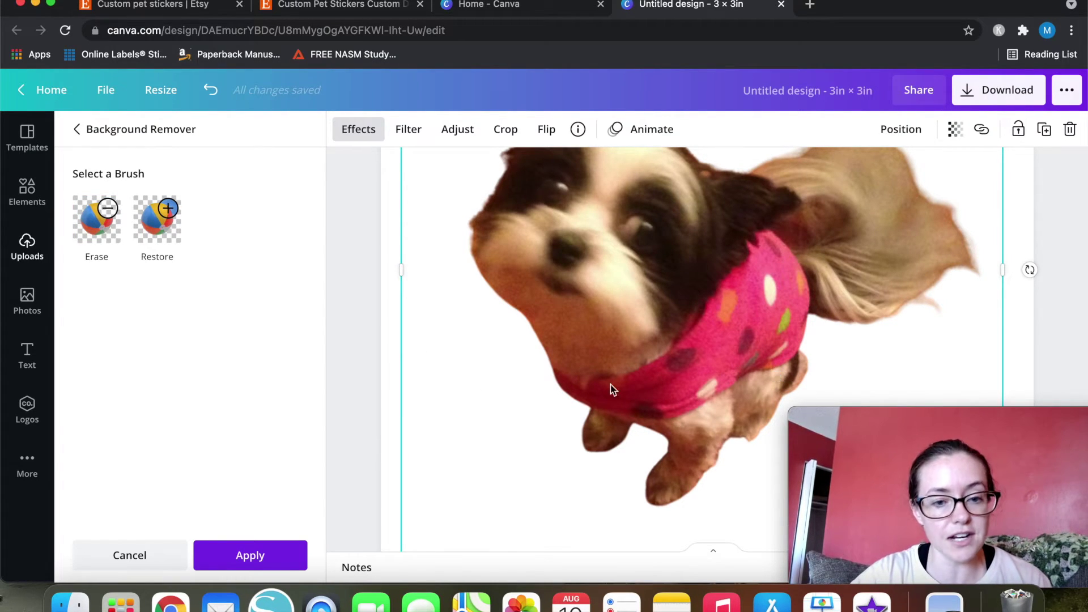
left_click(74, 228)
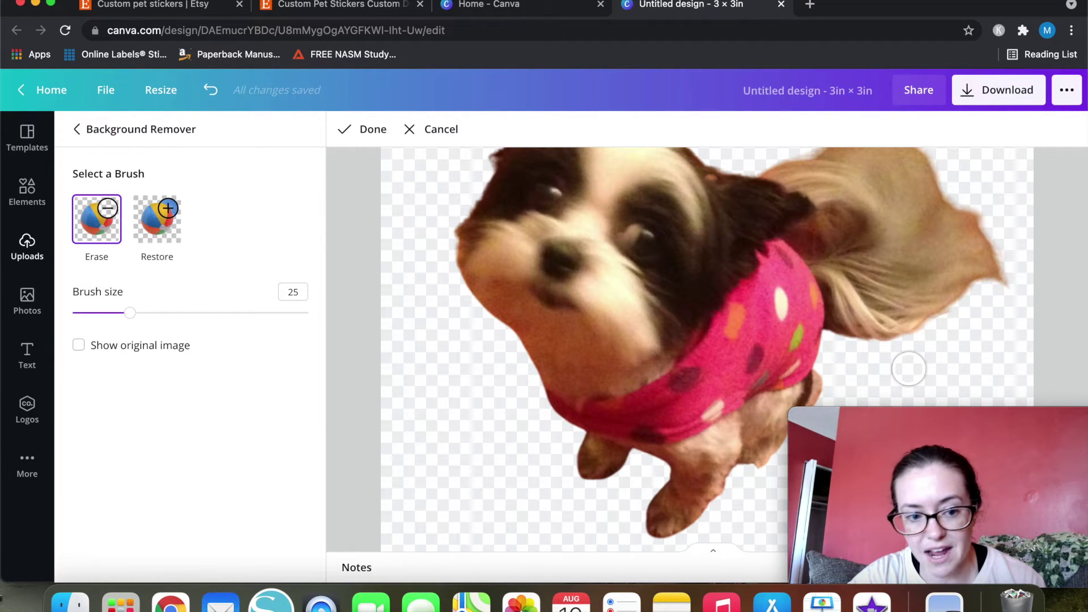
mouse_move(130, 312)
left_mouse_down()
mouse_move(85, 316)
mouse_move(320, 305)
mouse_move(149, 313)
left_mouse_up()
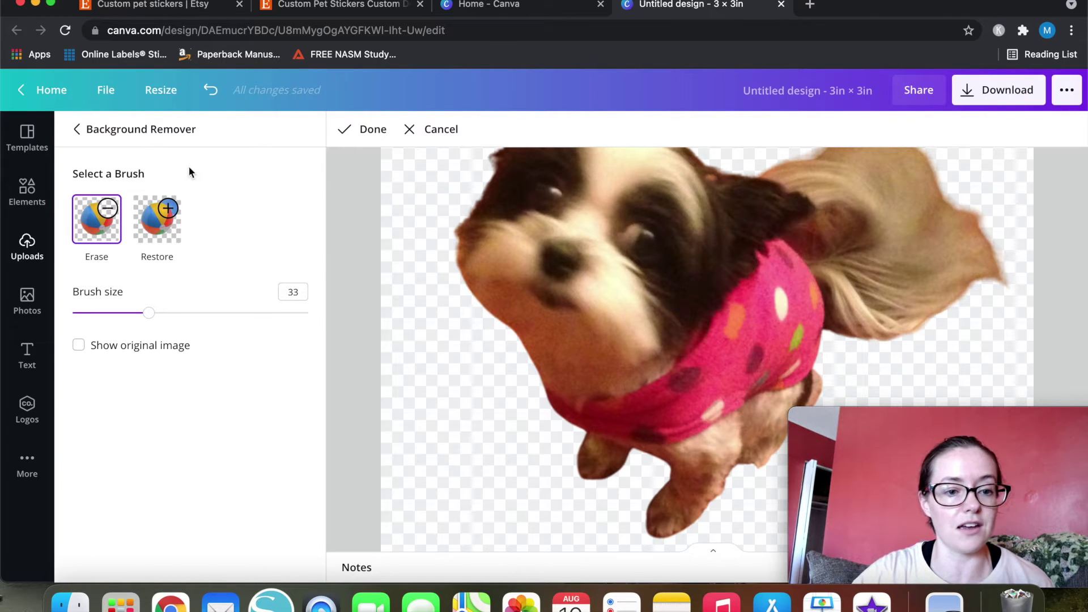
left_click(363, 130)
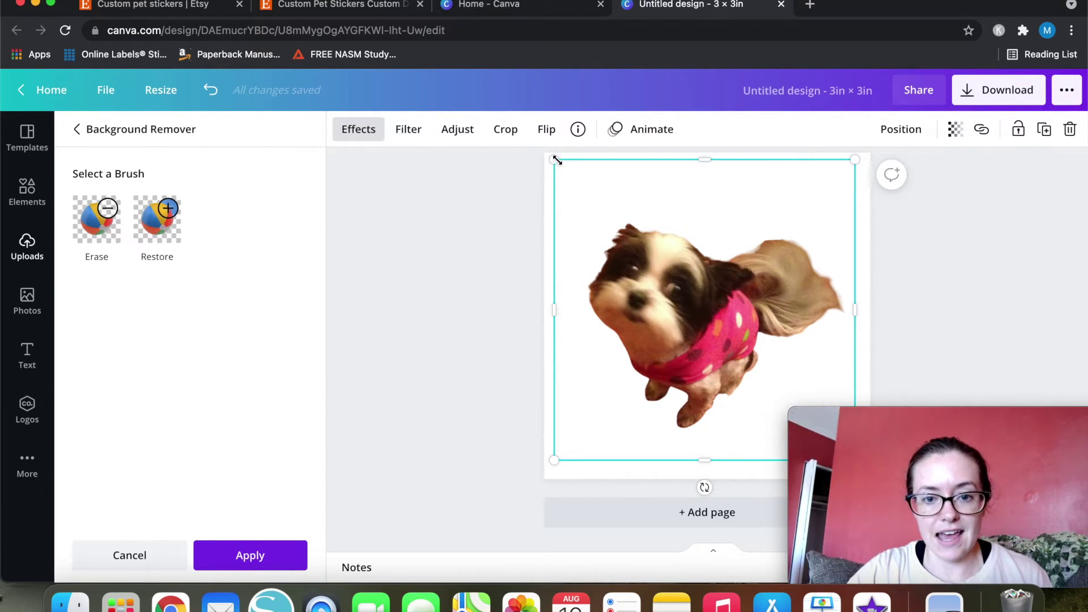
Step: Resize and reposition the dog cutout so it nearly fills the page, and close the Background Remover
left_click_drag(557, 160, 506, 155)
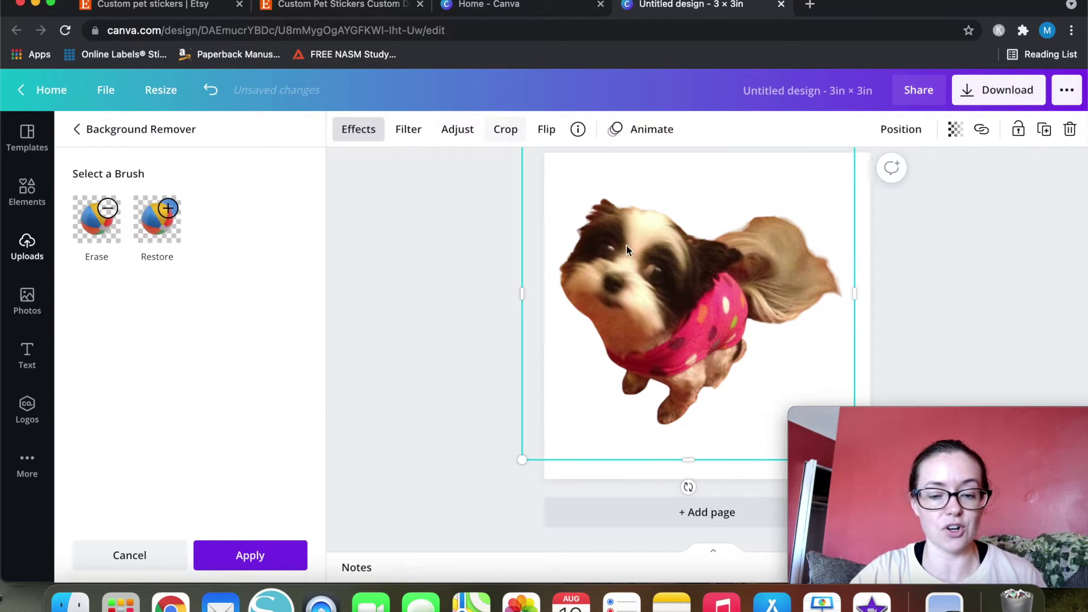
left_click_drag(639, 302, 647, 321)
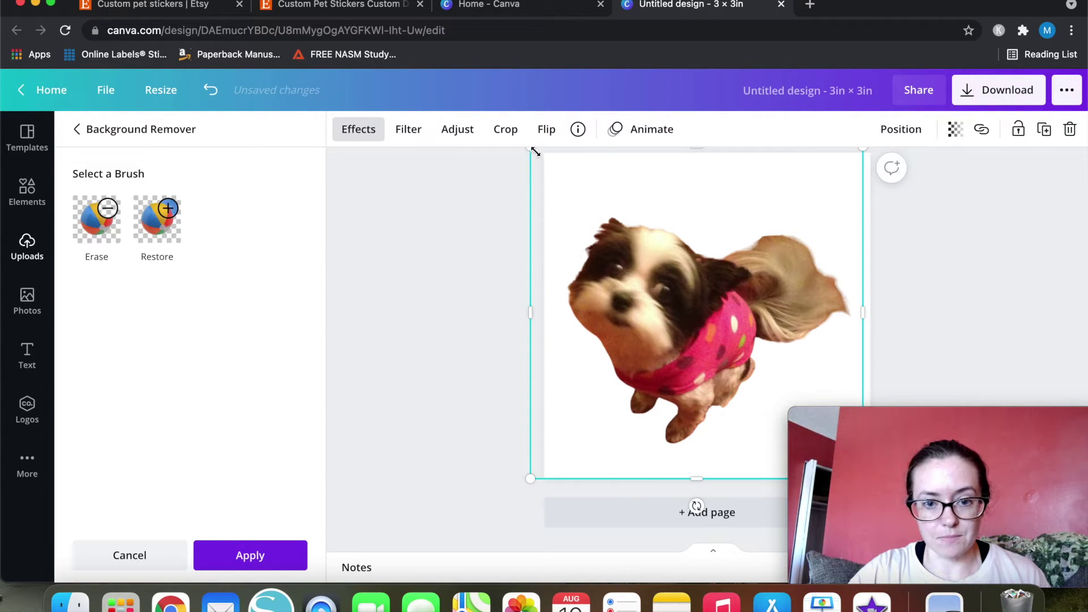
left_click_drag(536, 152, 564, 165)
left_click_drag(667, 322, 664, 306)
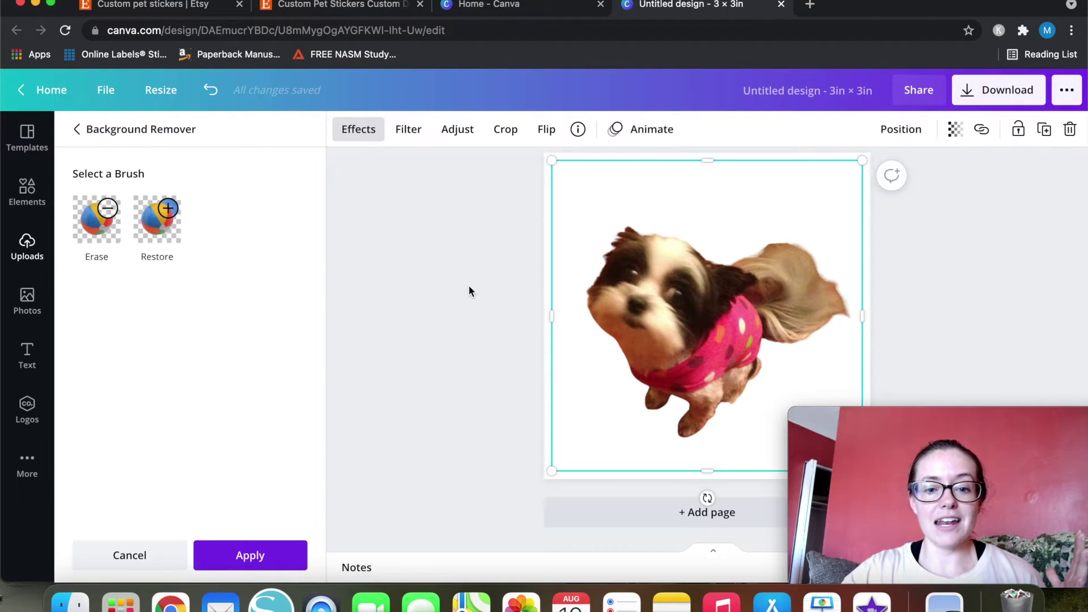
key("Escape")
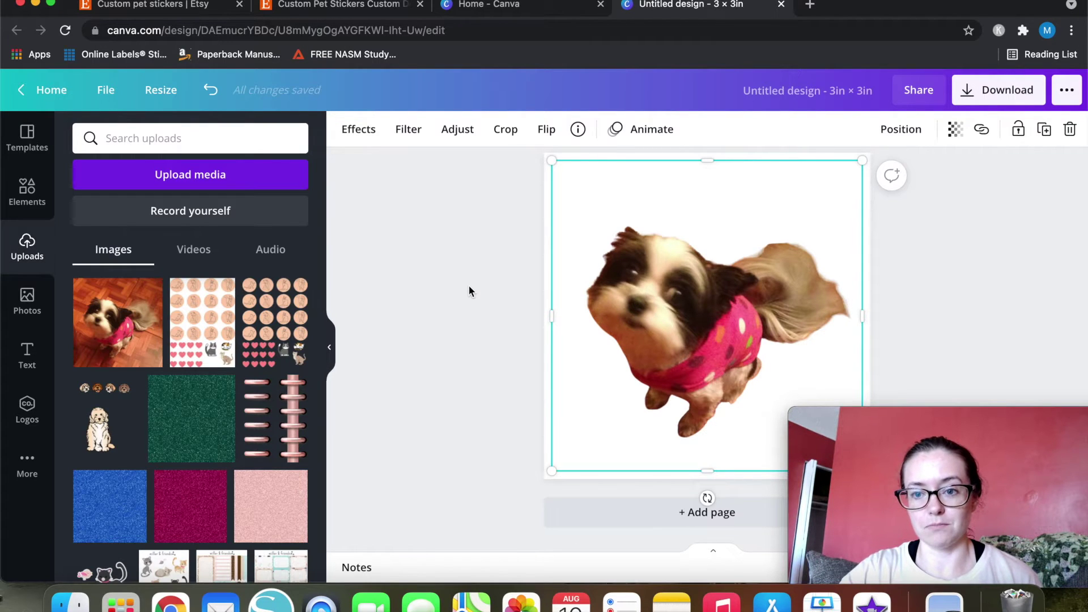
key("Escape")
Step: Rename the design as sadietest
left_click(863, 85)
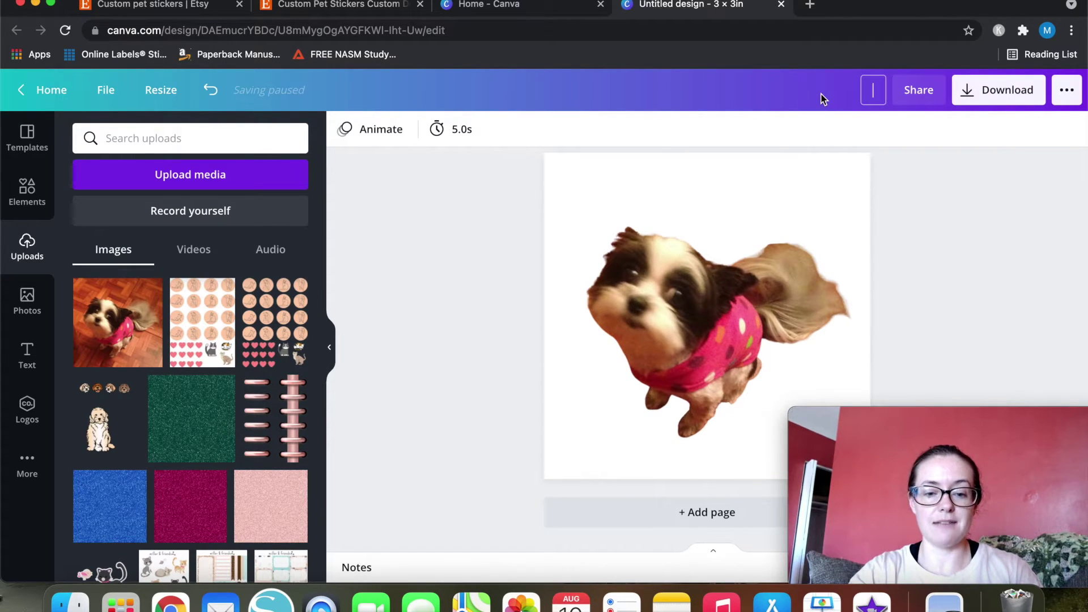
type("sadietest")
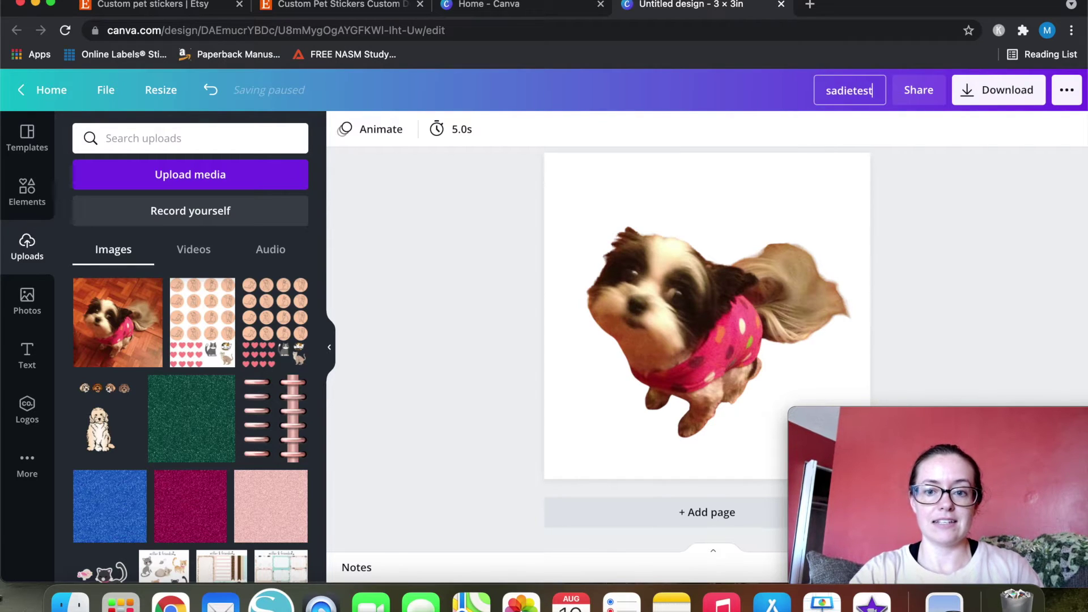
key("Return")
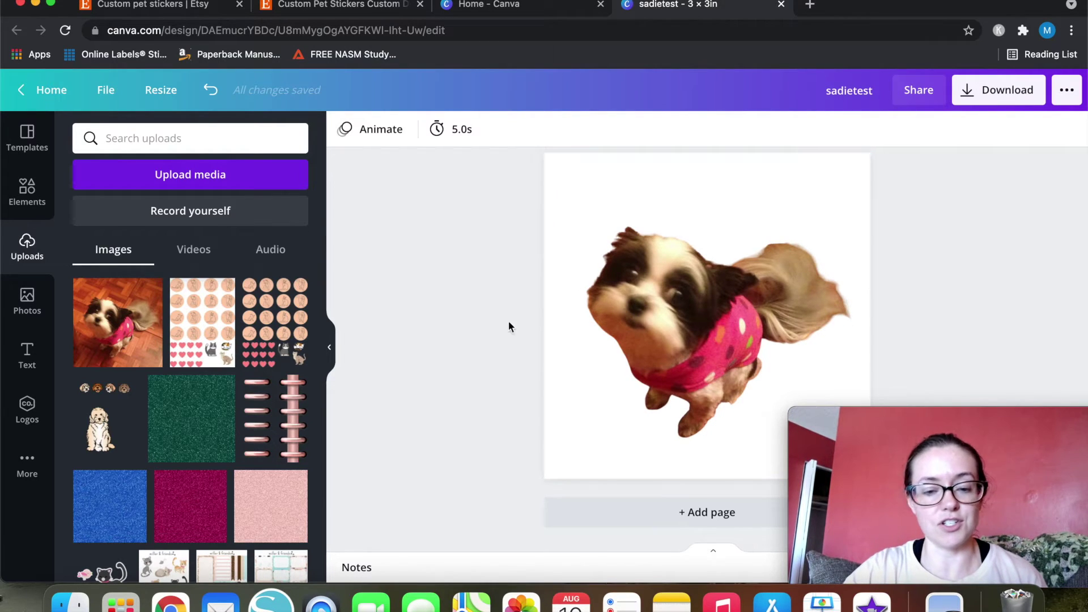
Step: Download the design as a PNG with a transparent background, saving it as sadietest on the Desktop
left_click(997, 101)
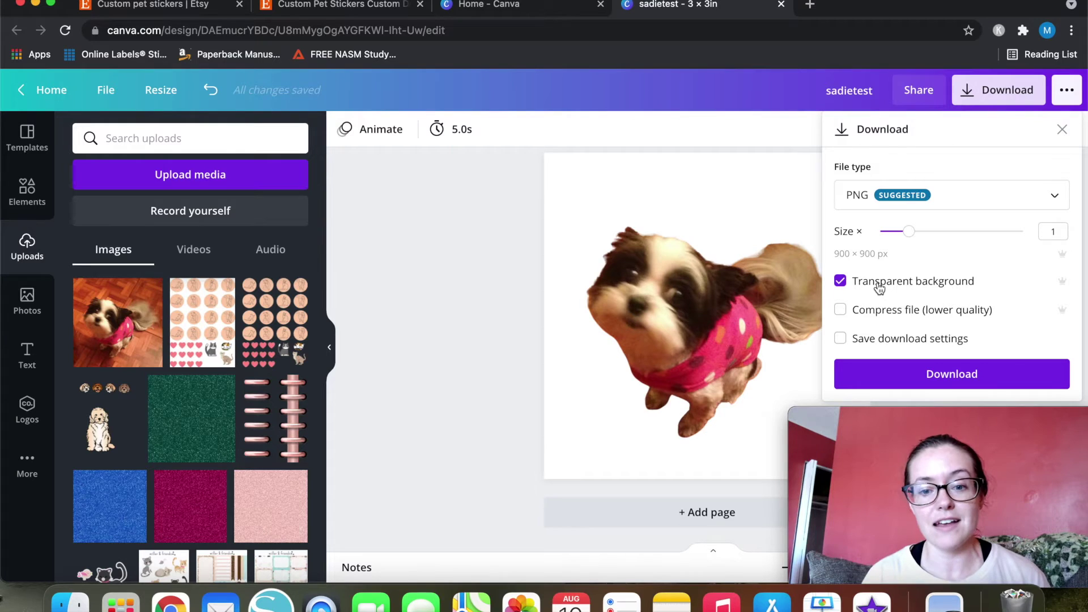
left_click(943, 196)
left_click(926, 208)
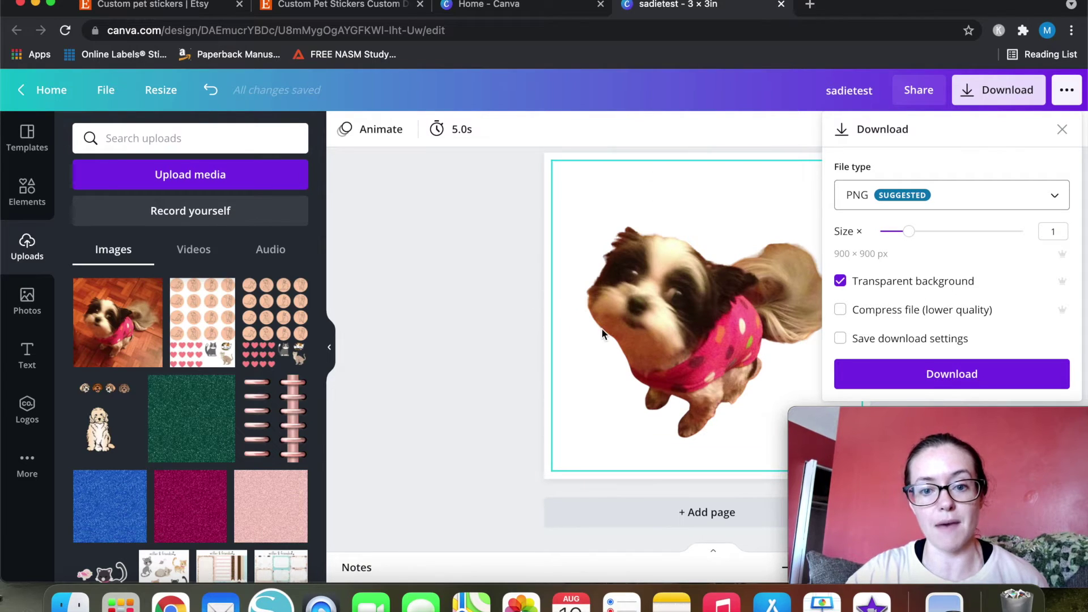
left_click(902, 378)
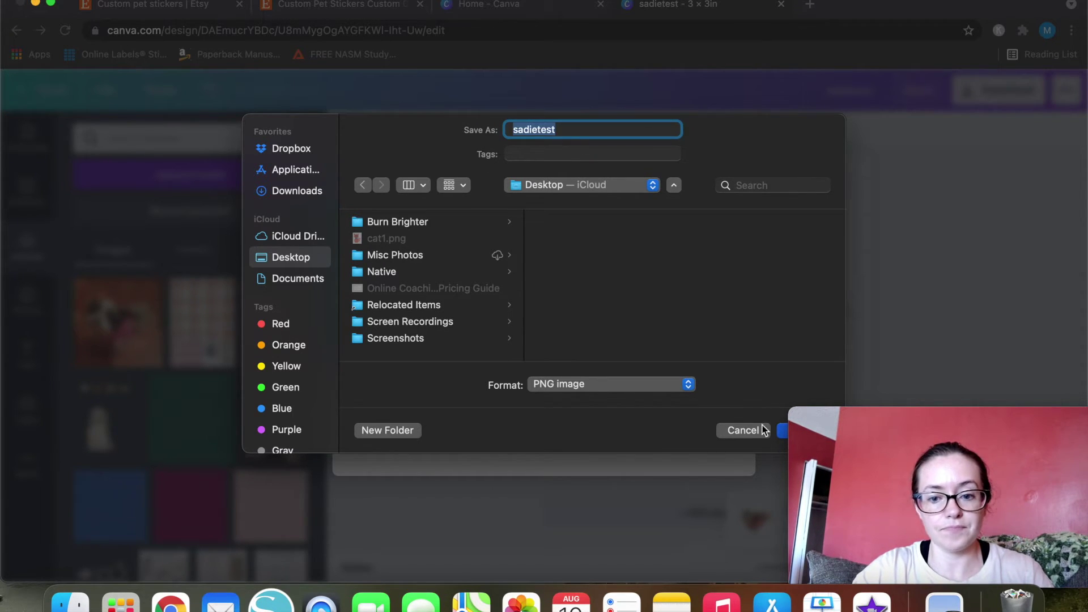
left_click(780, 432)
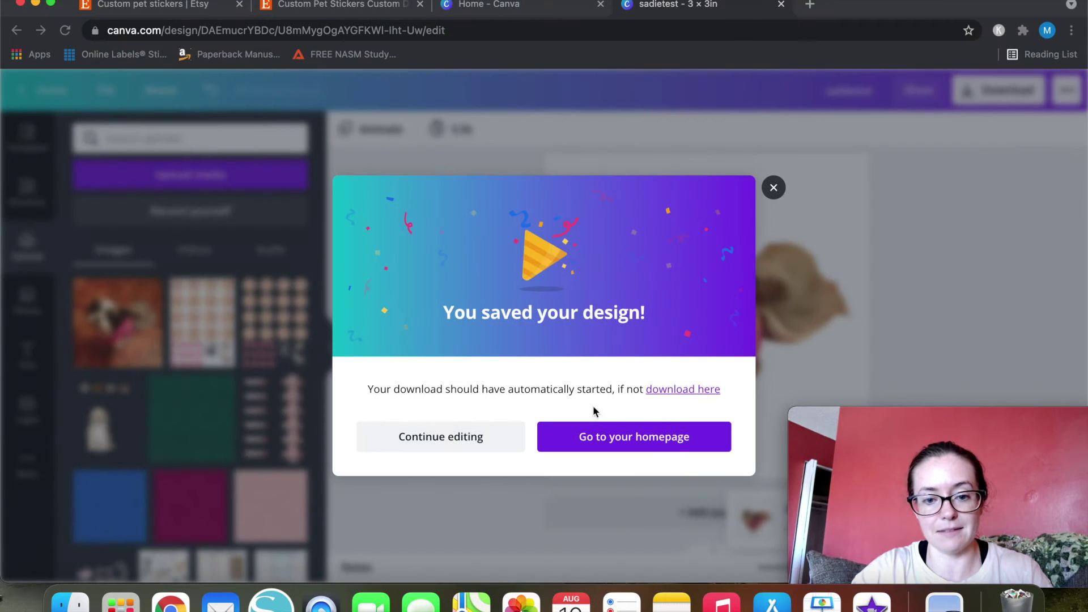
left_click(773, 167)
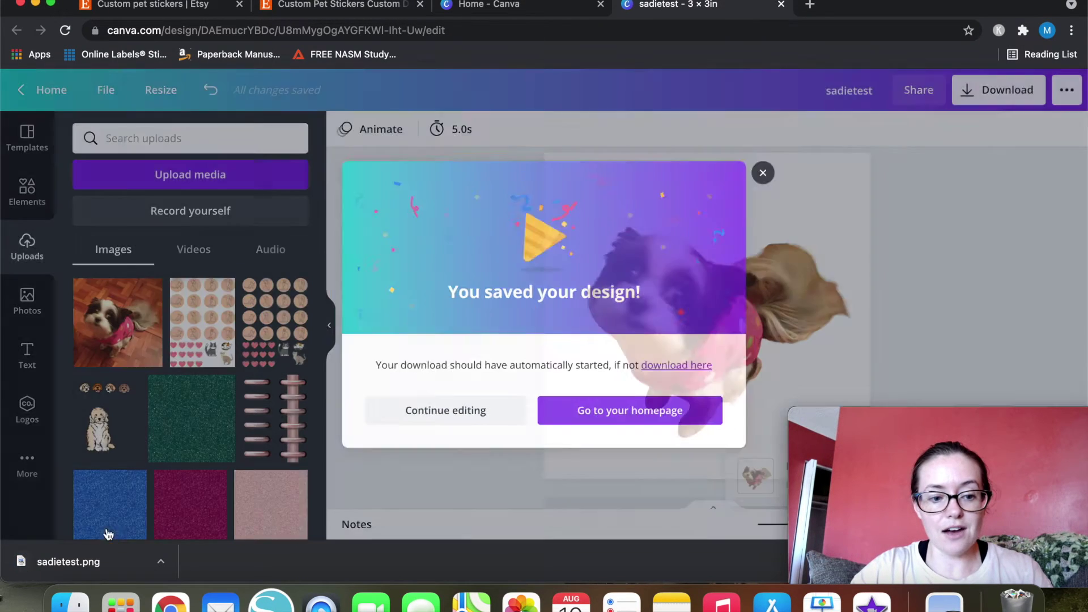
Step: Switch to the desktop and preview sadietest.png to check its transparent background, closing the preview when done
left_click(35, 4)
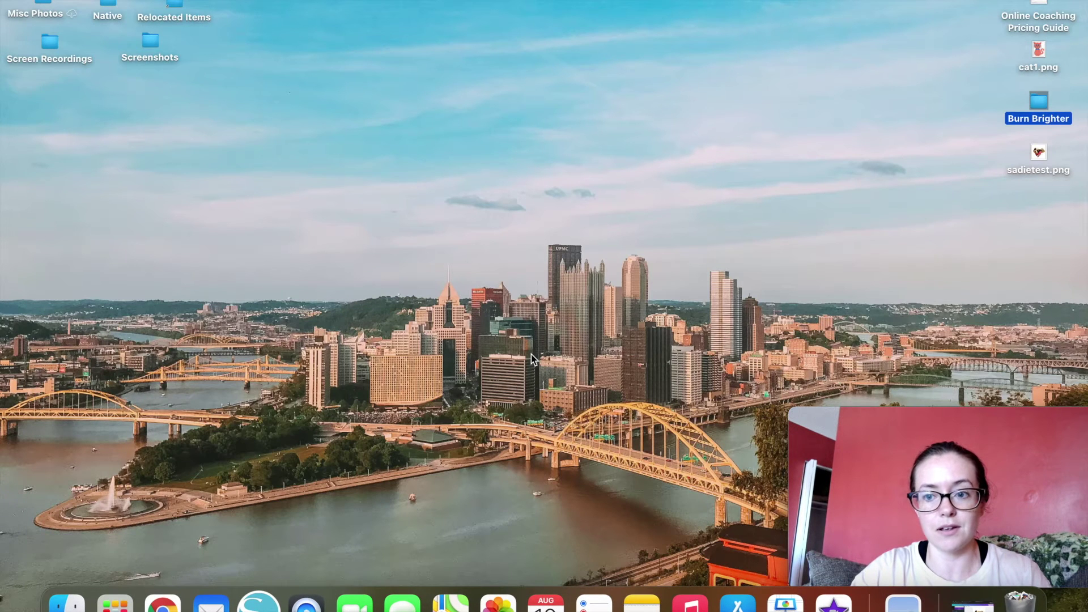
left_click(913, 165)
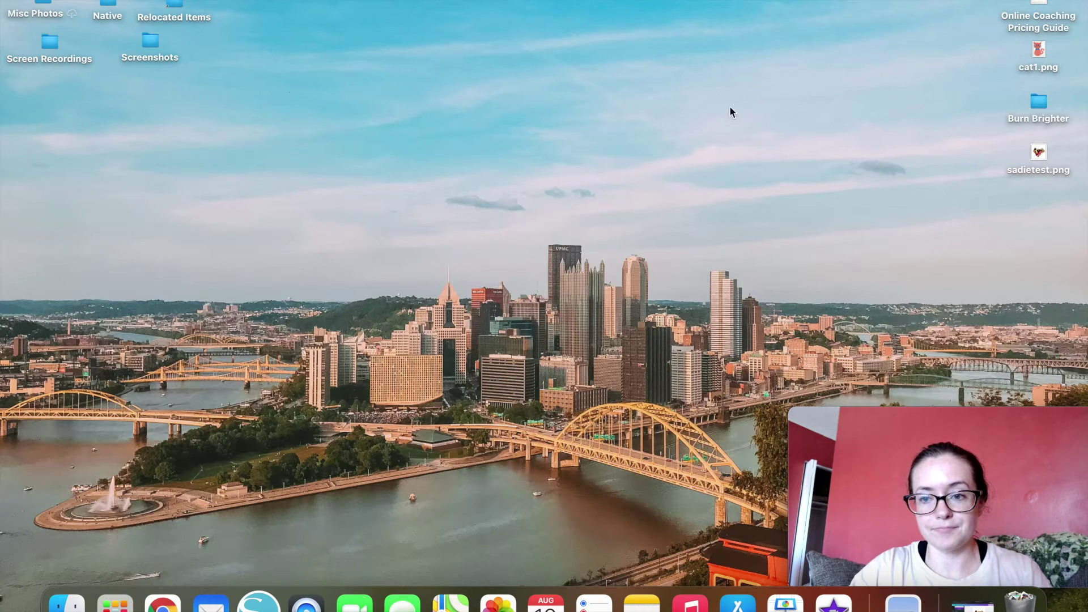
left_click(1040, 169)
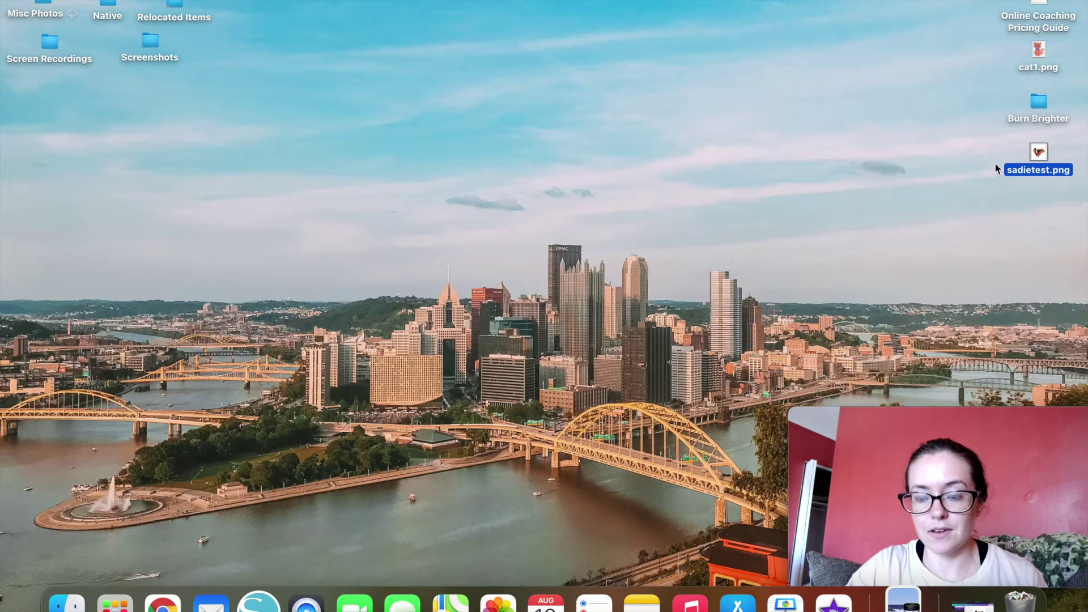
left_click(726, 185)
double_click(1038, 153)
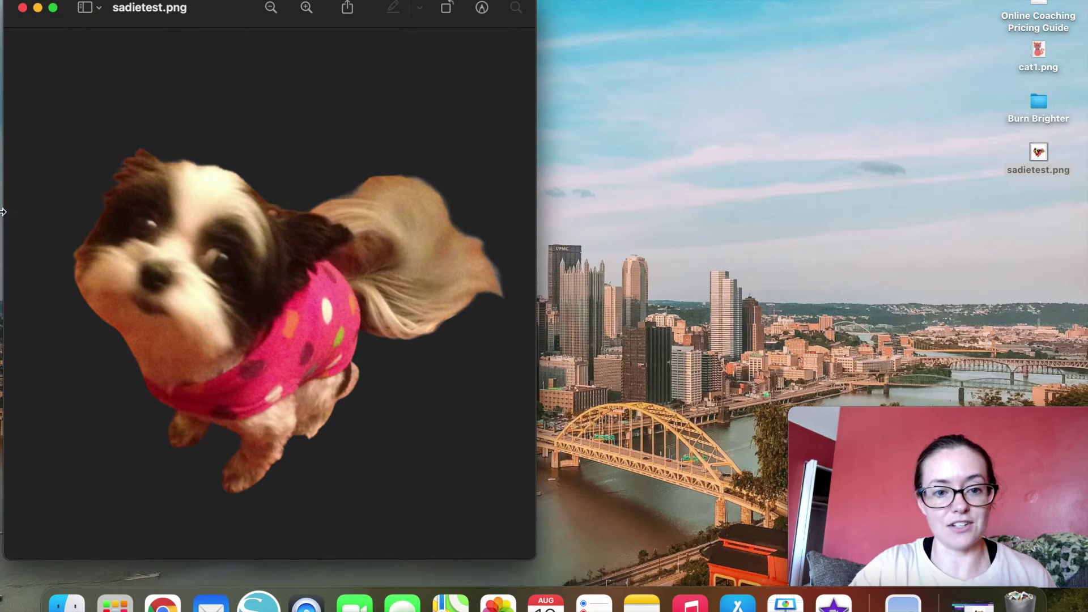
left_click(23, 8)
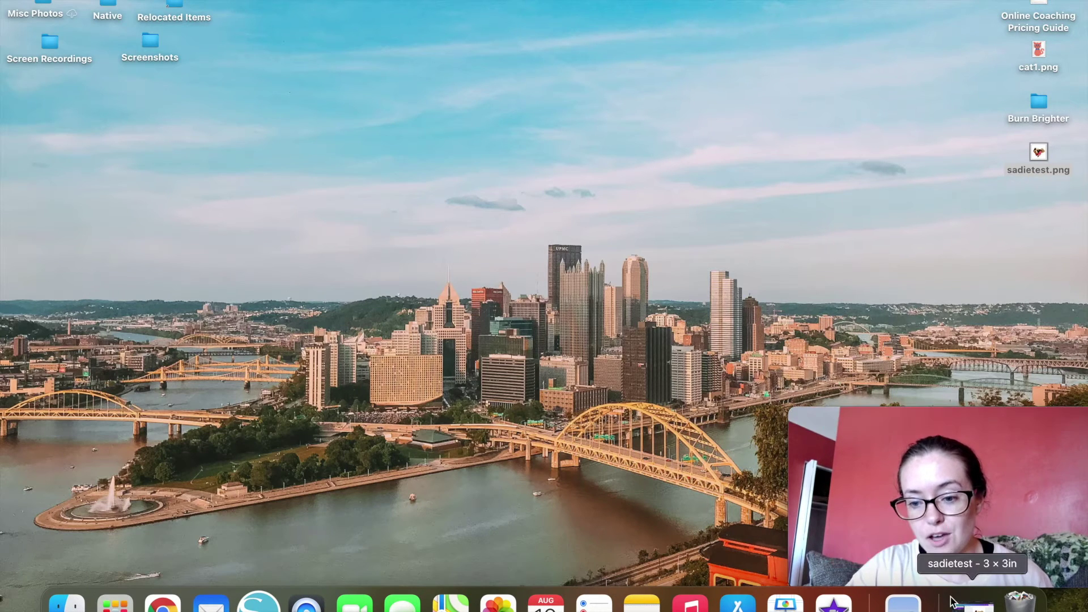
Step: Return to the browser and examine the Custom Pet Stickers listing on Etsy as a reference for sticker style
left_click(973, 601)
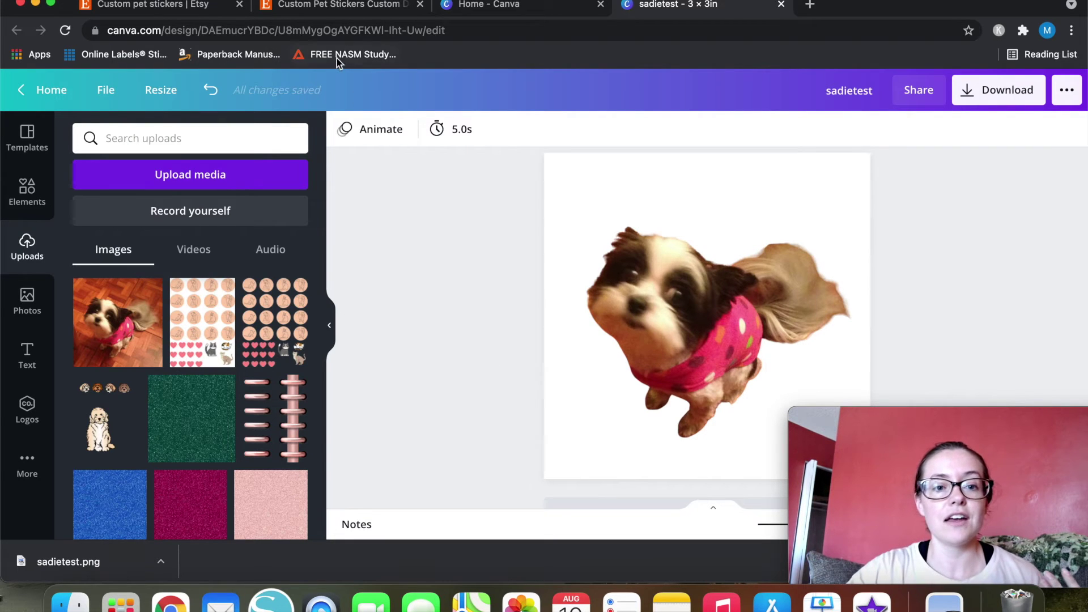
left_click(309, 12)
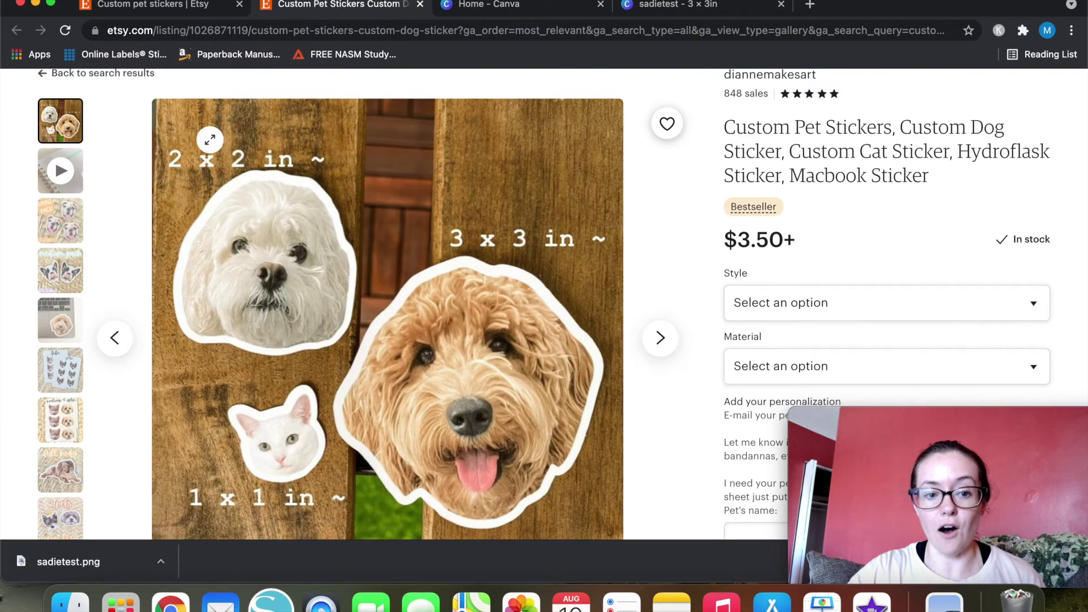
left_click(695, 12)
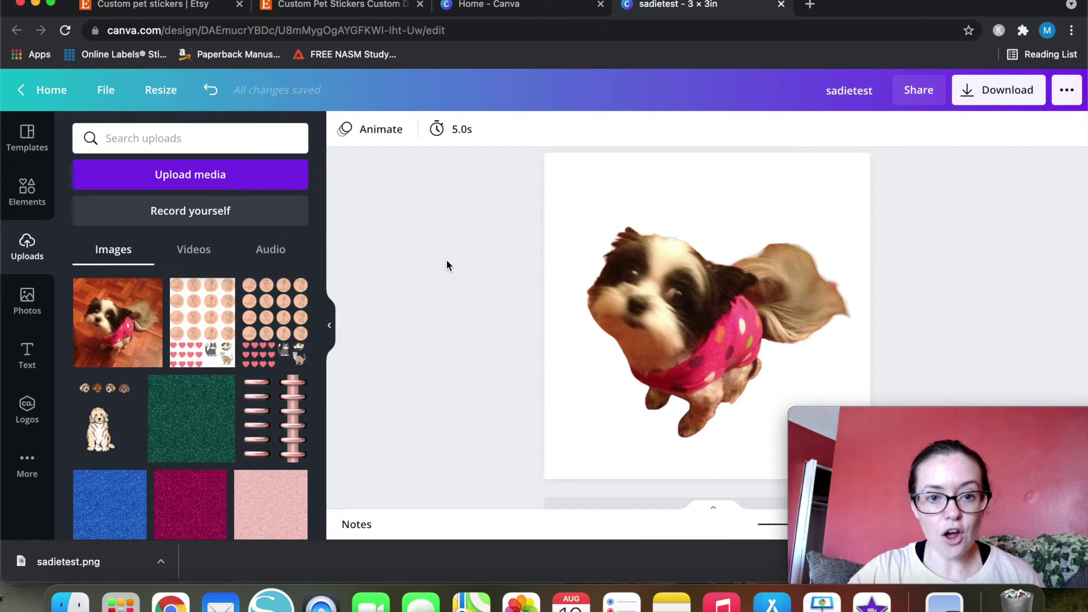
left_click(356, 10)
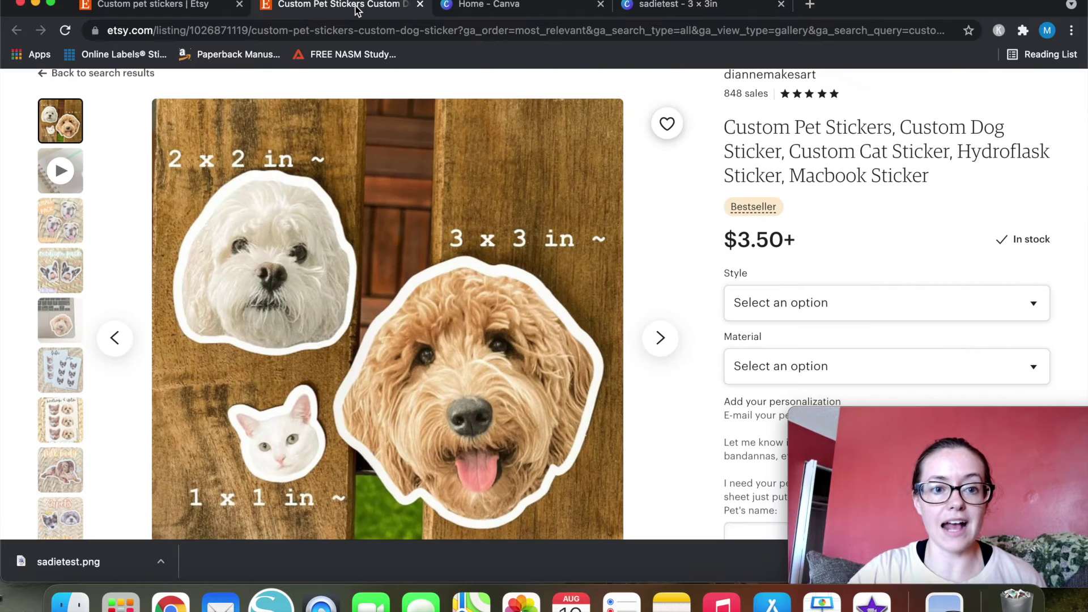
scroll(387, 300, "down", 2)
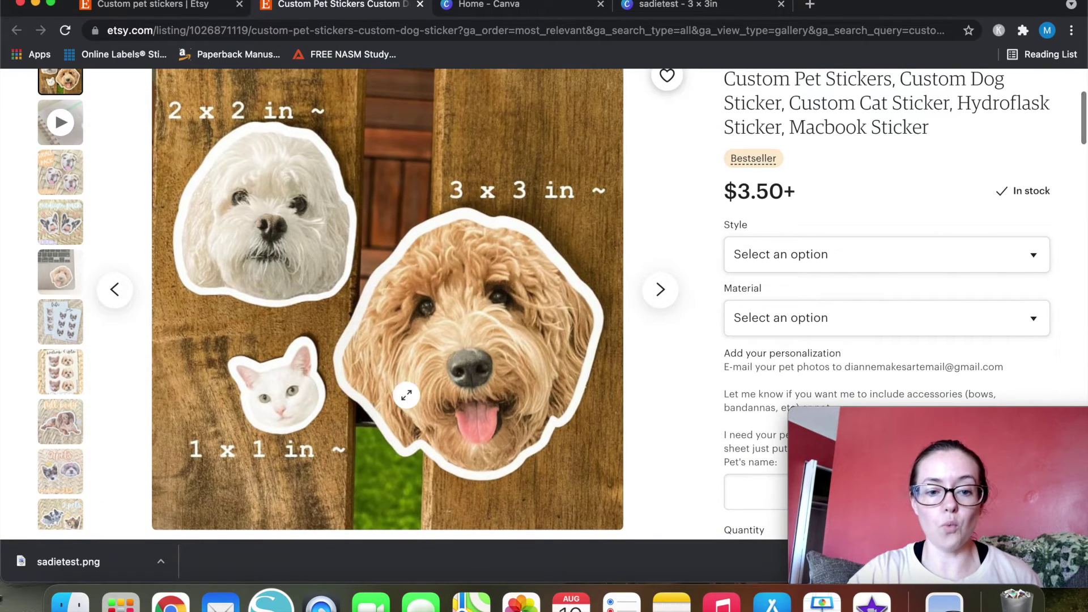
Step: Browse the Etsy results for custom pet stickers and compare designs, including those with the pet's name
left_click(173, 9)
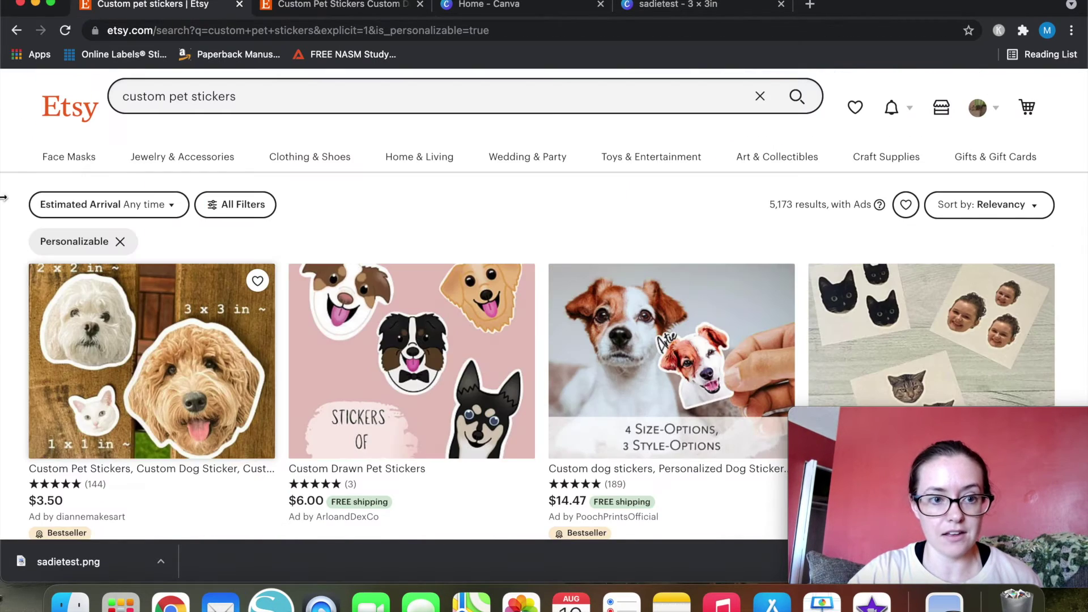
scroll(17, 316, "down", 6)
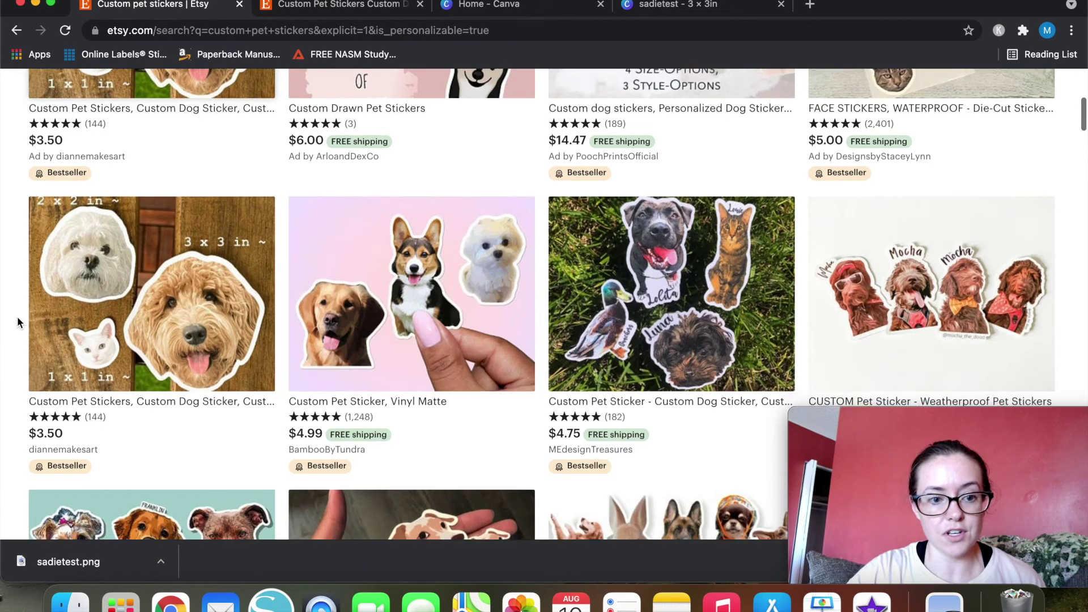
scroll(17, 321, "up", 1)
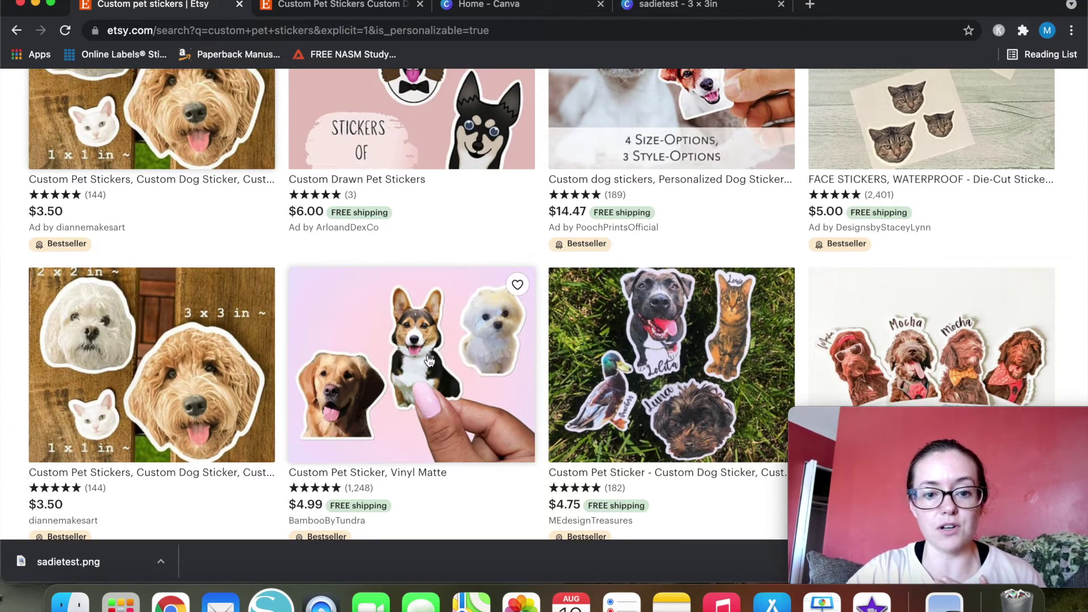
scroll(429, 361, "down", 2)
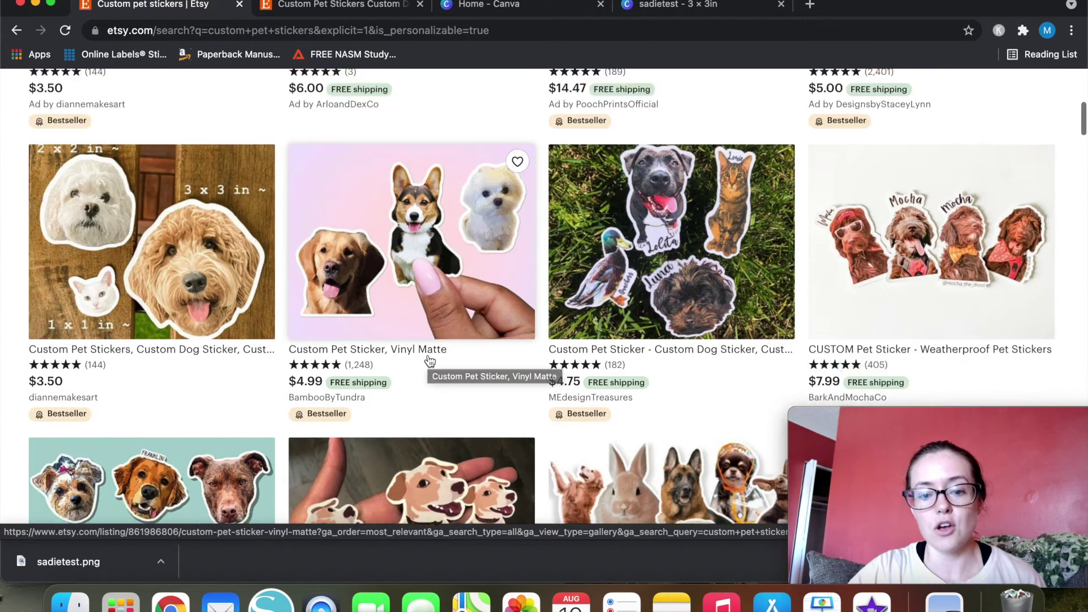
scroll(429, 361, "down", 2)
scroll(429, 361, "down", 5)
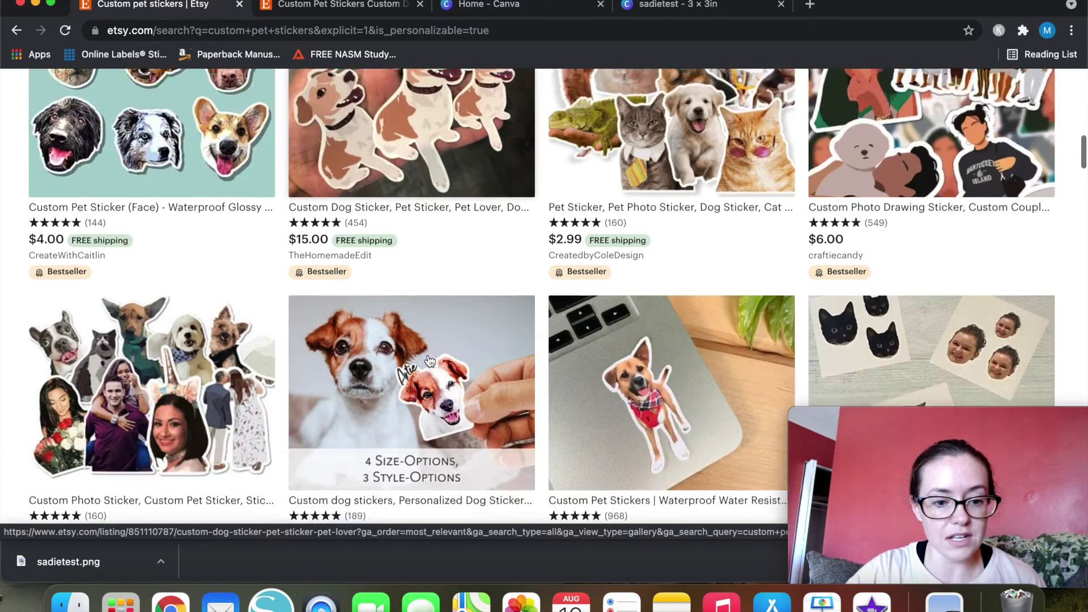
scroll(429, 361, "down", 3)
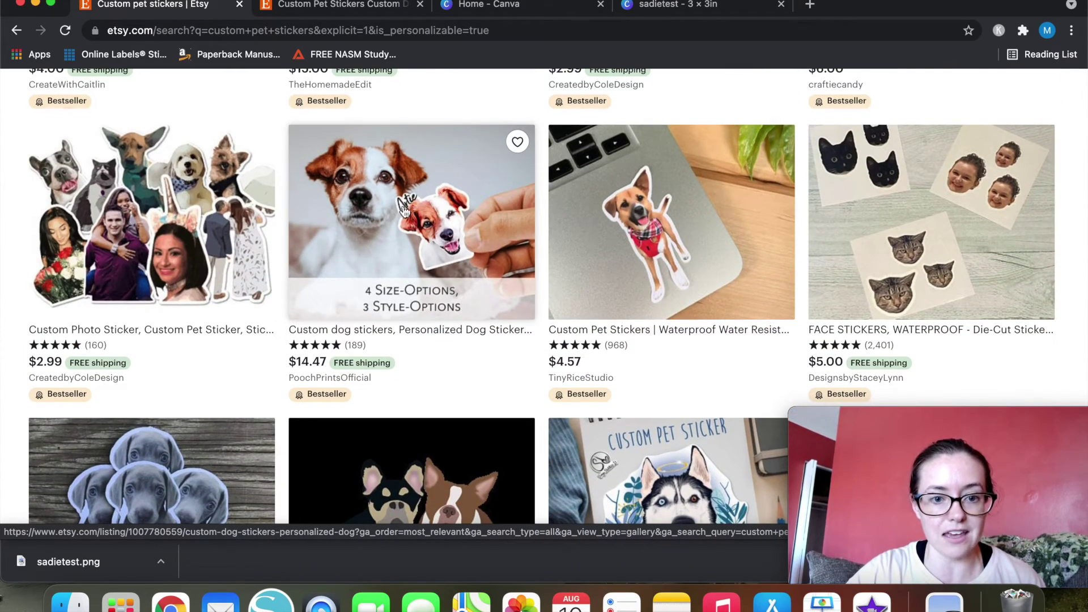
scroll(412, 206, "down", 2)
scroll(412, 208, "up", 9)
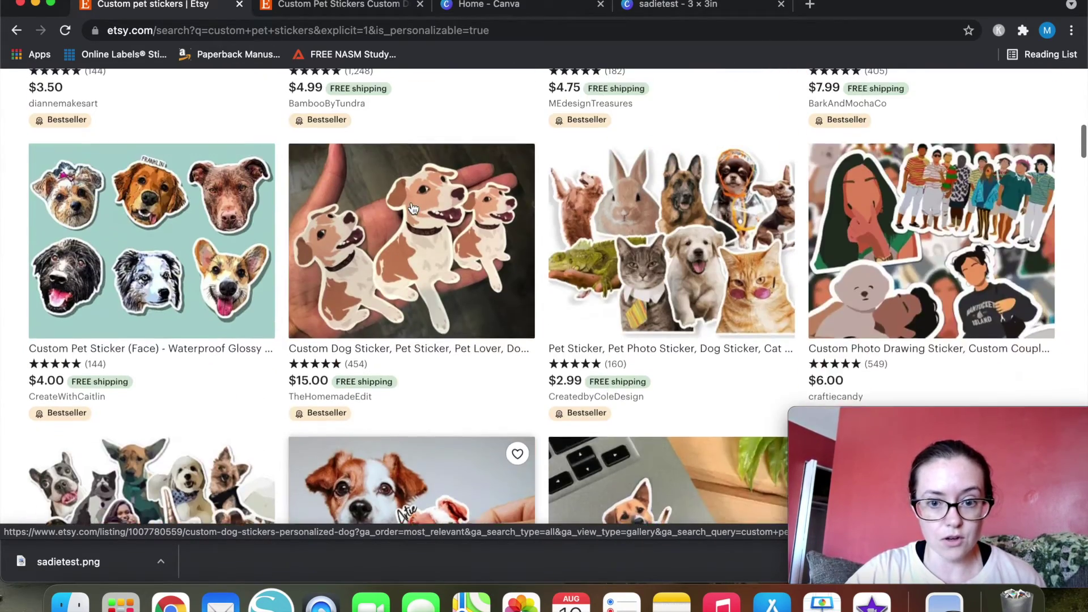
scroll(412, 208, "up", 3)
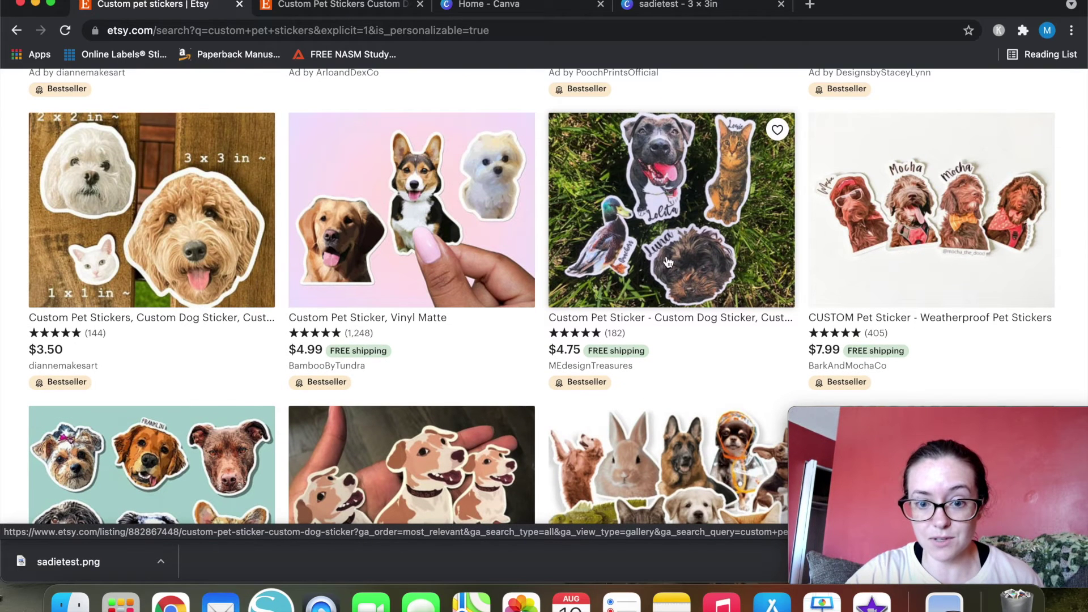
Step: Return to the sadietest design in Canva, add a heading reading "Sadie", and place it over the dog's lower body
left_click(705, 10)
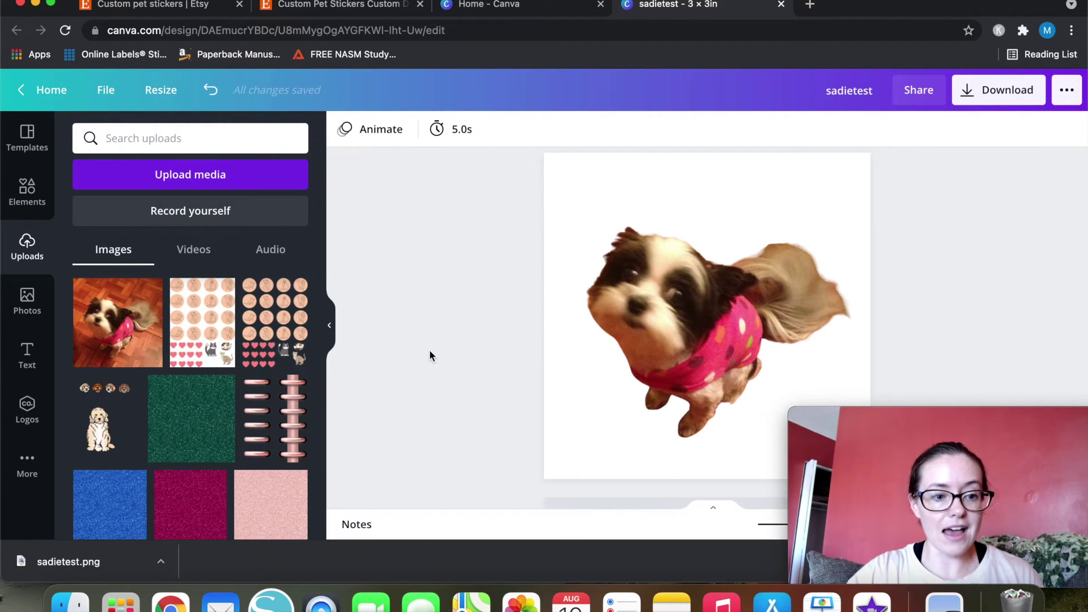
left_click(26, 358)
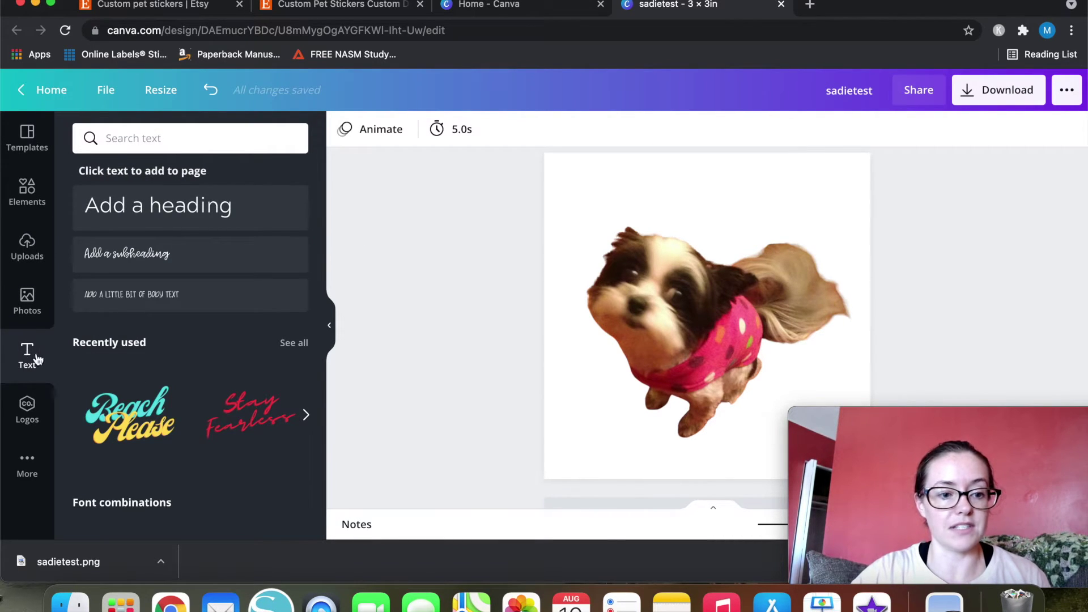
left_click(153, 212)
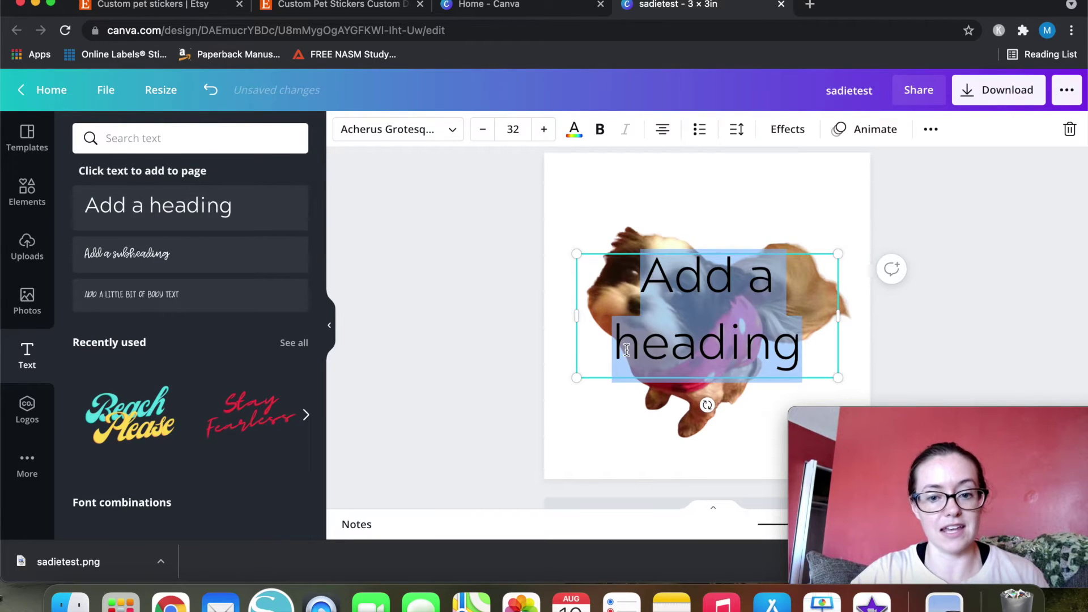
type("Sadie")
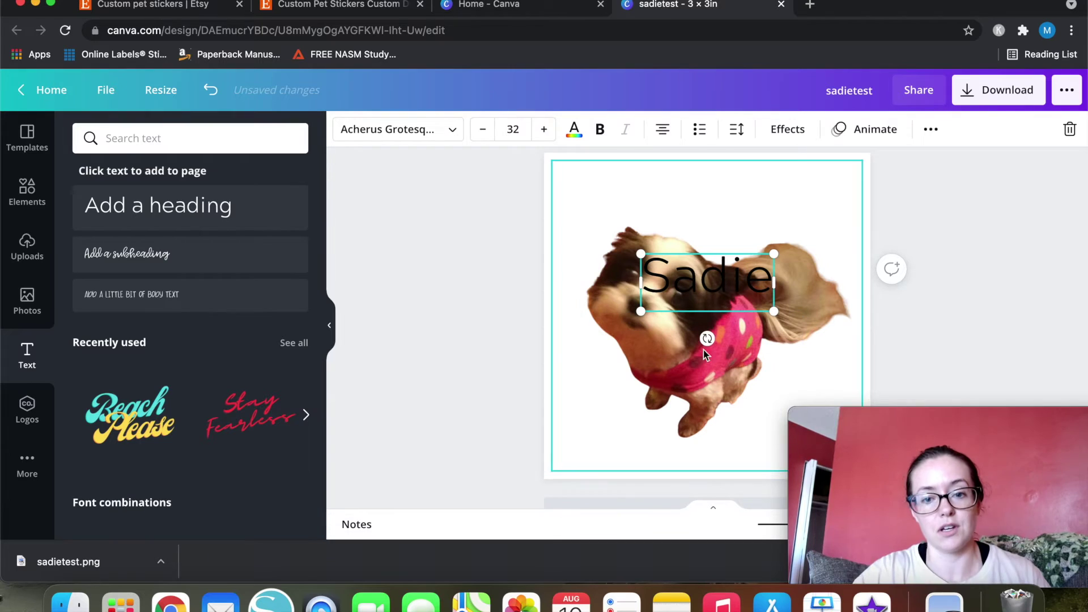
left_click_drag(733, 251, 733, 350)
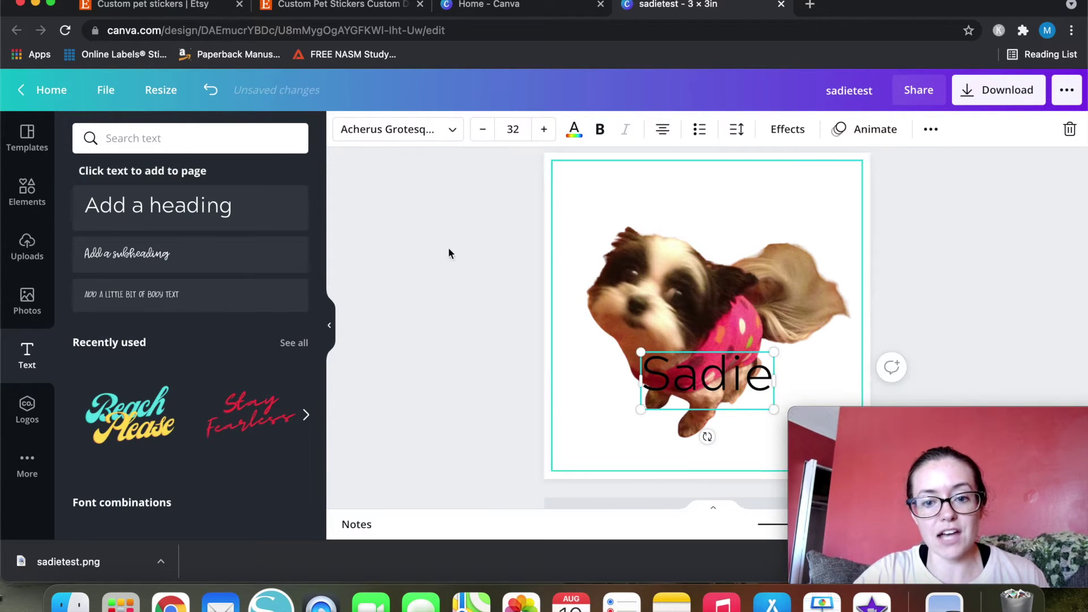
Step: Try several palette colors on the "Sadie" text and set it to the green swatch of the "lemon and blue" palette
left_click(574, 130)
scroll(202, 310, "down", 2)
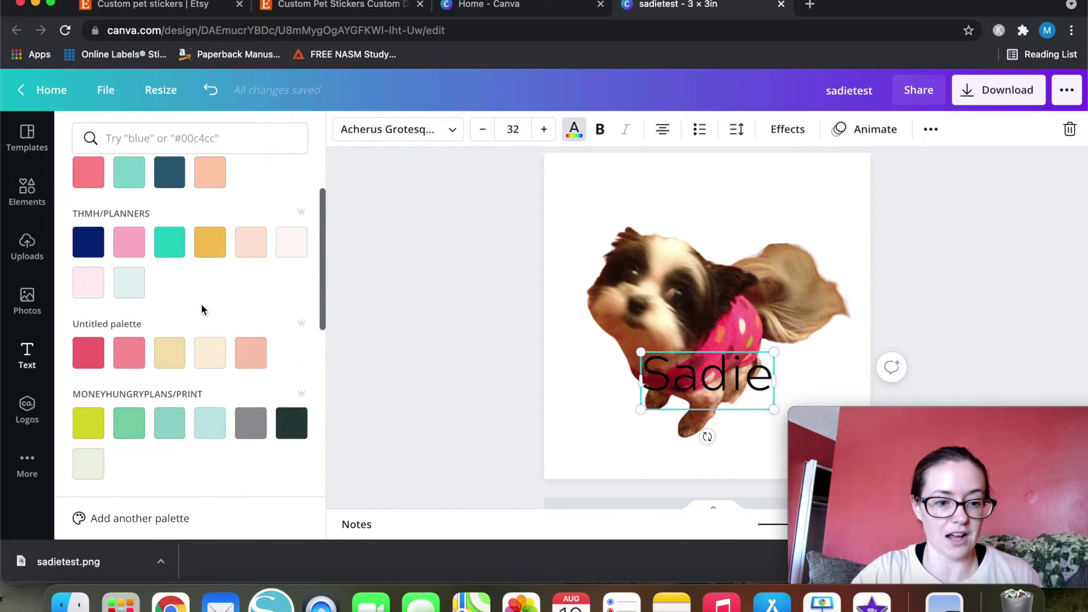
left_click(91, 361)
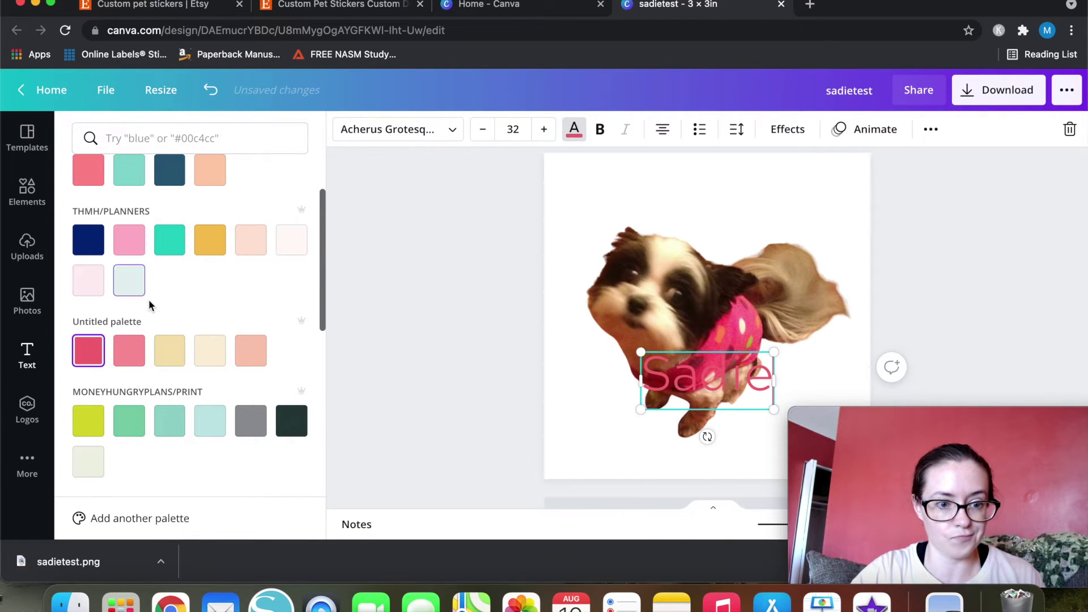
scroll(154, 283, "down", 2)
scroll(170, 238, "up", 1)
left_click(175, 208)
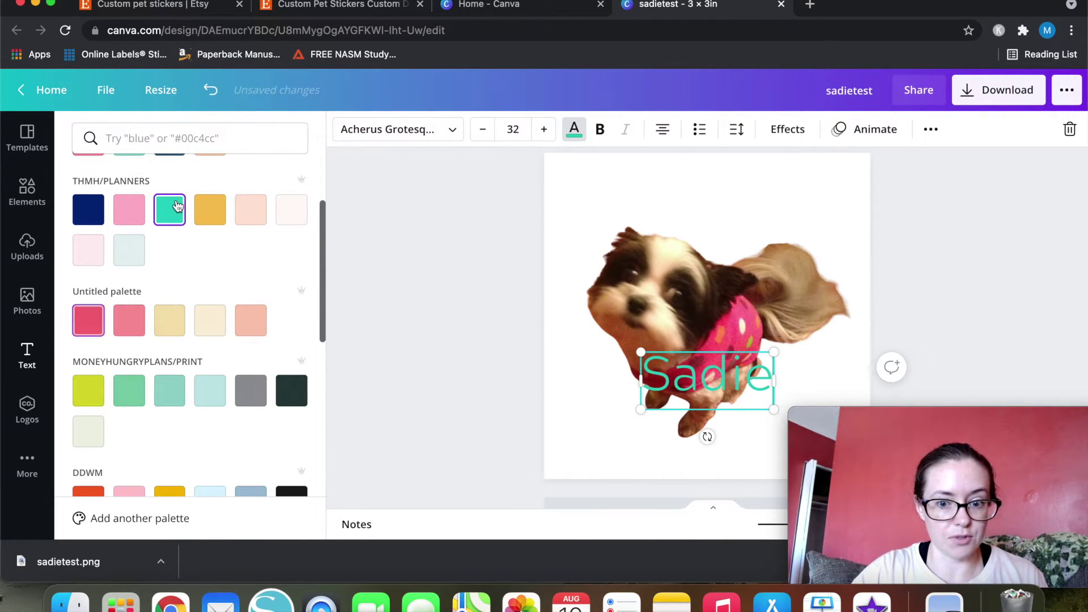
scroll(219, 382, "down", 8)
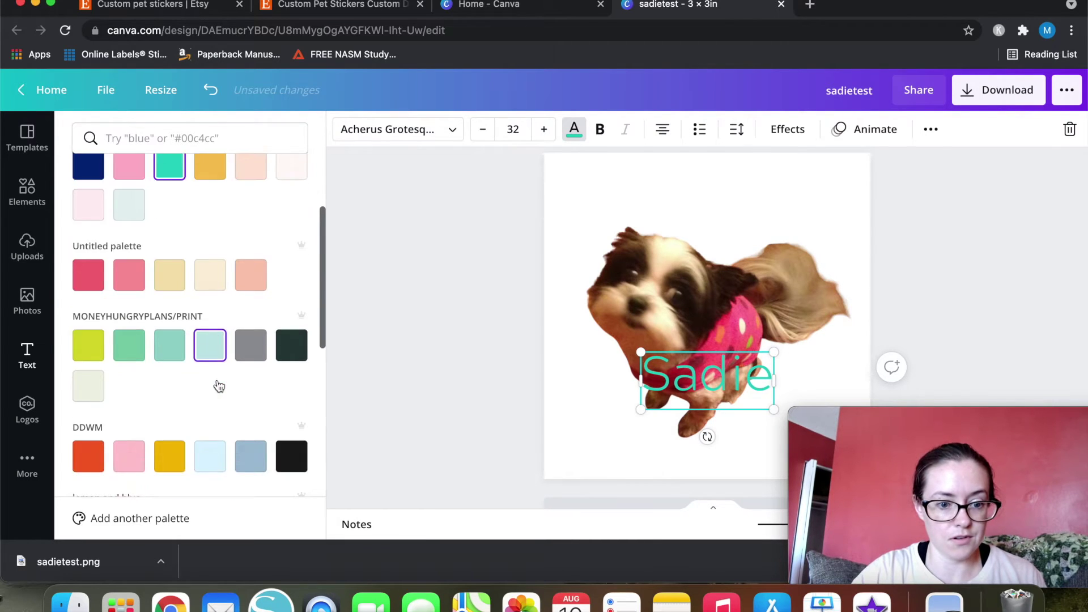
scroll(217, 380, "down", 1)
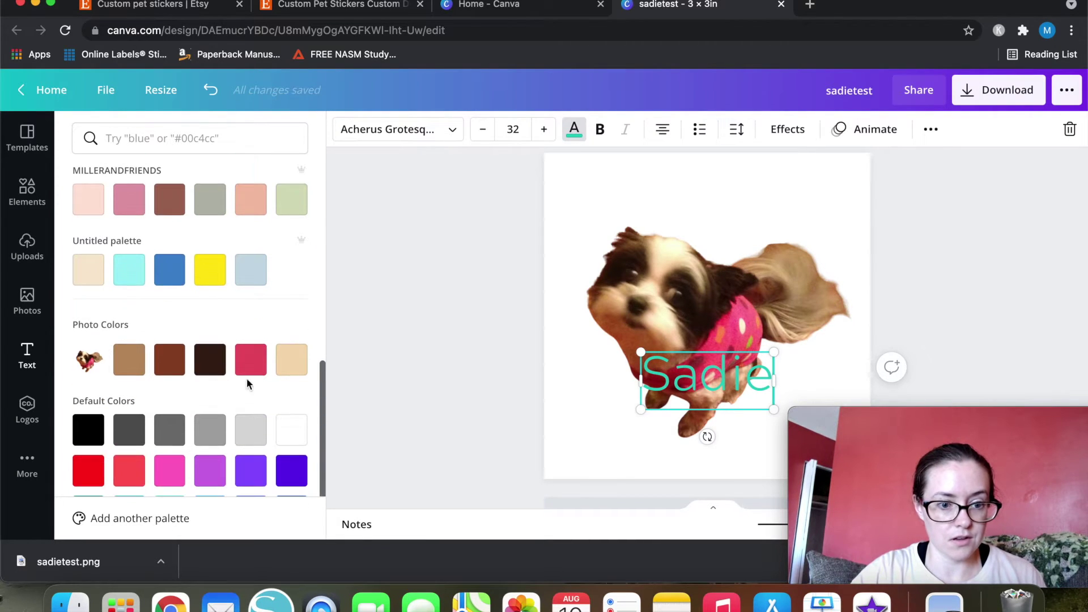
scroll(221, 391, "down", 6)
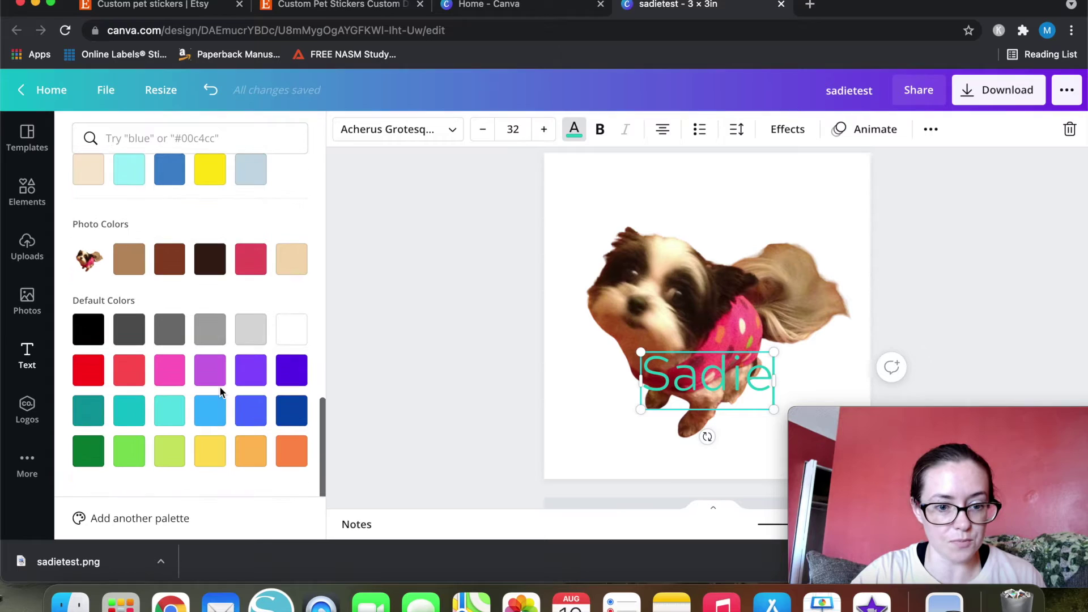
left_click(246, 378)
scroll(245, 381, "up", 5)
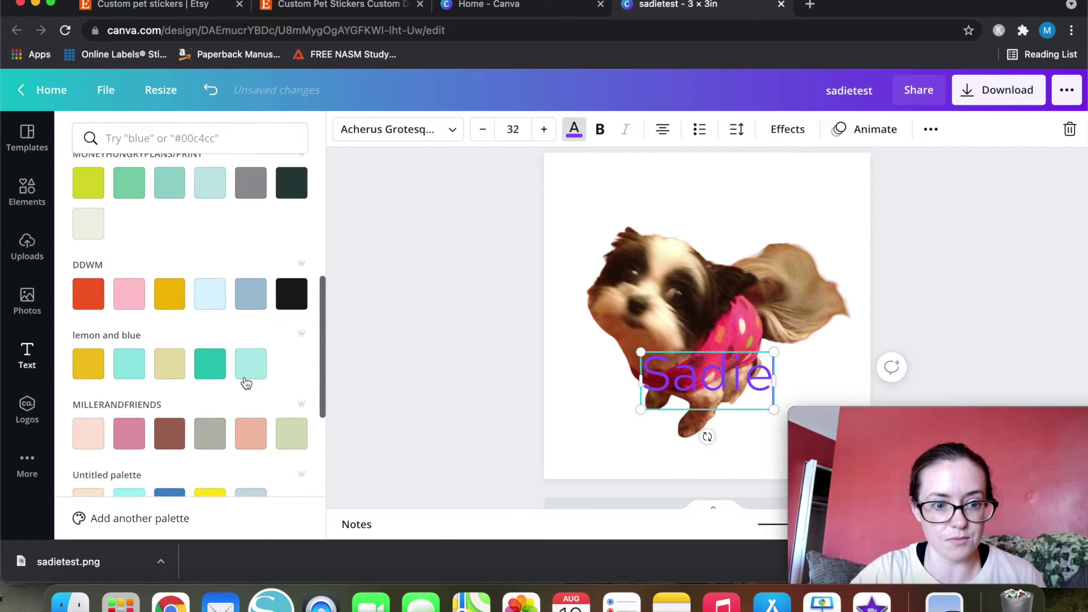
left_click(211, 320)
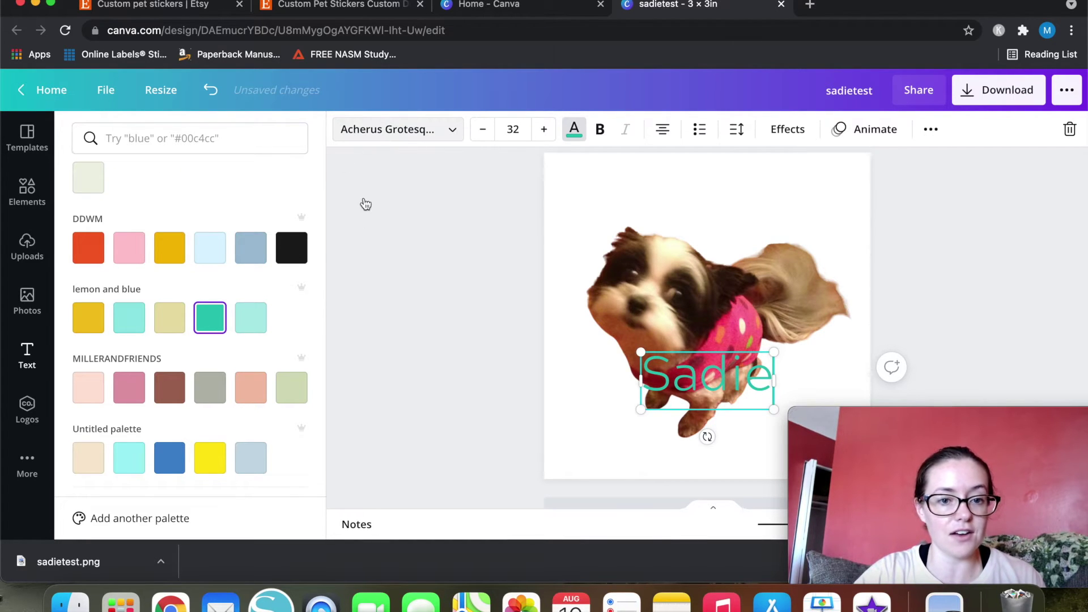
Step: Set the "Sadie" text to the uploaded Apricots Regular font and move it left, below the dog's chin
left_click(422, 130)
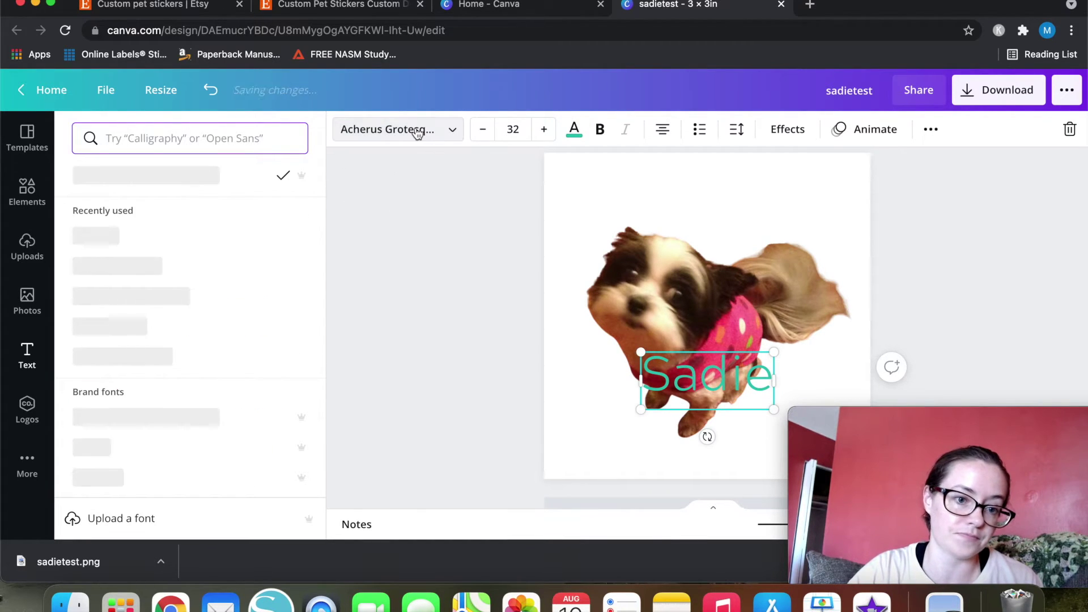
scroll(189, 345, "down", 5)
scroll(190, 344, "down", 3)
left_click(180, 325)
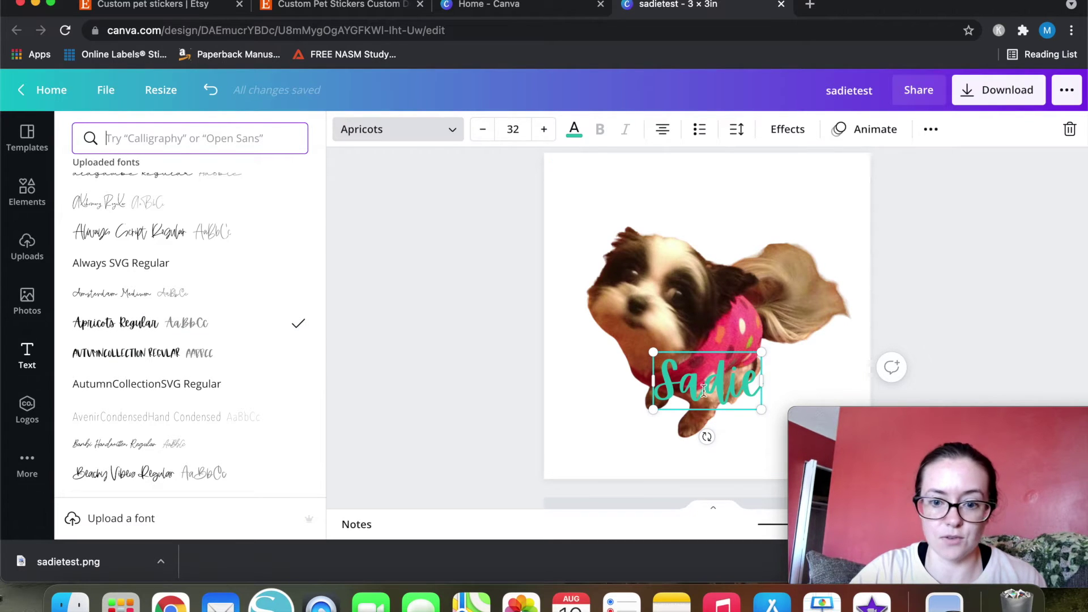
left_click_drag(706, 351, 615, 342)
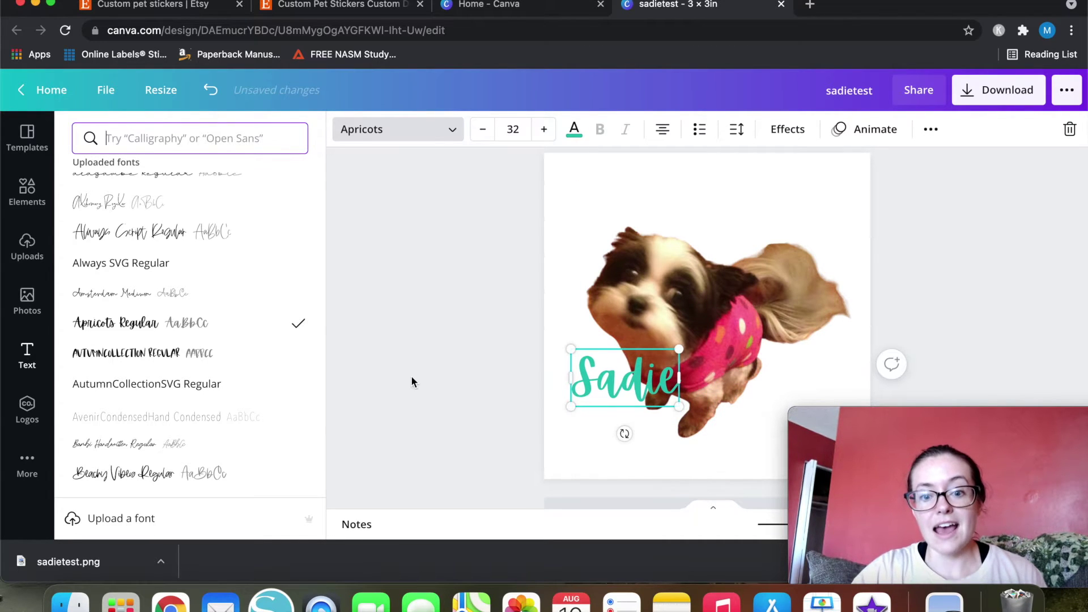
key("Escape")
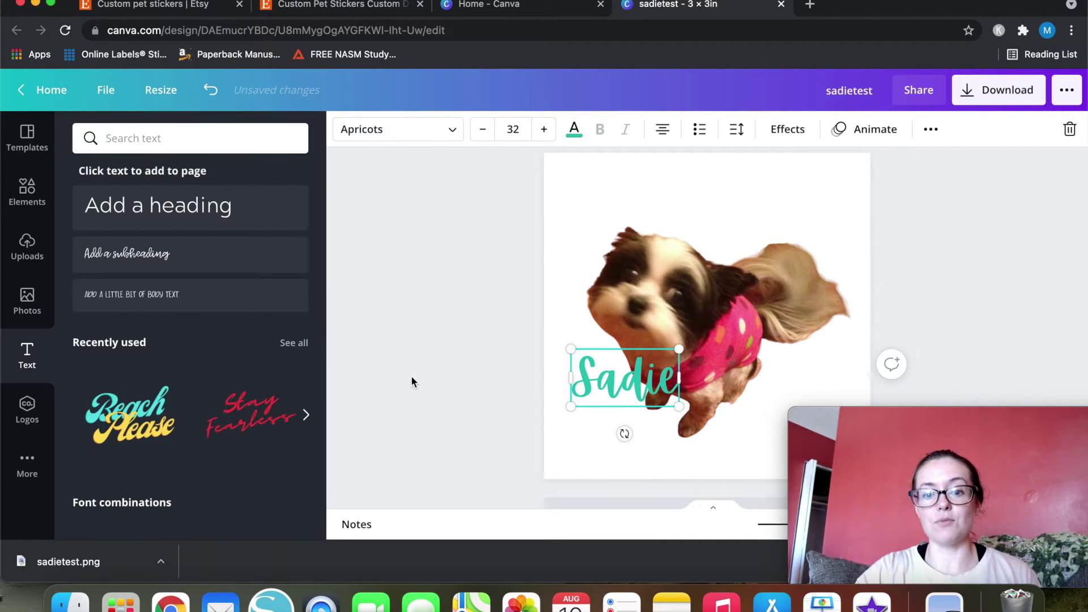
Step: Try the Splice and Hollow effect styles on the "Sadie" text and restore the None style
left_click(777, 131)
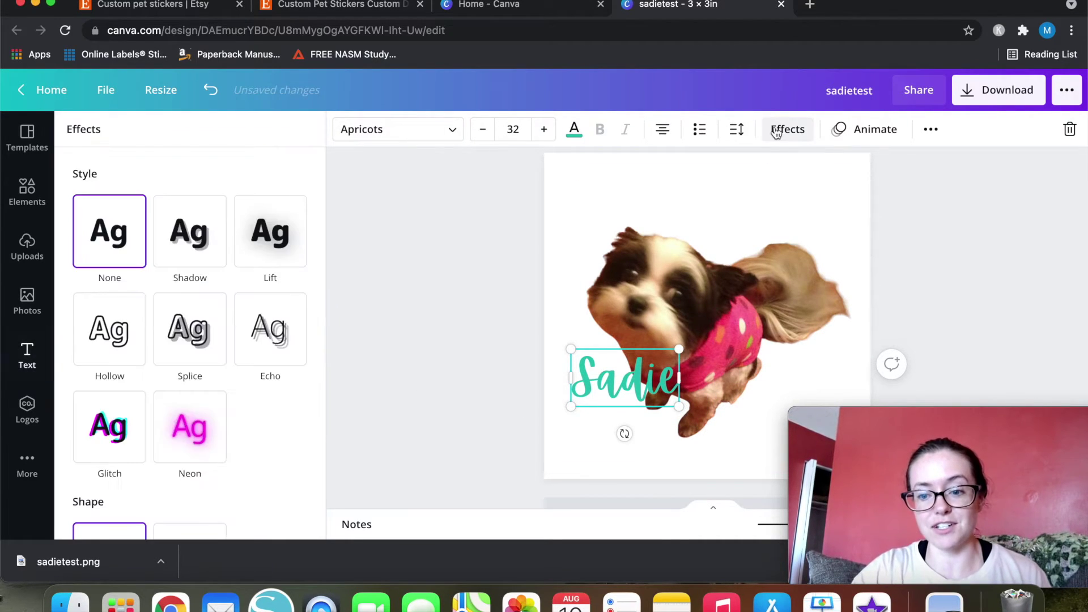
left_click(198, 342)
left_click(116, 340)
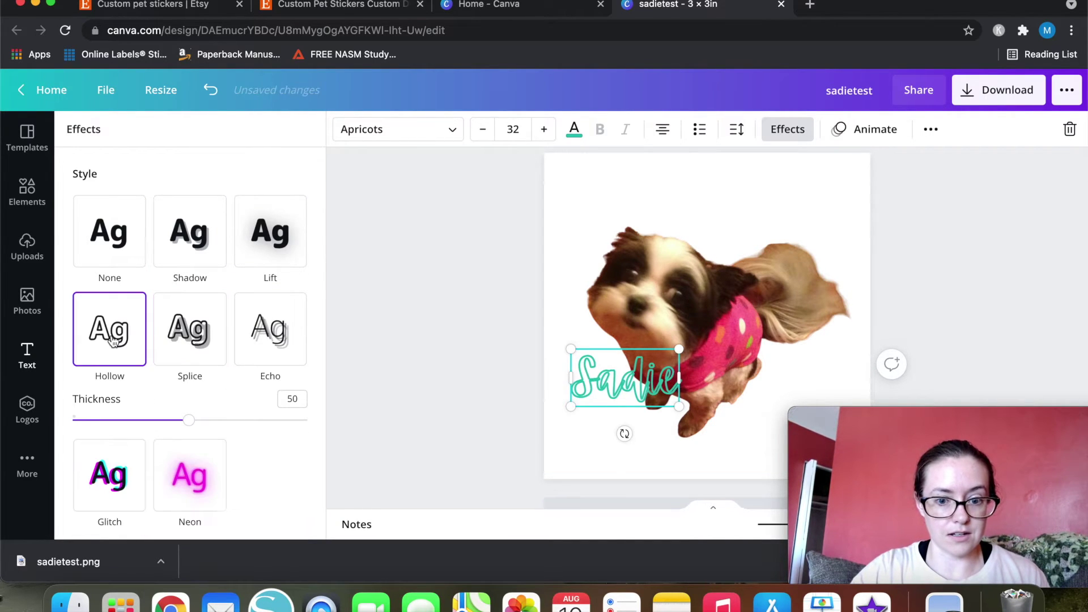
left_click(101, 252)
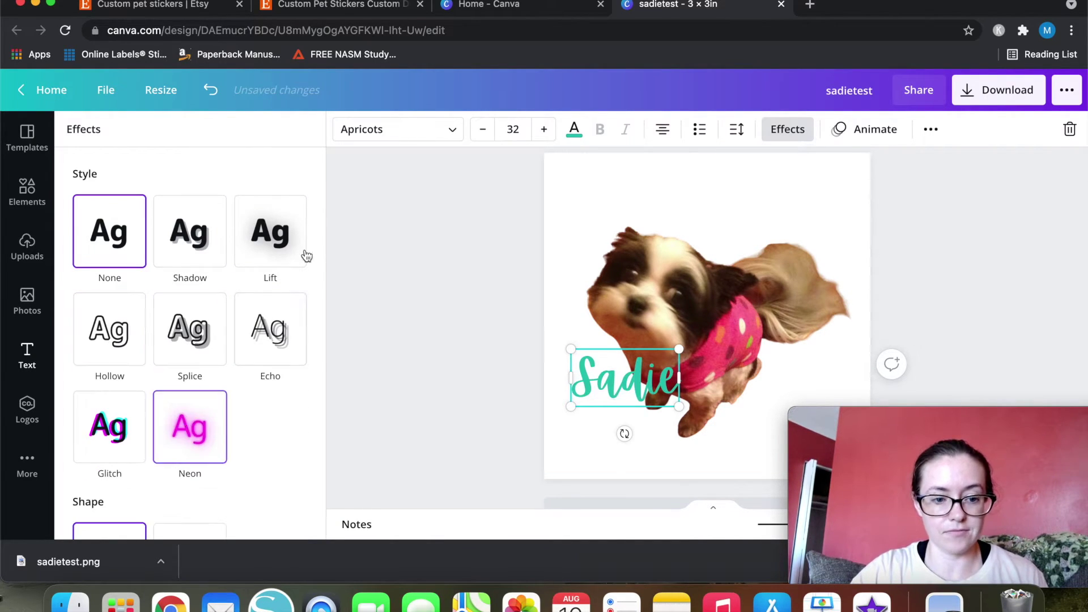
left_click(779, 129)
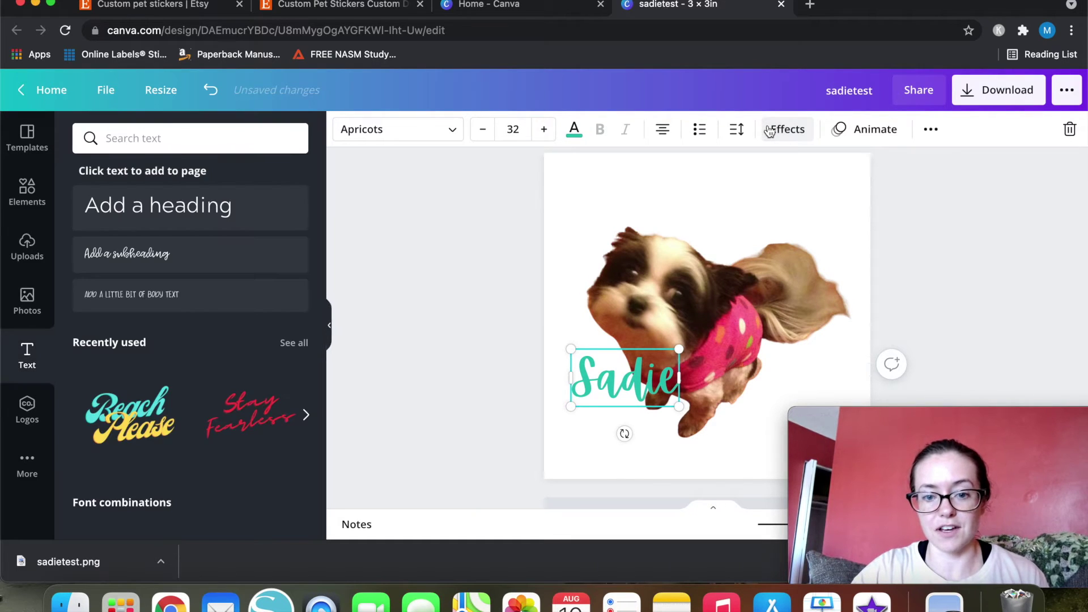
Step: Apply the Curve shape effect to the "Sadie" text and set its curve to -100
left_click(788, 129)
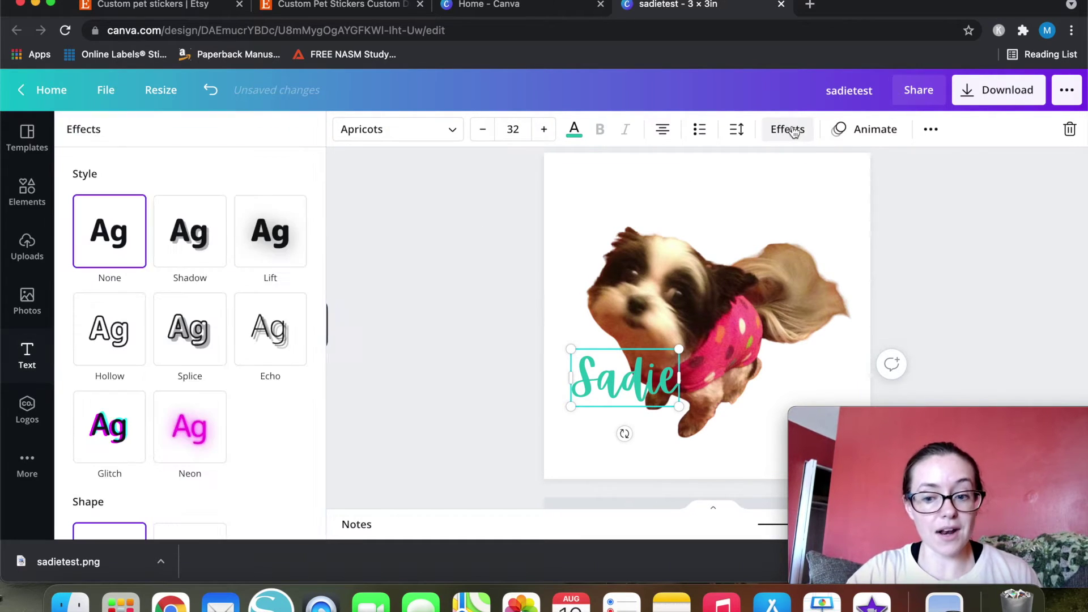
scroll(113, 451, "down", 2)
left_click(190, 475)
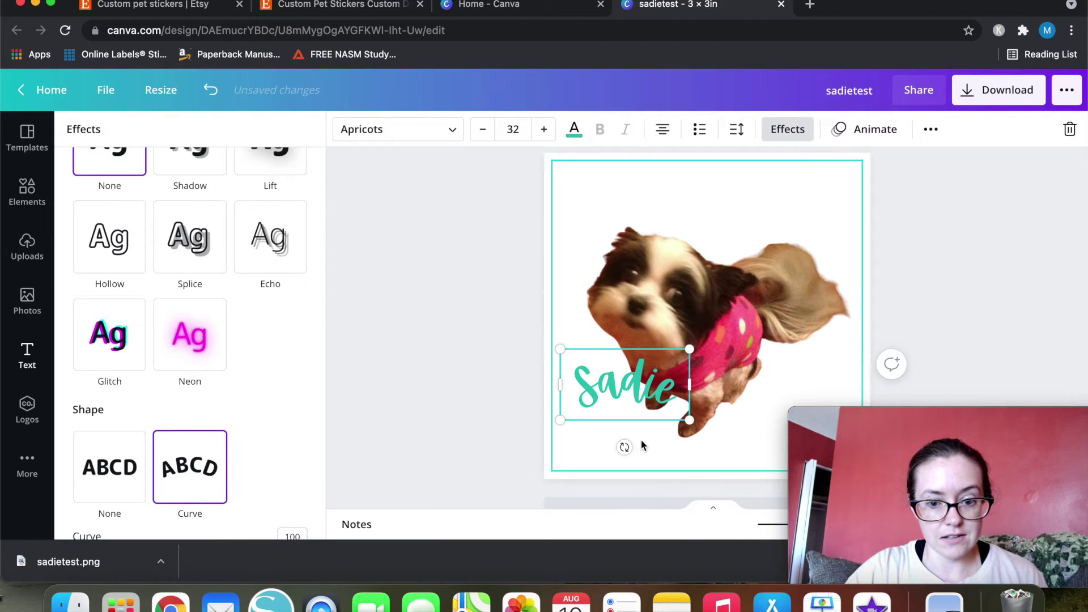
scroll(167, 445, "down", 1)
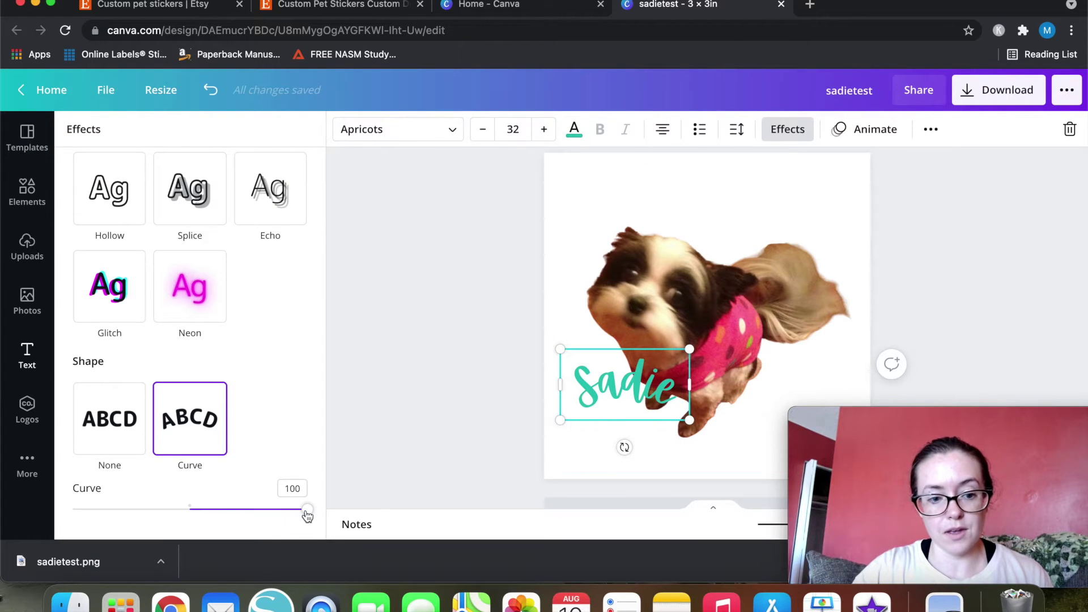
left_click_drag(307, 509, 53, 381)
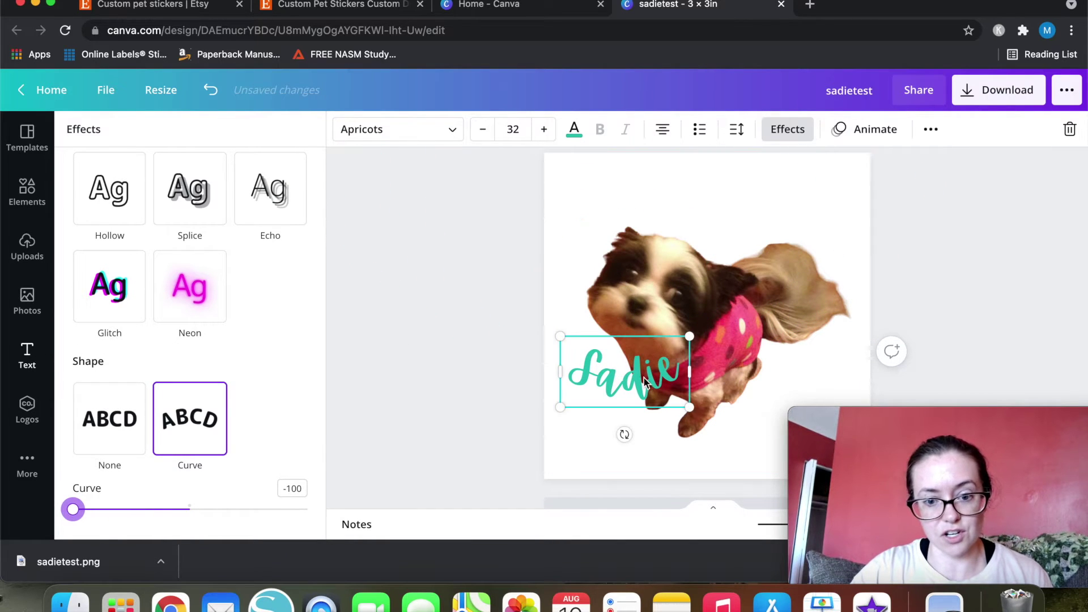
Step: Rotate the curved "Sadie" text clockwise and position it diagonally along the dog's chest and front legs
left_click_drag(584, 424, 591, 424)
mouse_move(631, 387)
left_mouse_down()
mouse_move(637, 410)
mouse_move(629, 403)
mouse_move(627, 417)
mouse_move(634, 396)
mouse_move(648, 396)
left_mouse_up()
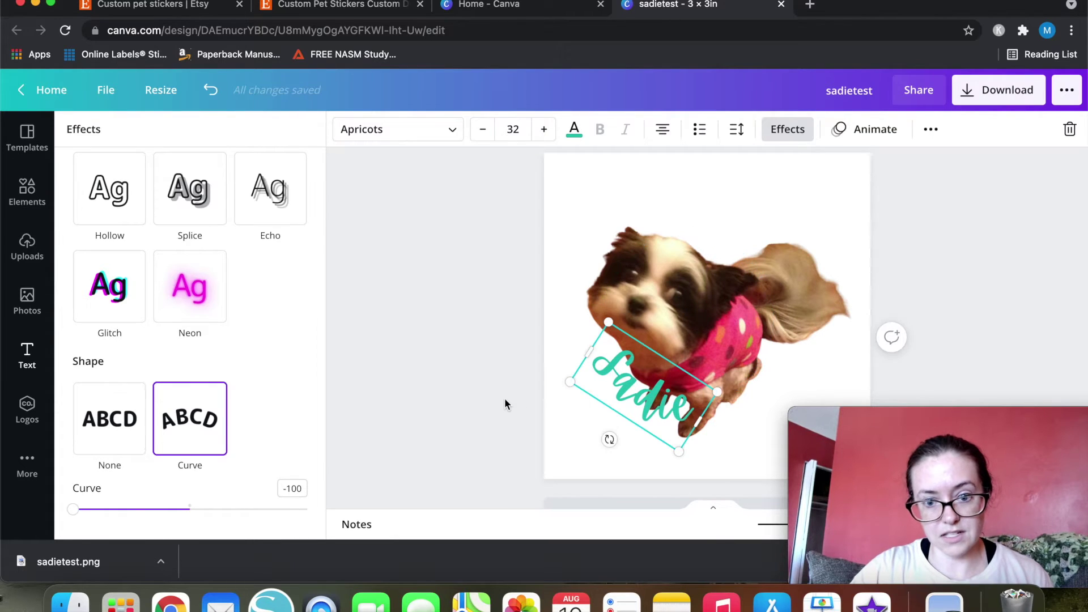
left_click(504, 398)
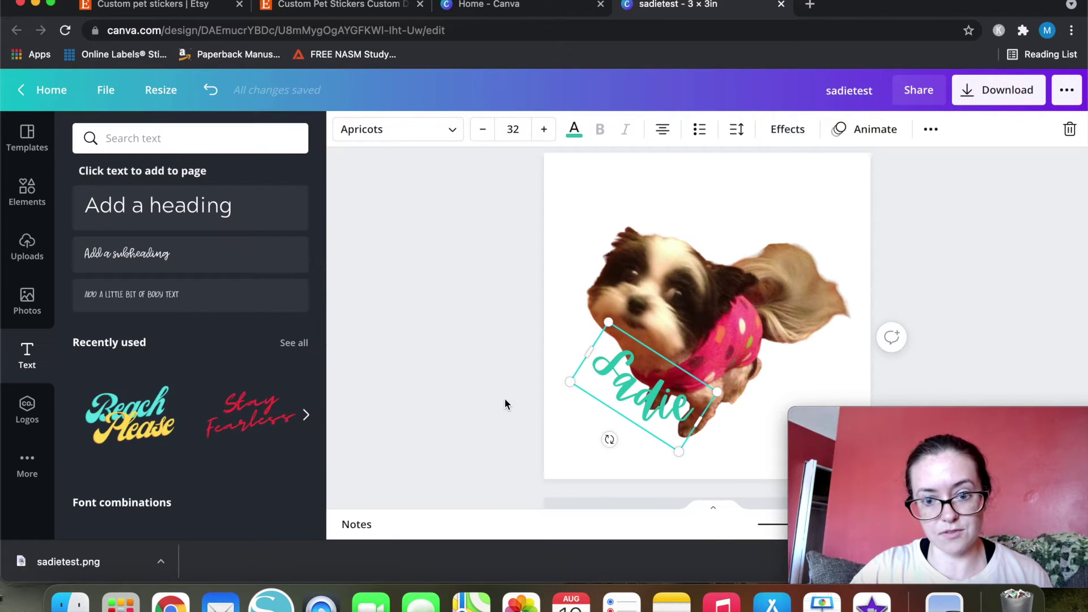
Step: Try the California Regular and Cinnamon Medium fonts on the name and undo both font changes
left_click(672, 390)
left_click(418, 134)
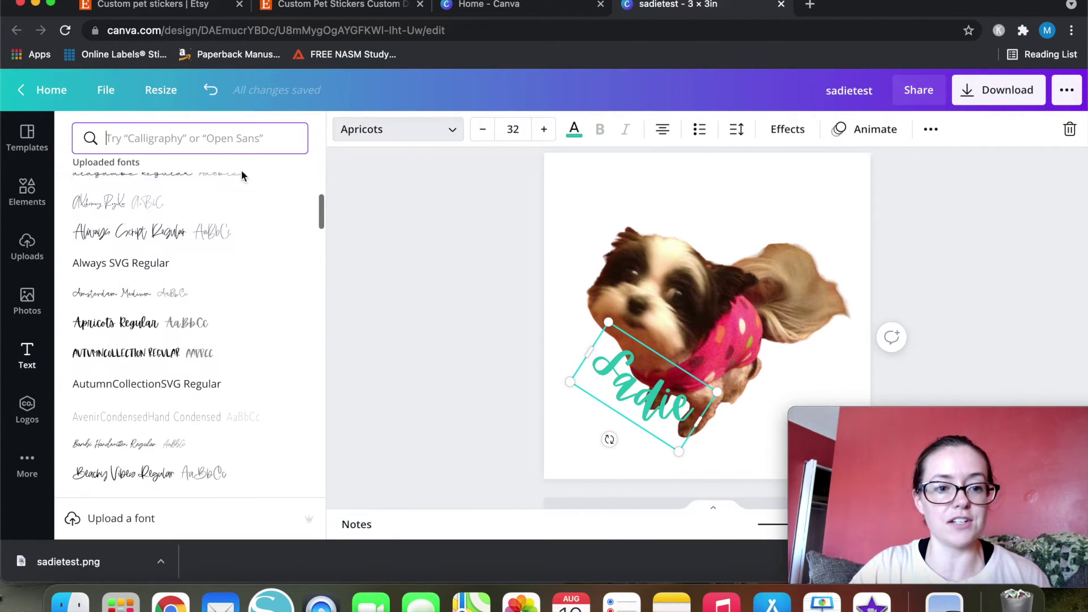
scroll(221, 372, "down", 5)
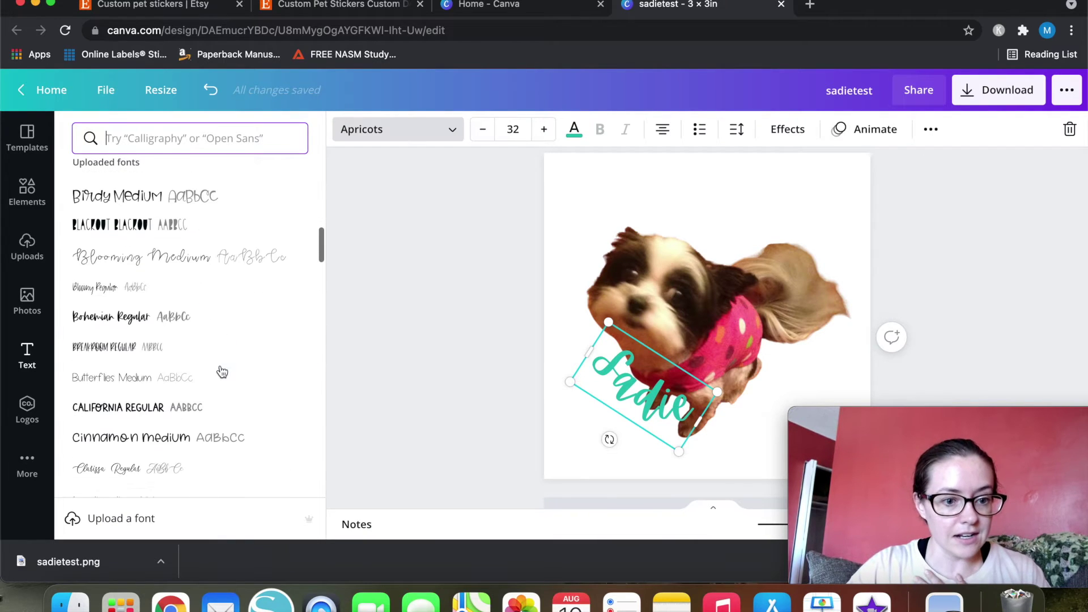
left_click(203, 390)
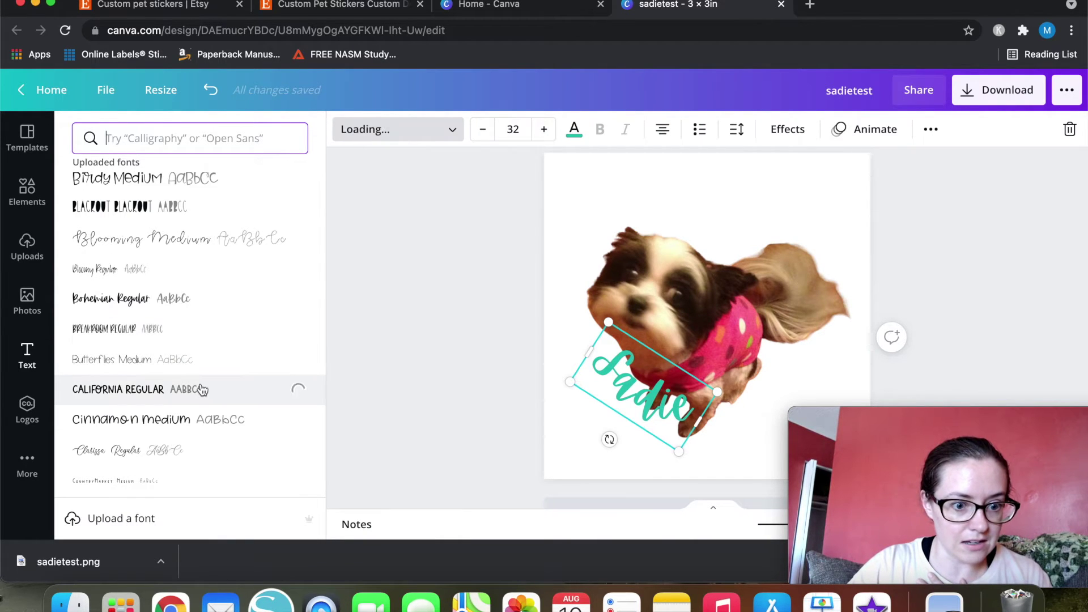
left_click(182, 424)
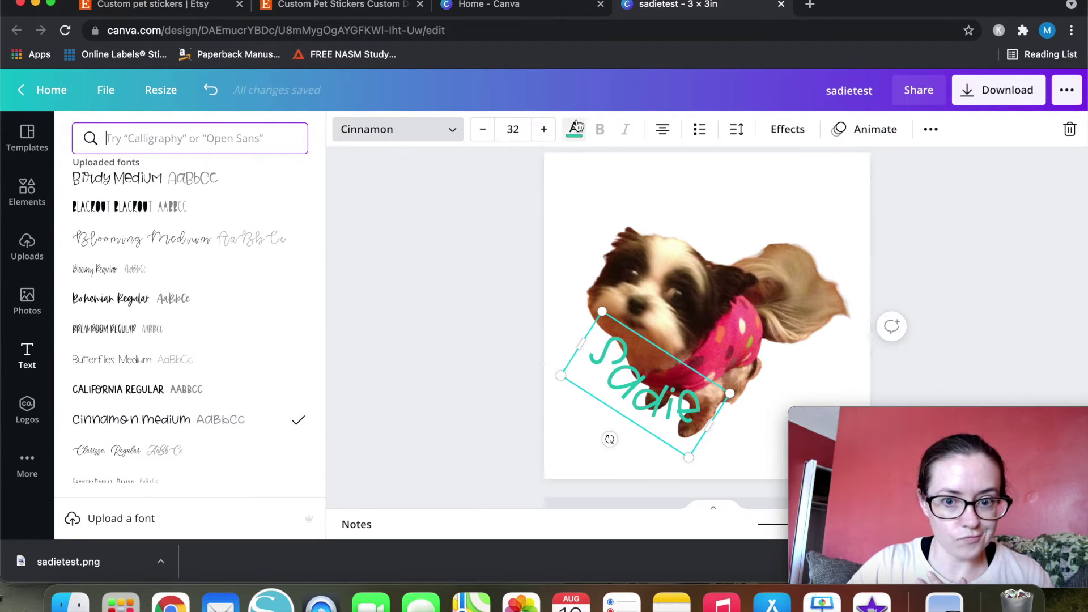
scroll(114, 318, "down", 2)
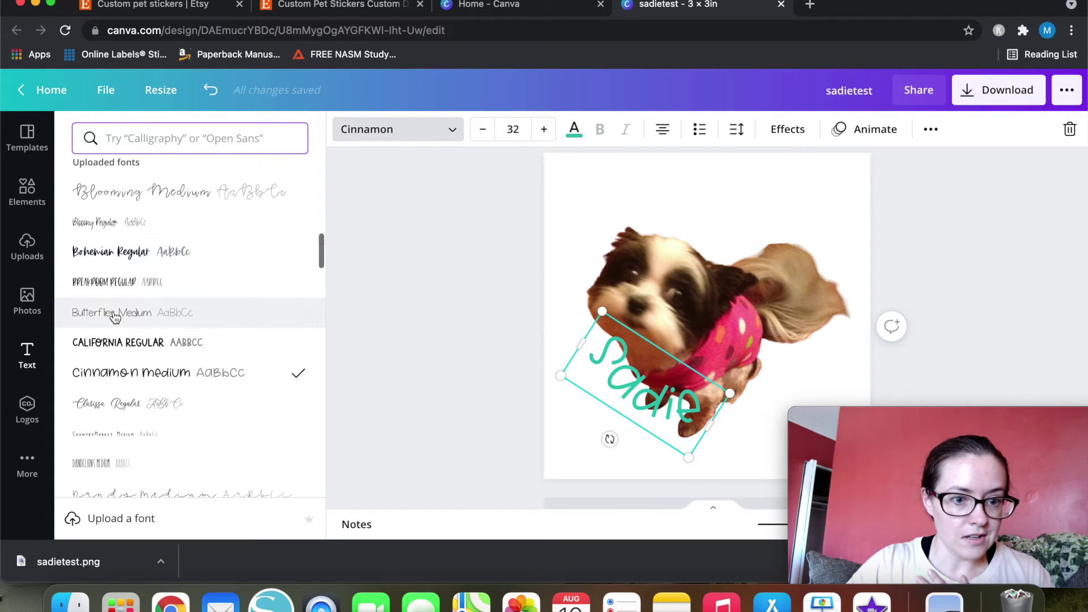
left_click(209, 91)
left_click(208, 91)
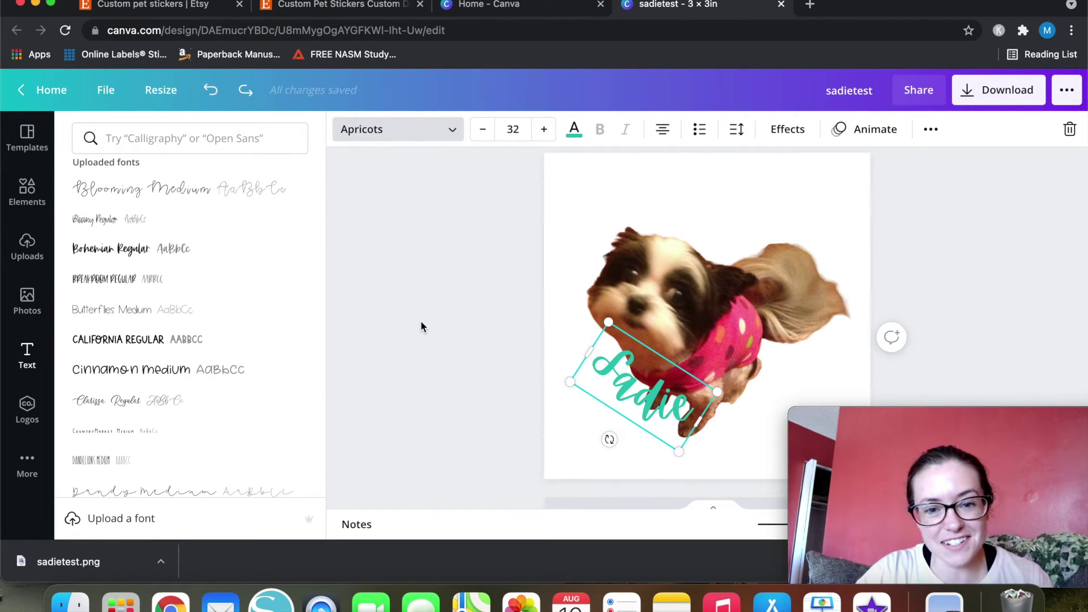
Step: Try the Splice effect on the name with light green, dark blue and green effect colors, and restore the None style
left_click(785, 130)
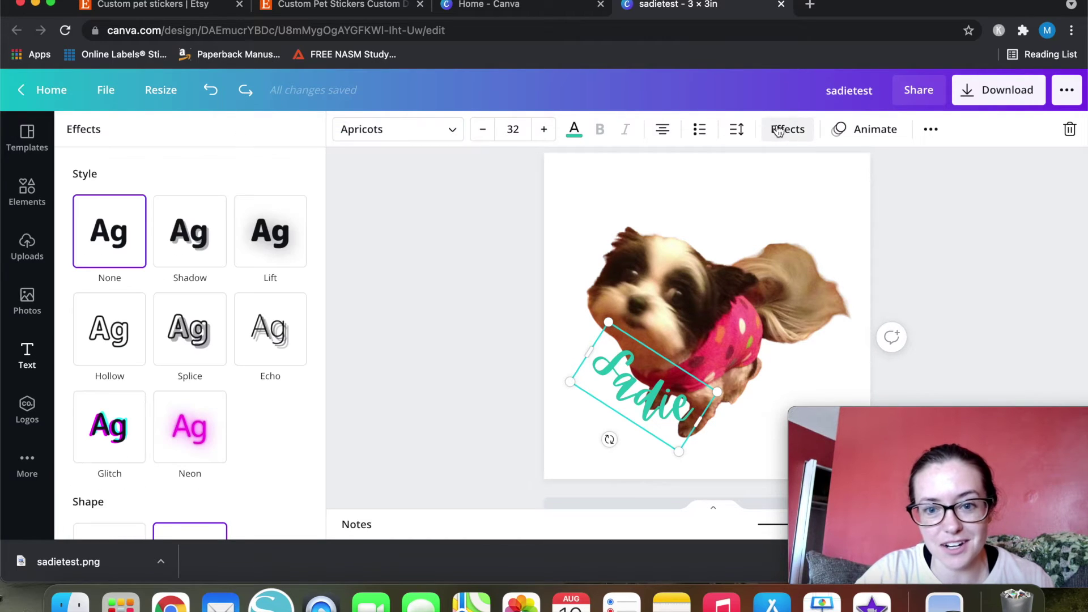
left_click(191, 345)
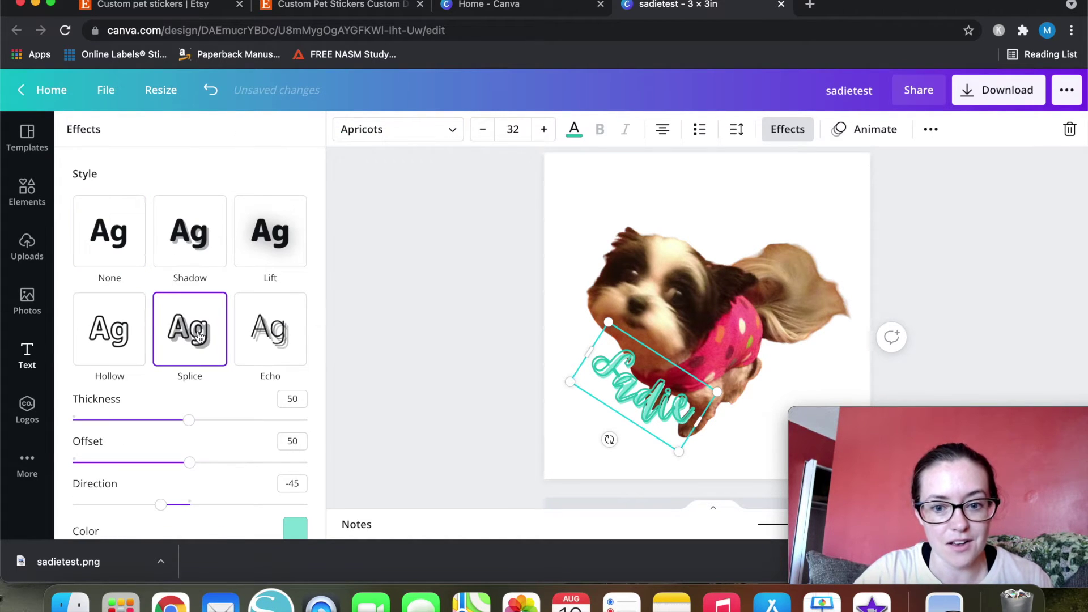
left_click(294, 529)
left_click(131, 382)
scroll(130, 380, "down", 1)
left_click(170, 332)
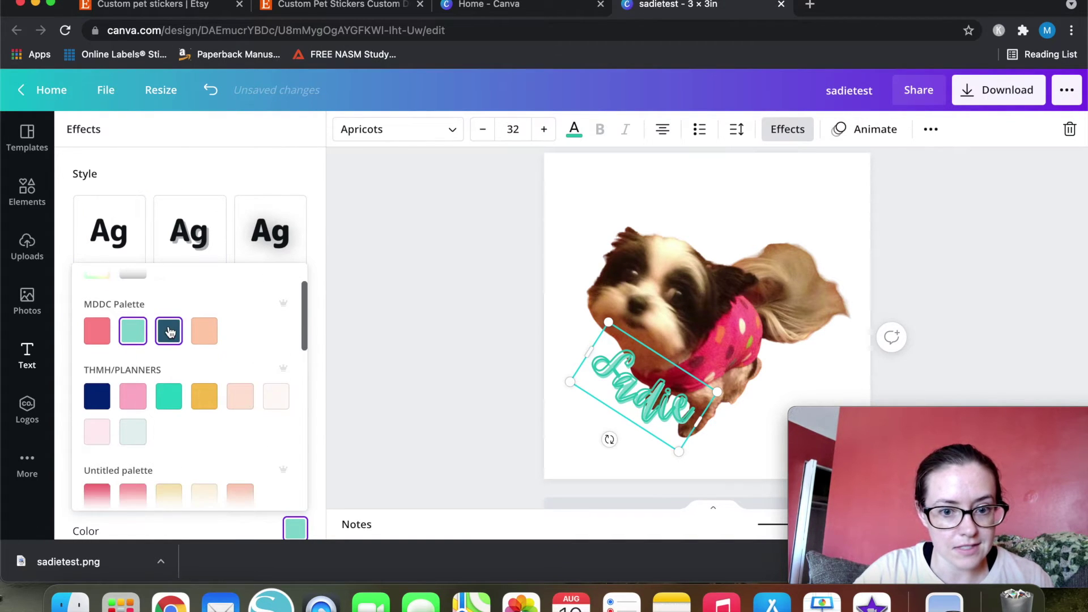
scroll(287, 414, "down", 6)
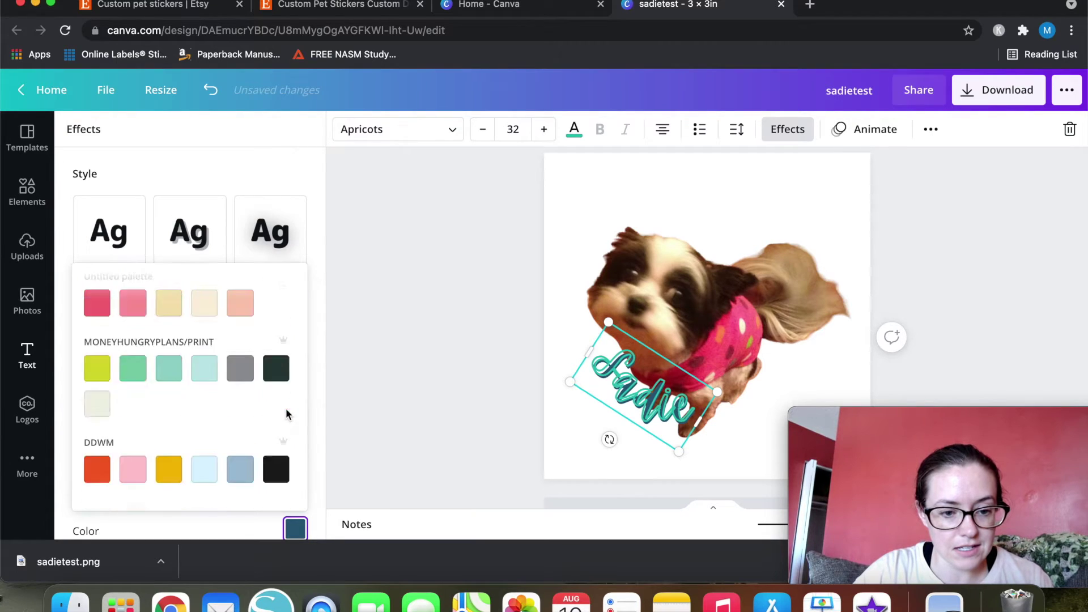
left_click(203, 405)
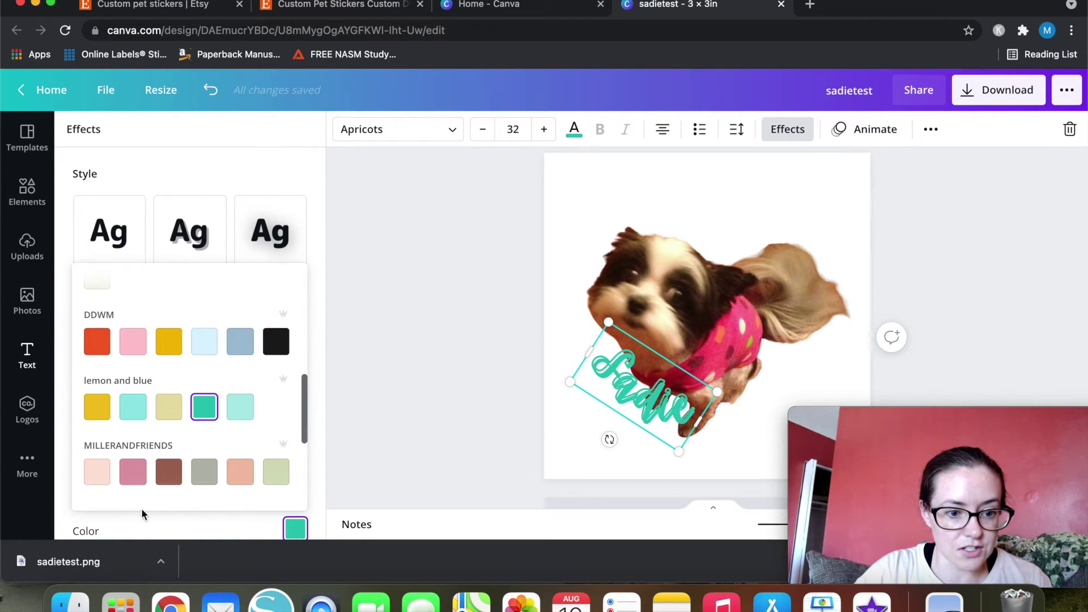
left_click(141, 531)
left_click(122, 206)
left_click(406, 335)
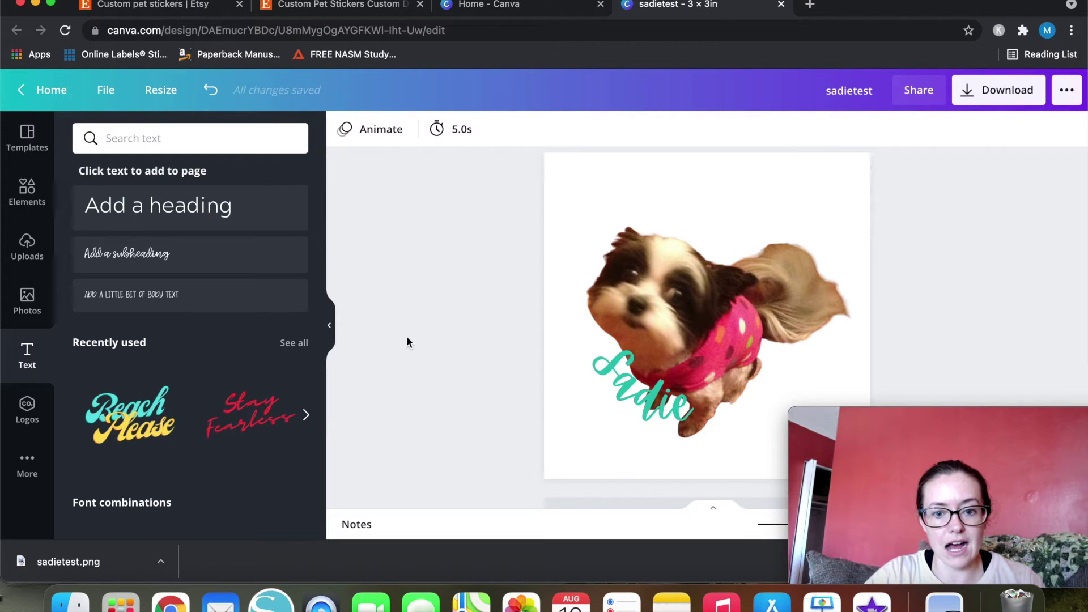
Step: Download the sticker design as a PNG at size 1 with a transparent background
left_click(1006, 101)
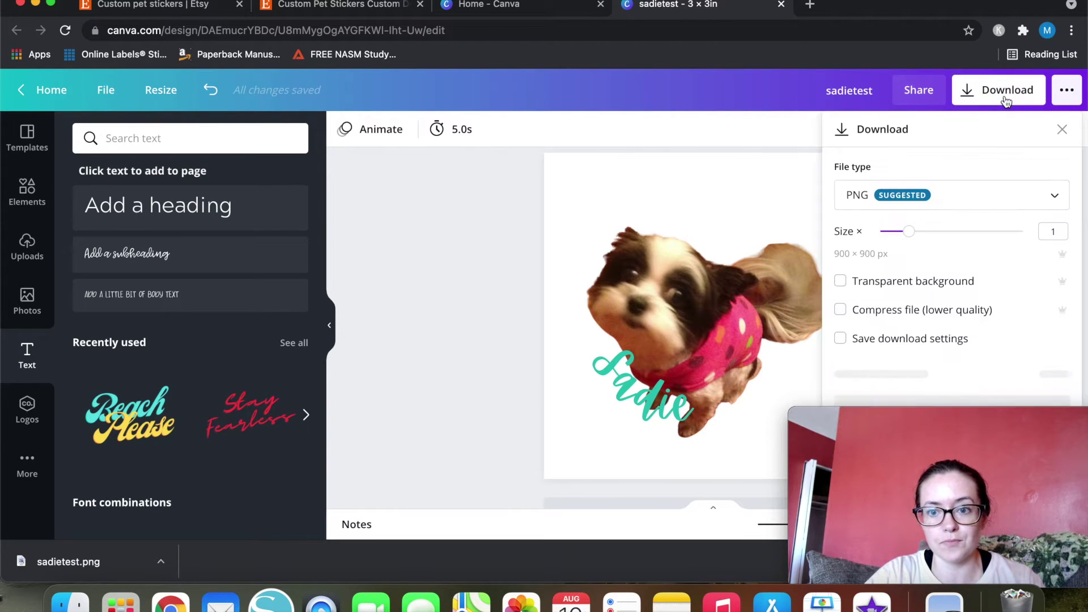
left_click(856, 92)
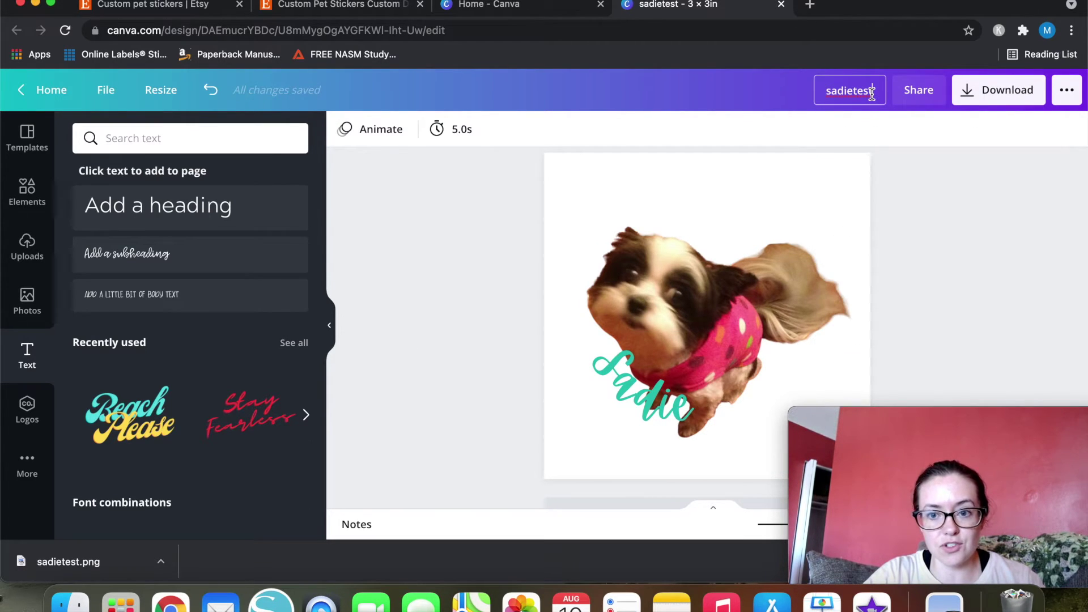
left_click(1000, 96)
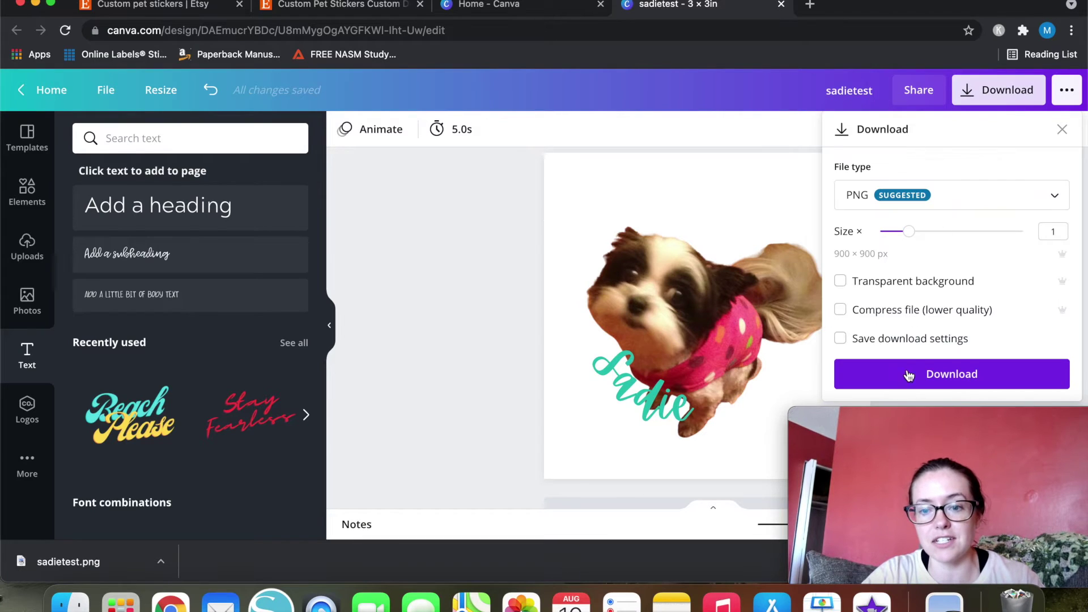
left_click(896, 289)
left_click(908, 371)
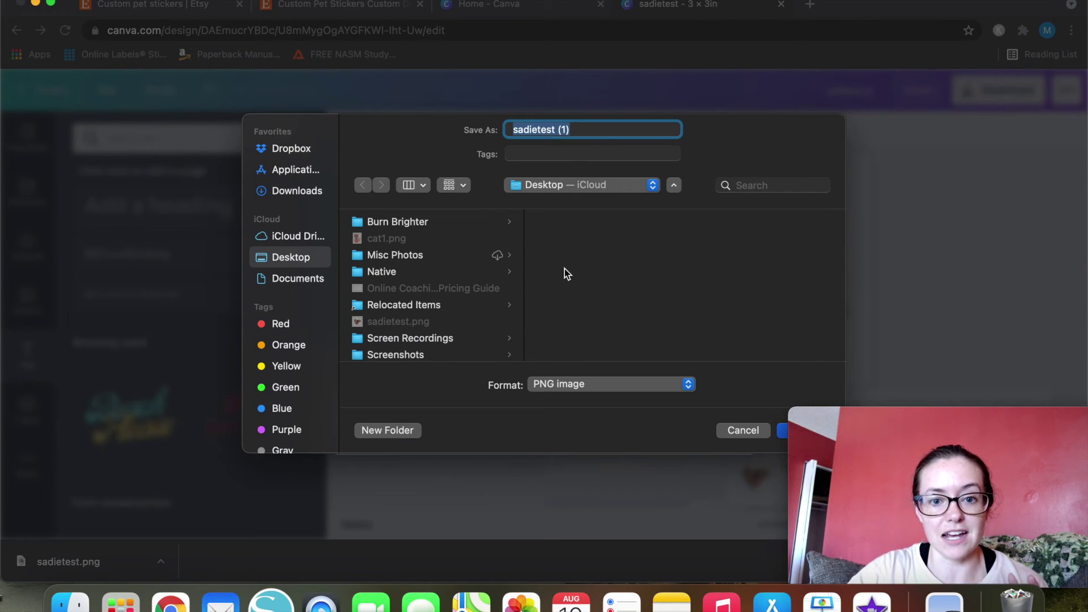
Step: Save the exported PNG to the Desktop as sadietest2 and close the saved-design notice
left_click(601, 129)
key("BackSpace")
key("BackSpace")
key("BackSpace")
key("BackSpace")
type("2")
left_click(781, 437)
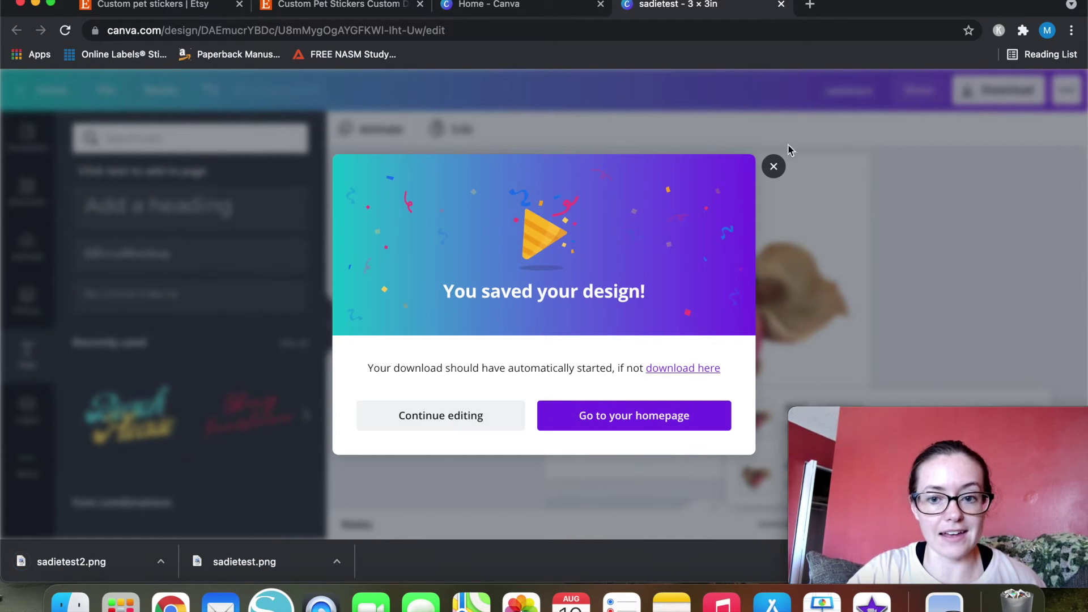
left_click(773, 166)
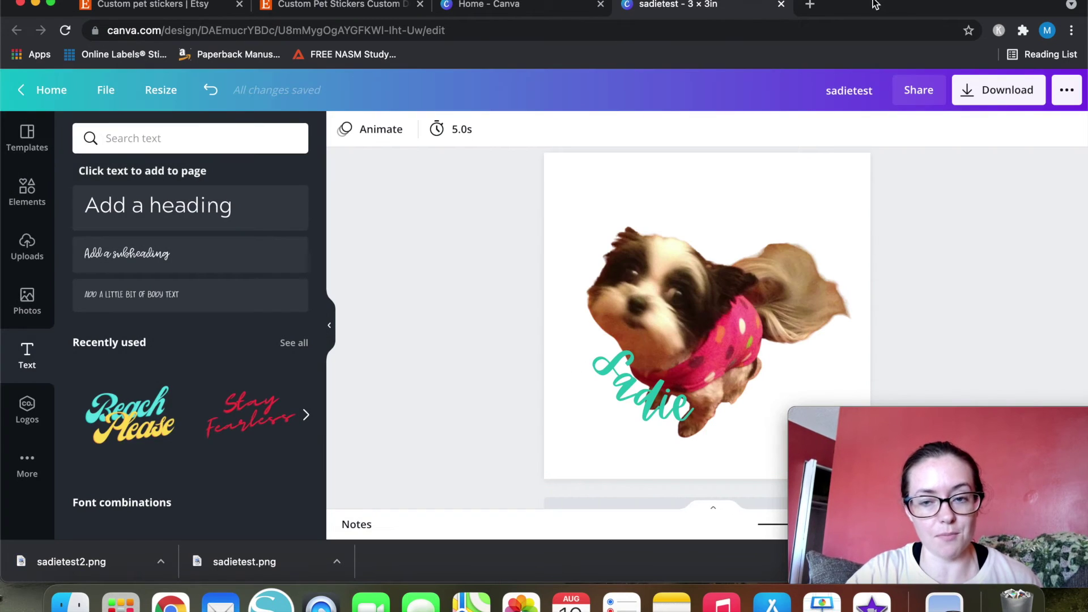
Step: Open the Photopea editor at photopea.com in a new browser tab
left_click(810, 4)
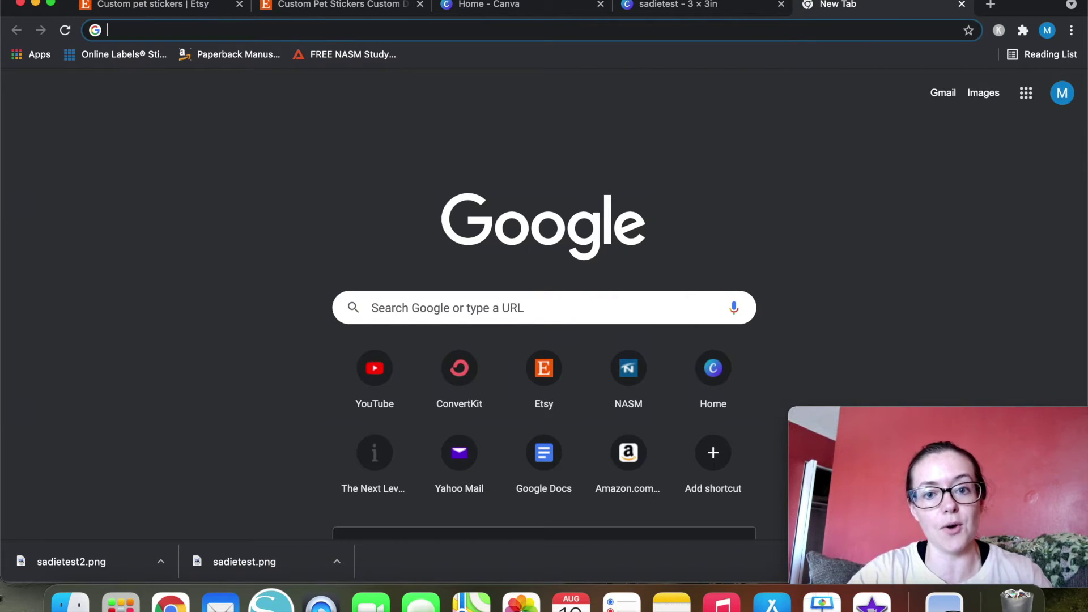
left_click(680, 7)
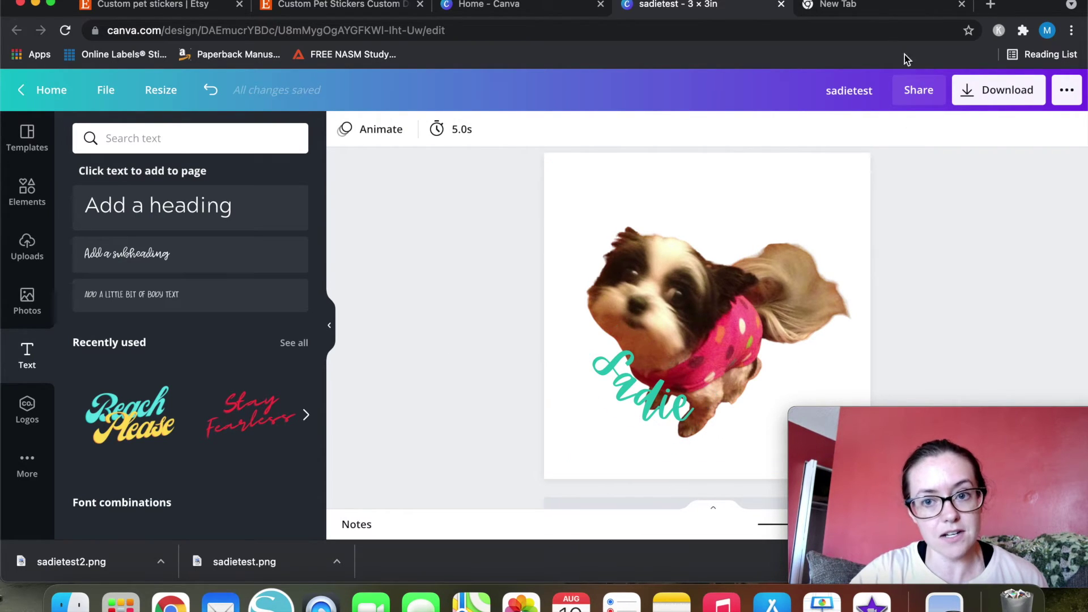
left_click(880, 7)
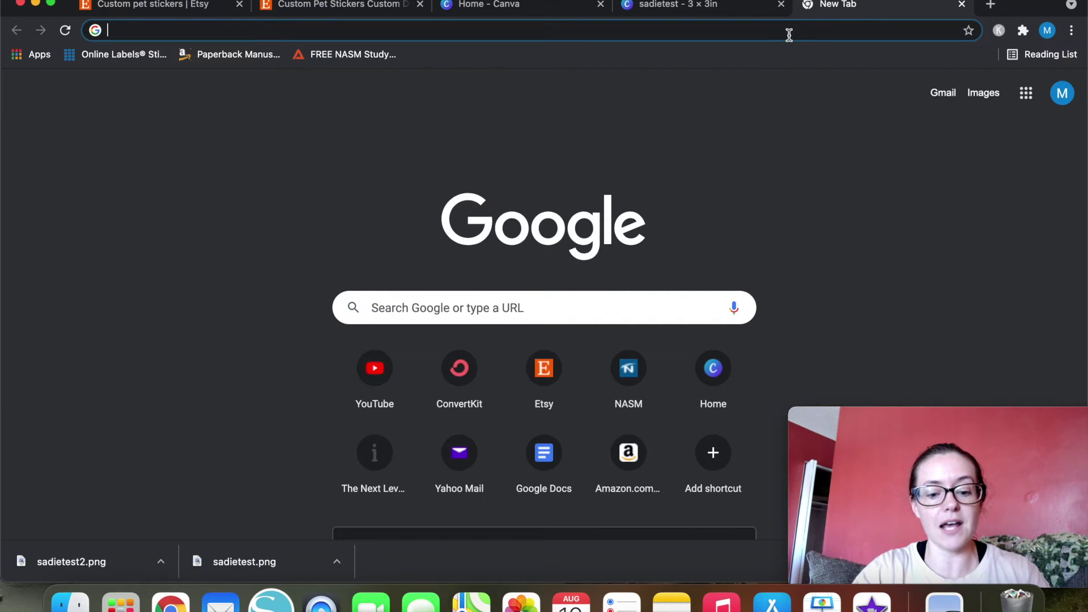
type("photopea.com")
key("Return")
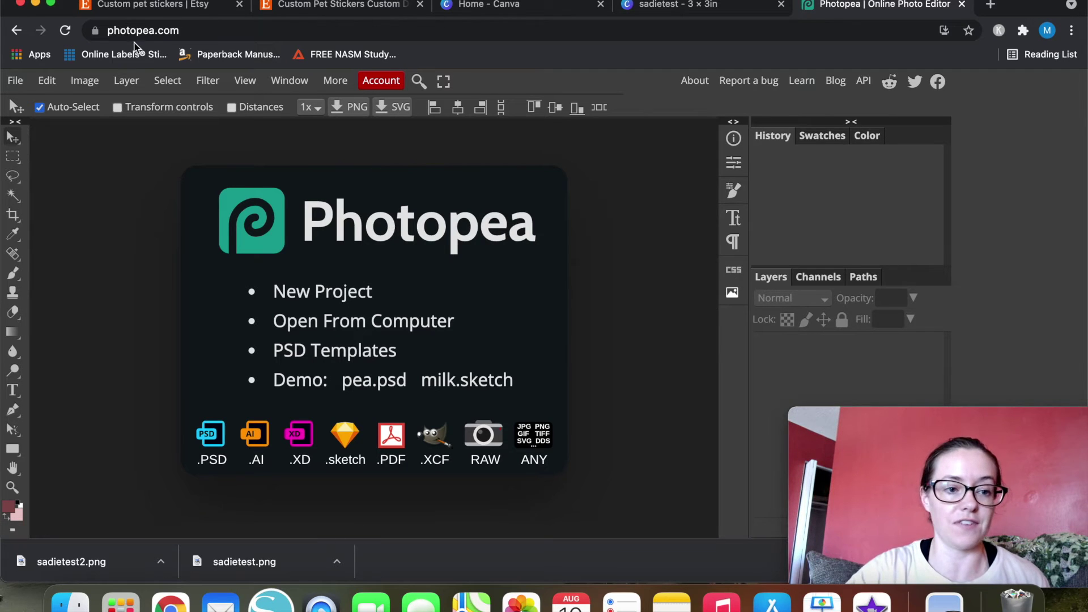
left_click(21, 85)
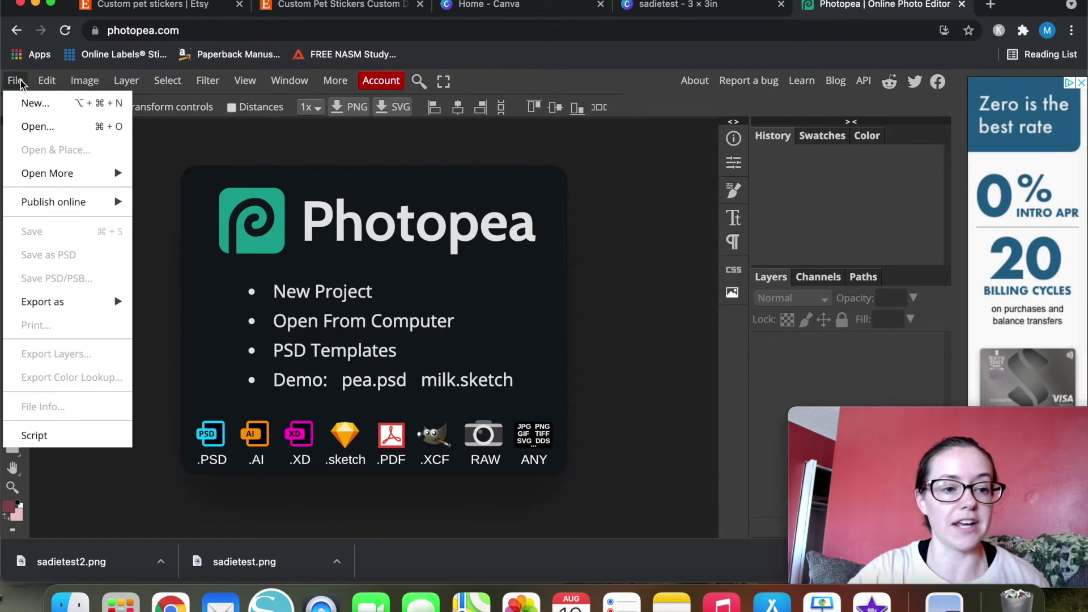
left_click(60, 123)
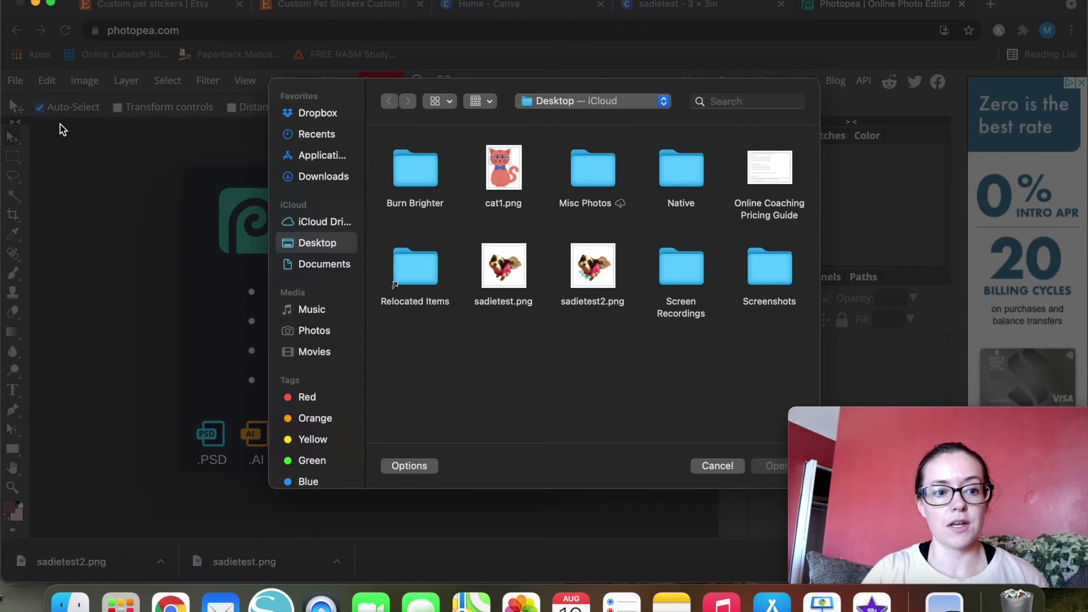
left_click(718, 466)
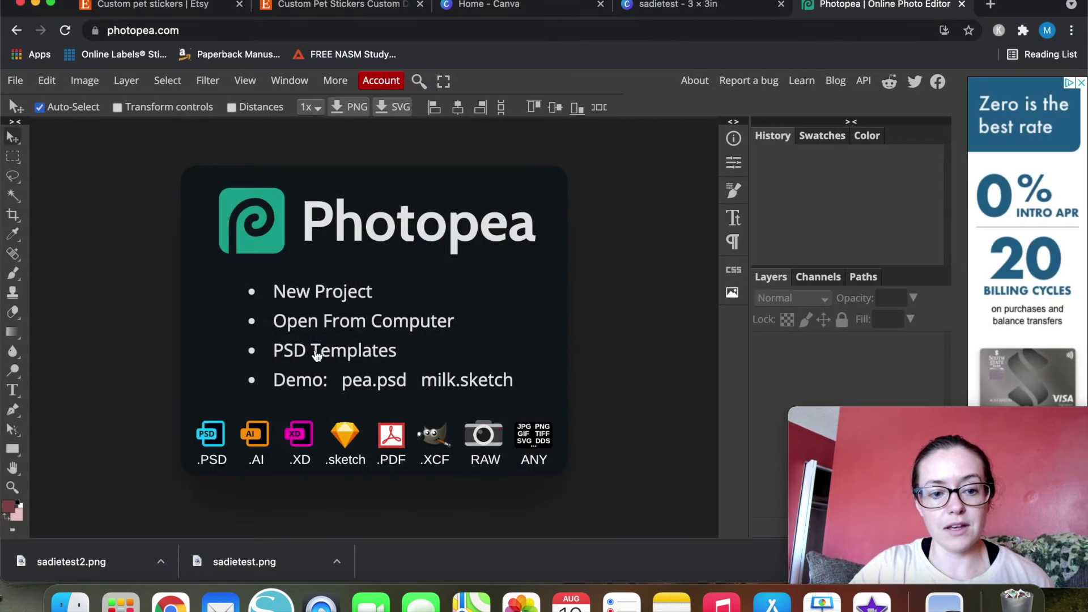
left_click(703, 5)
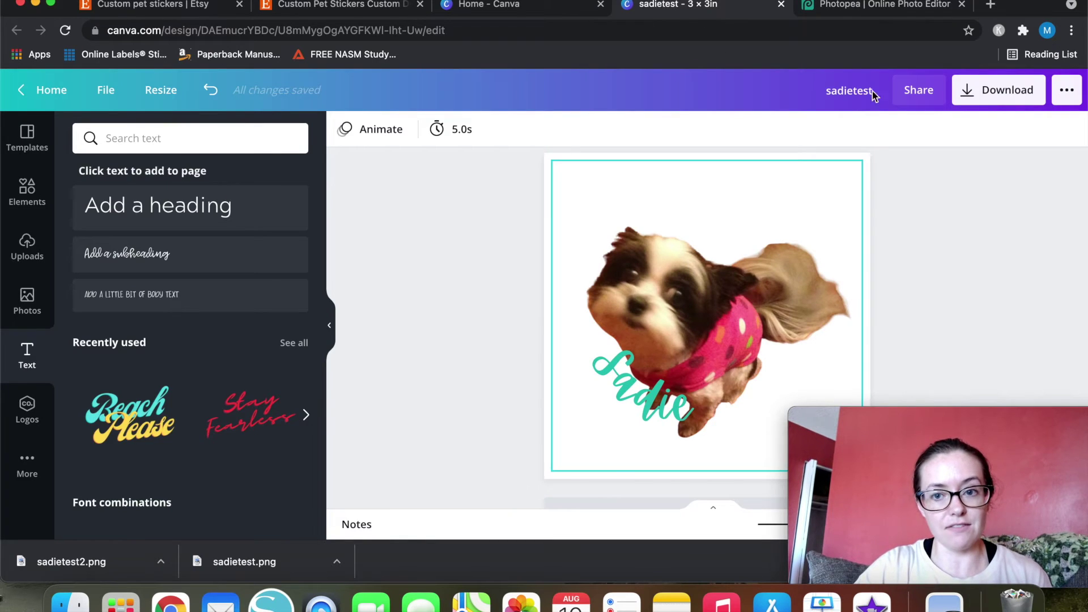
left_click(903, 7)
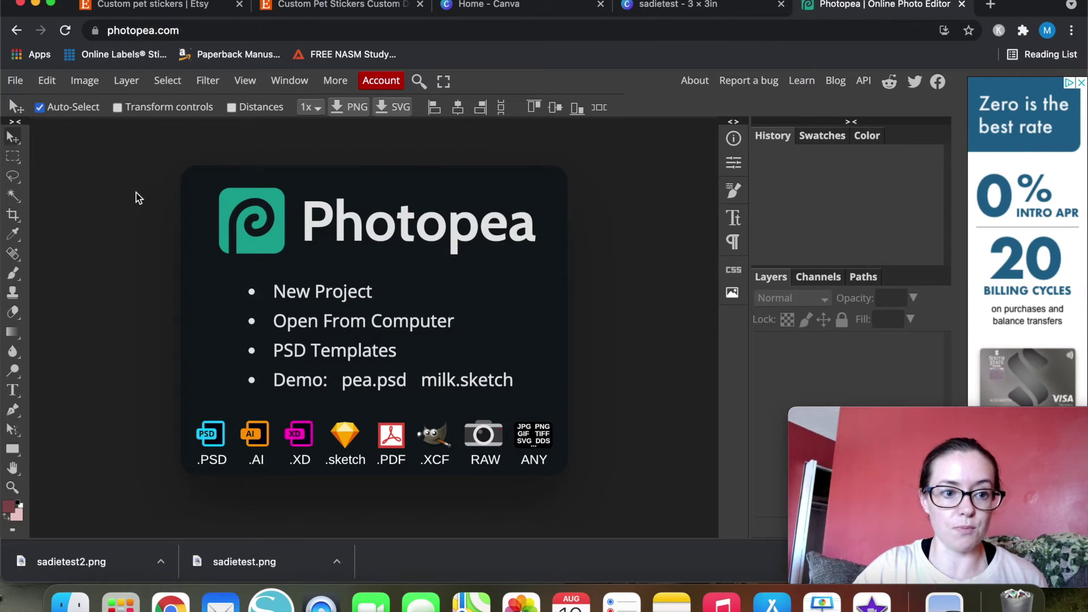
Step: Open sadietest2.png from the Desktop in Photopea
left_click(6, 81)
left_click(31, 134)
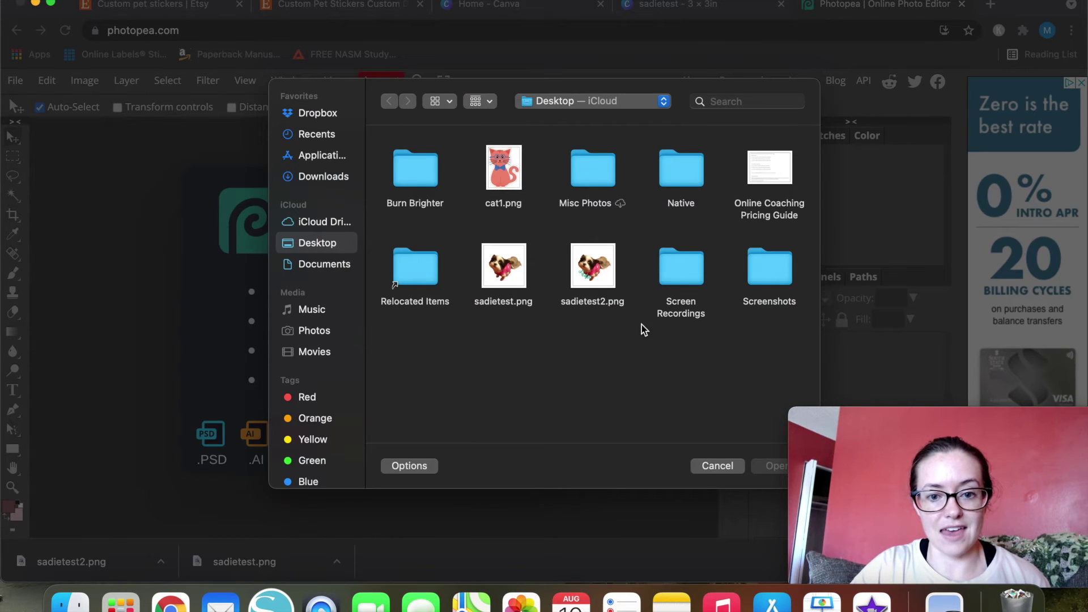
left_click(586, 277)
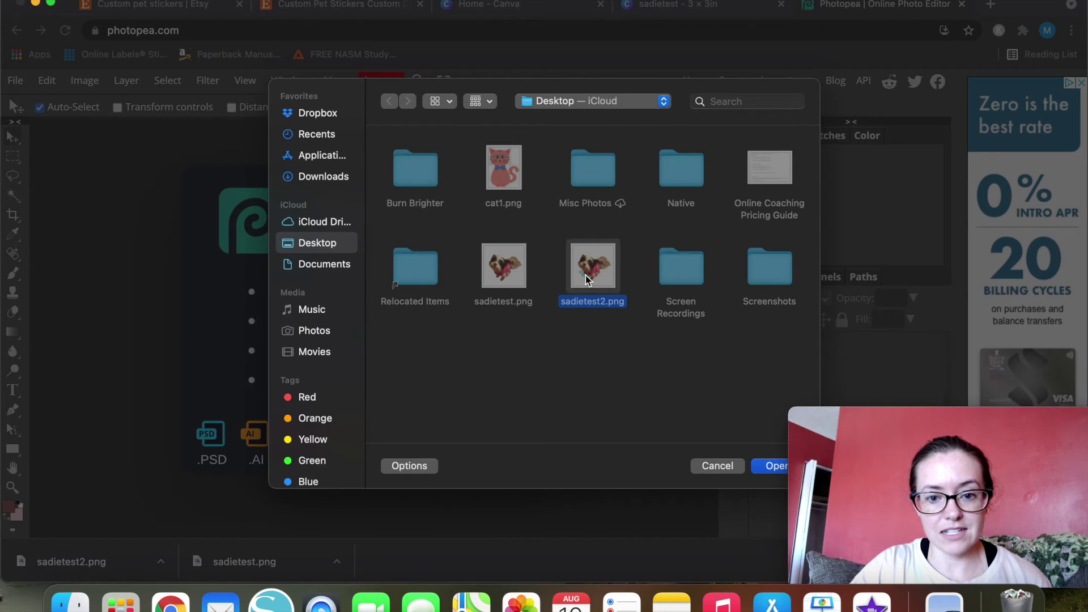
left_click(771, 465)
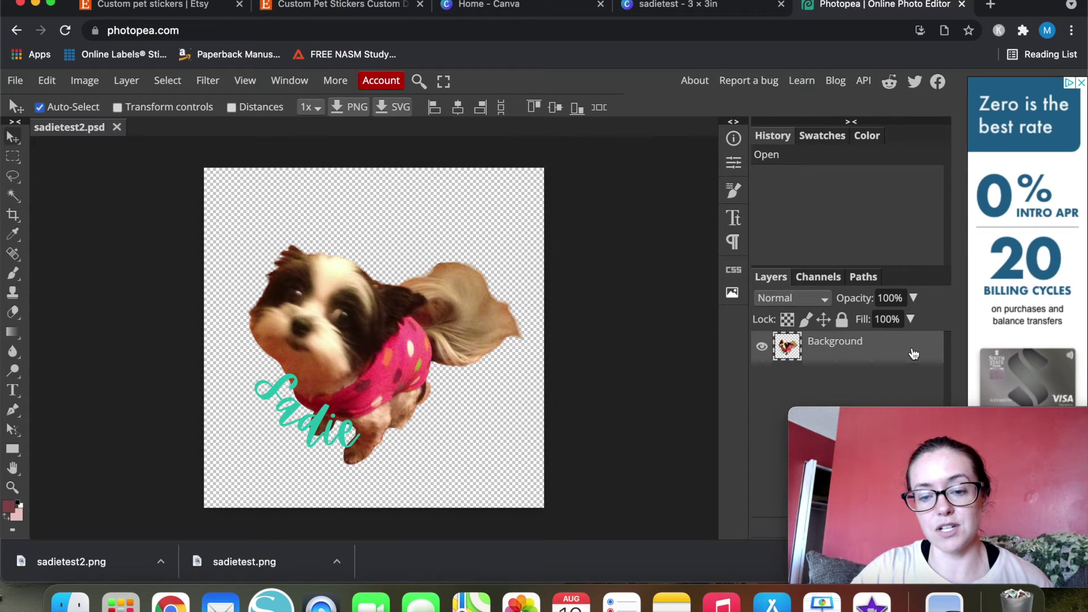
Step: Add a Stroke layer style to the Background layer and set its color to white (ffffff)
double_click(914, 353)
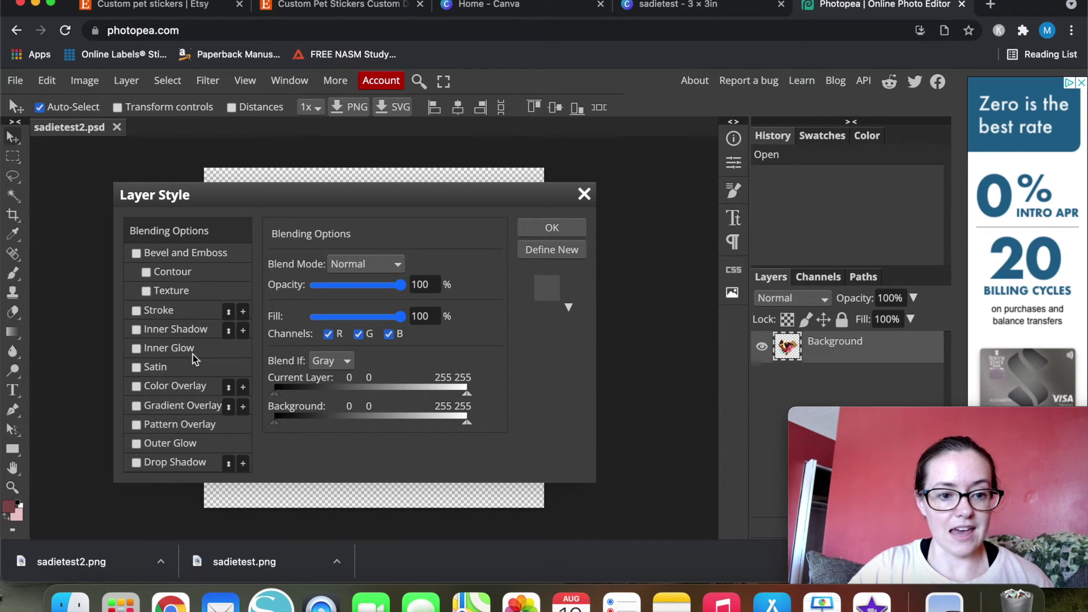
left_click(196, 313)
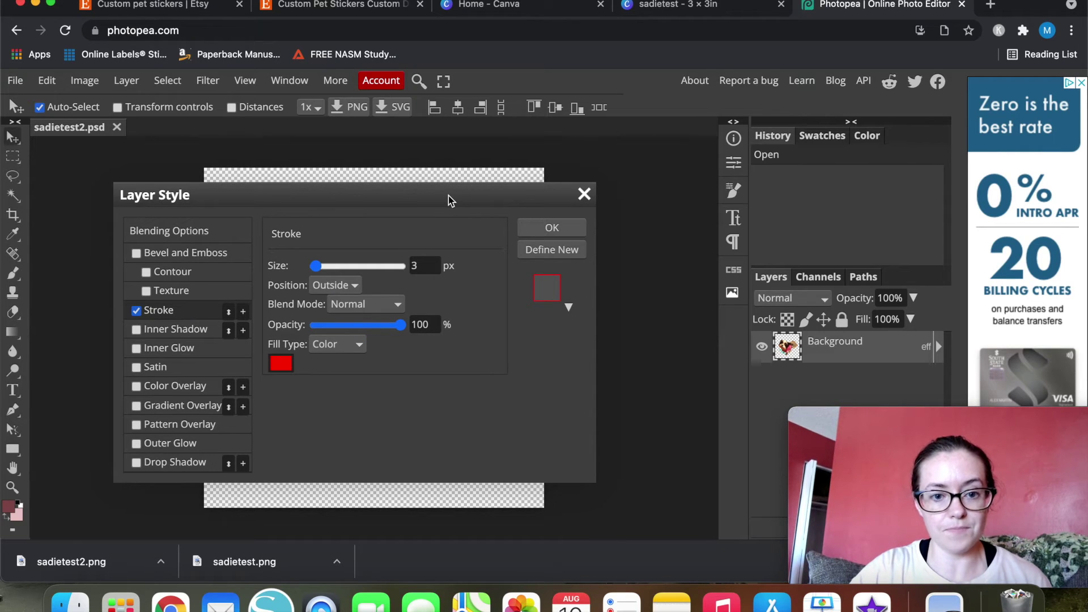
mouse_move(543, 193)
left_mouse_down()
mouse_move(736, 107)
mouse_move(816, 57)
mouse_move(873, 41)
left_mouse_up()
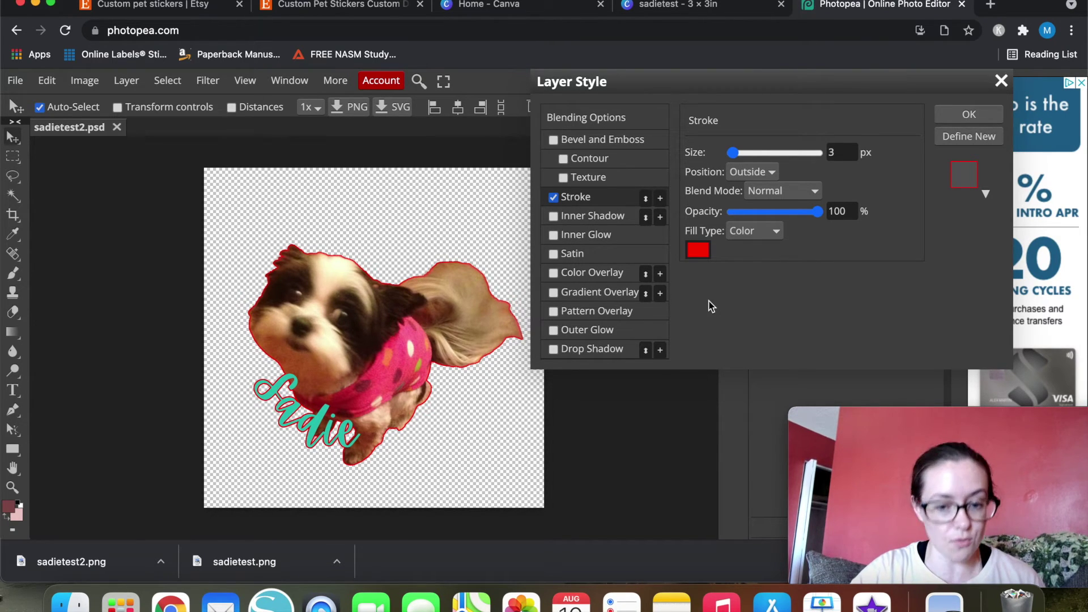
left_click(698, 251)
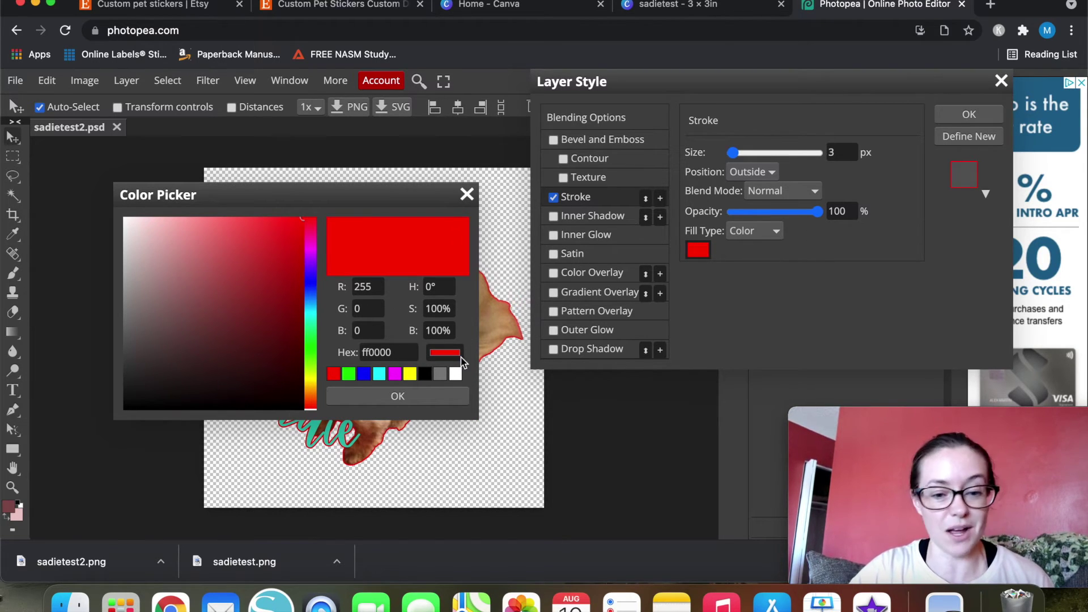
left_click(455, 377)
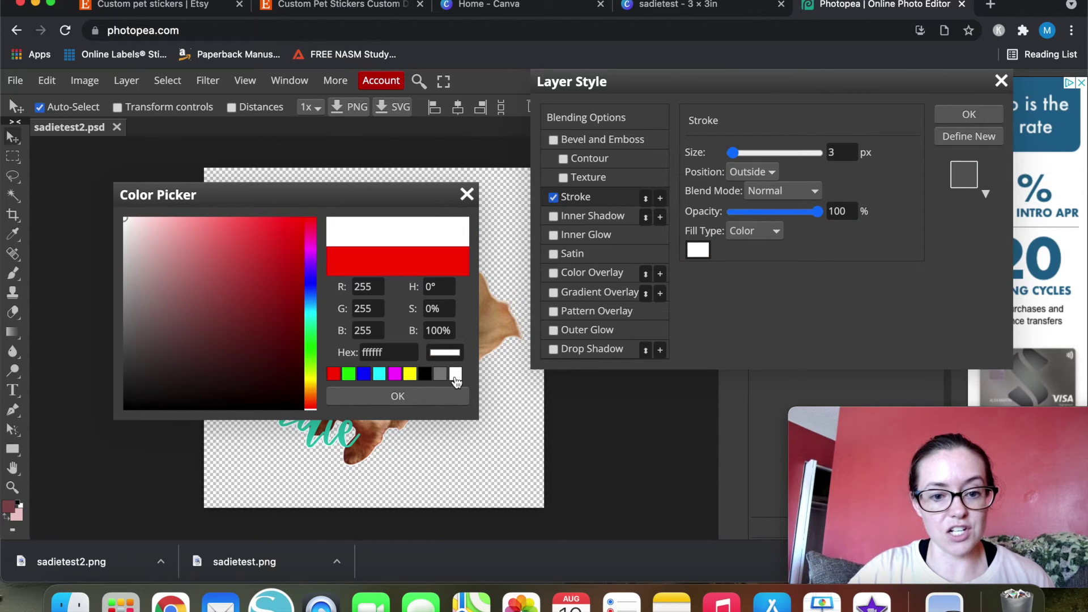
left_click(397, 396)
Step: Try stroke sizes of 17 px and 20 px for the white outline around the dog and name
mouse_move(733, 152)
left_mouse_down()
mouse_move(758, 156)
mouse_move(740, 154)
left_mouse_up()
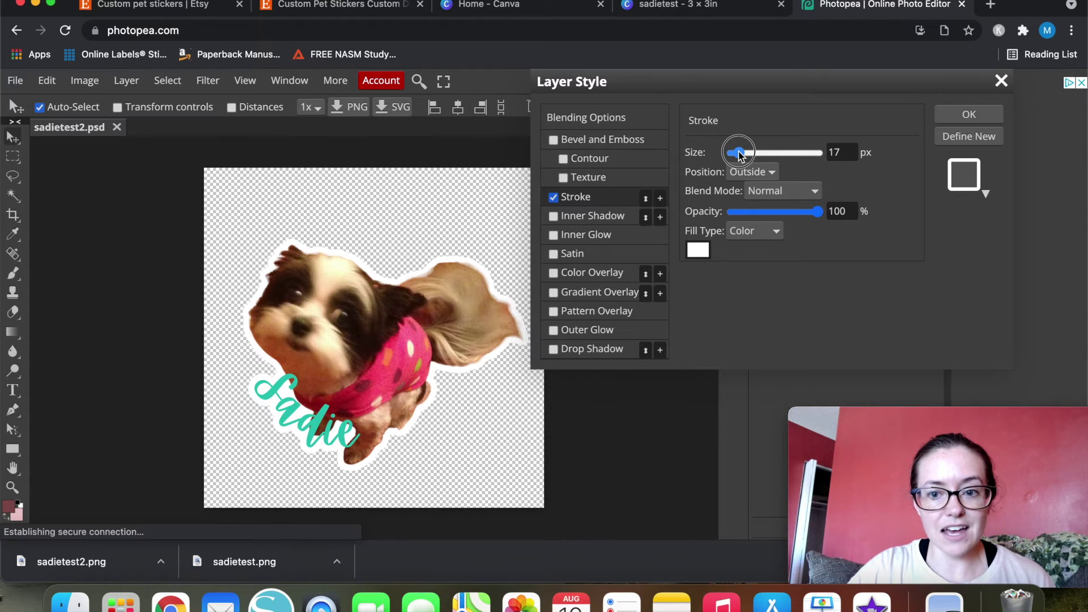
double_click(839, 152)
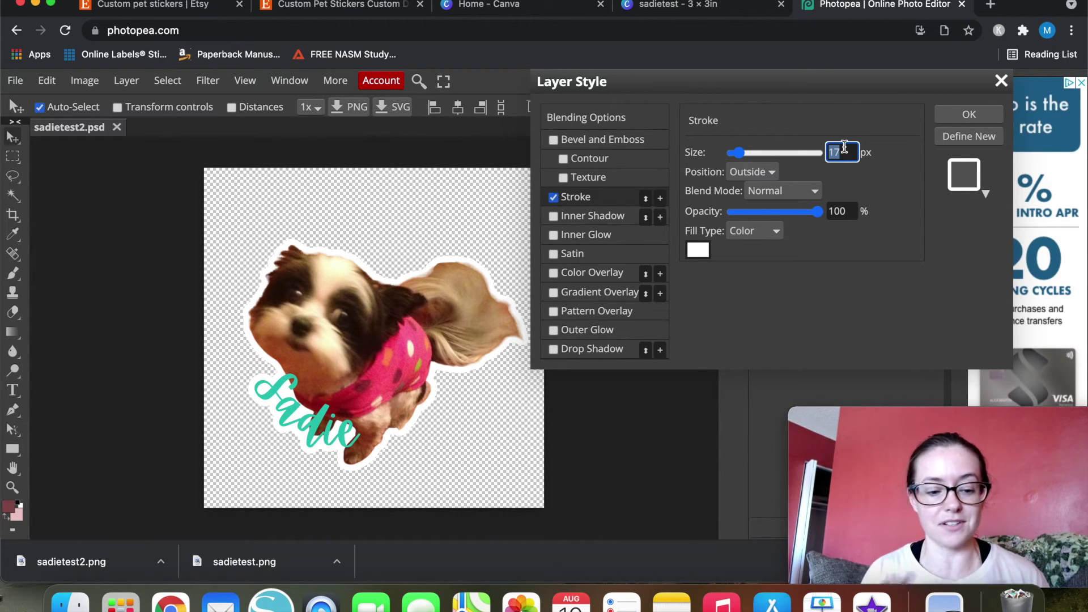
type("20")
left_click(869, 271)
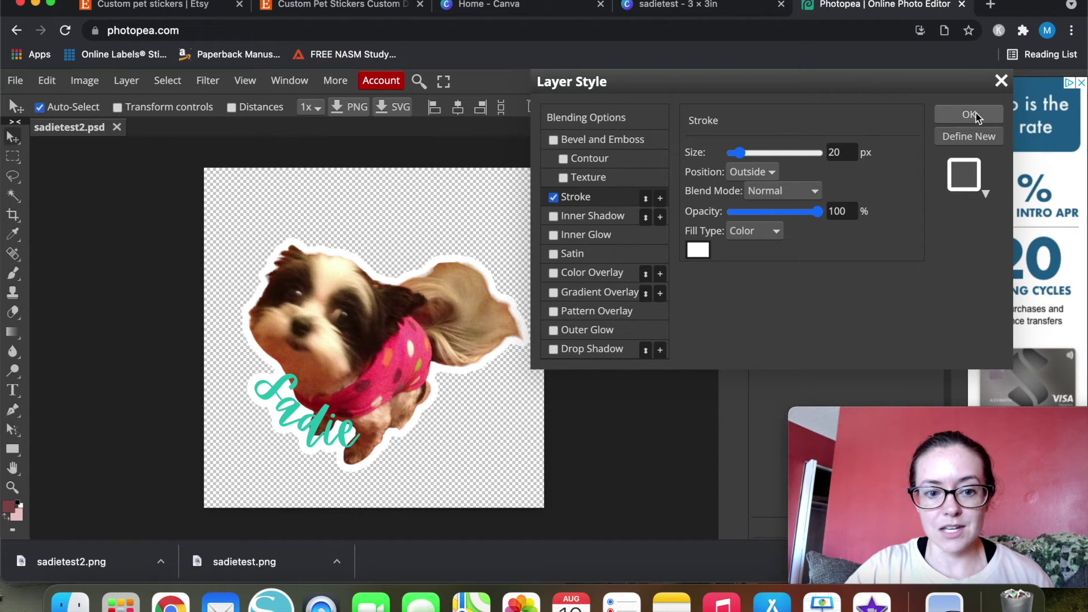
Step: Set the white stroke's size to 30 px and apply the layer style
left_click(838, 152)
type("30")
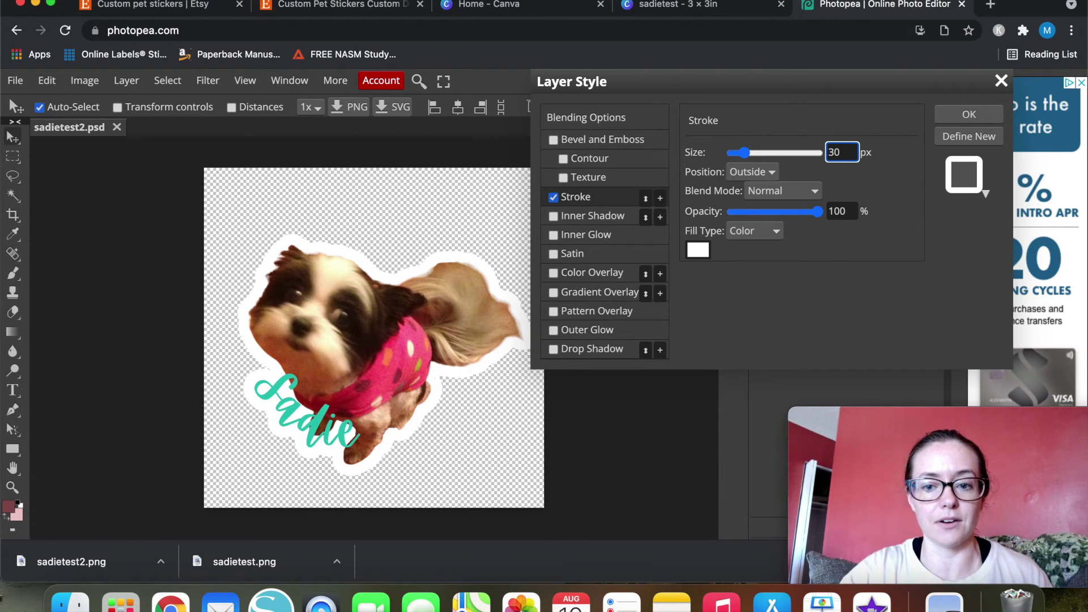
left_click(841, 290)
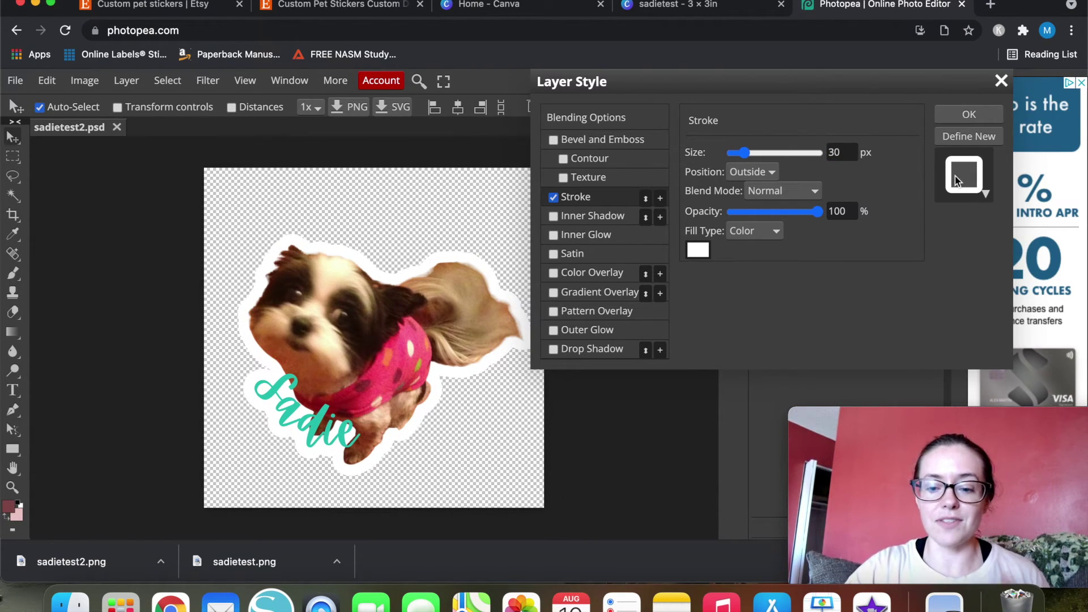
left_click(969, 114)
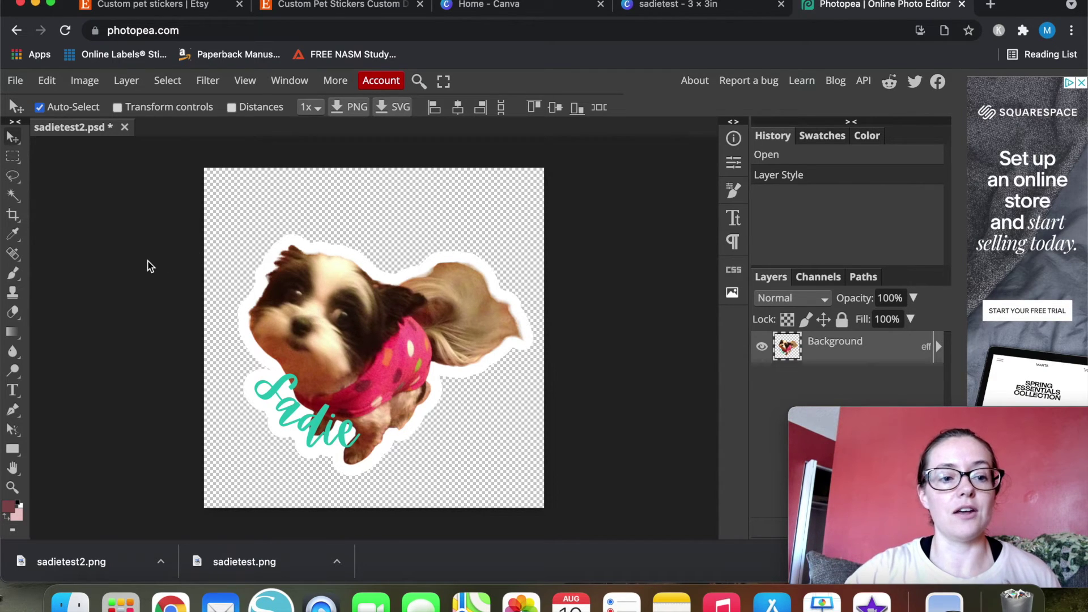
Step: Export the outlined sticker as a PNG image named sadie to the Desktop
left_click(349, 106)
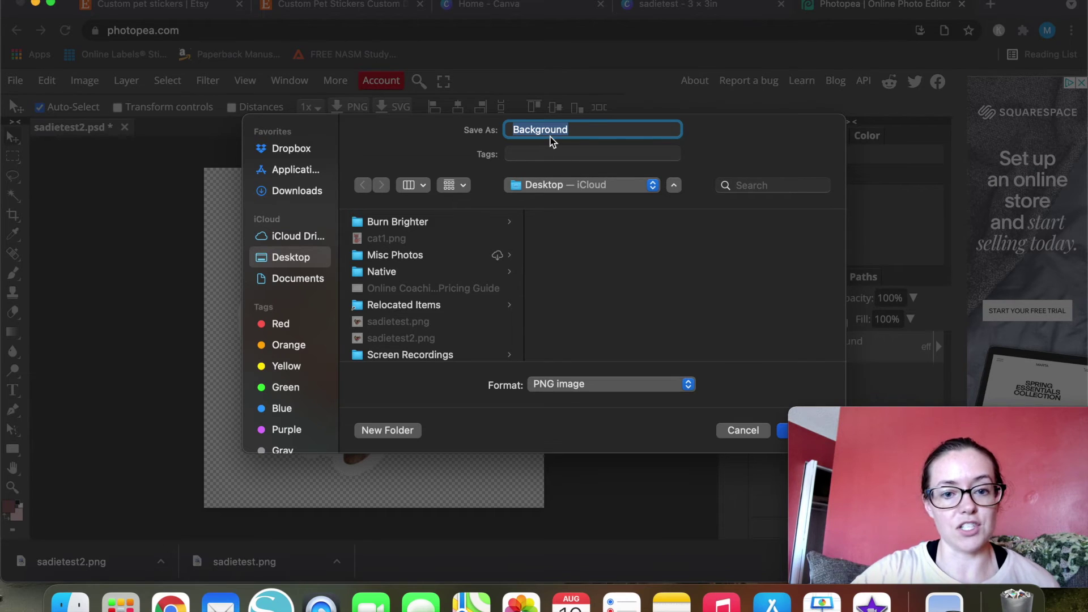
type("sadie")
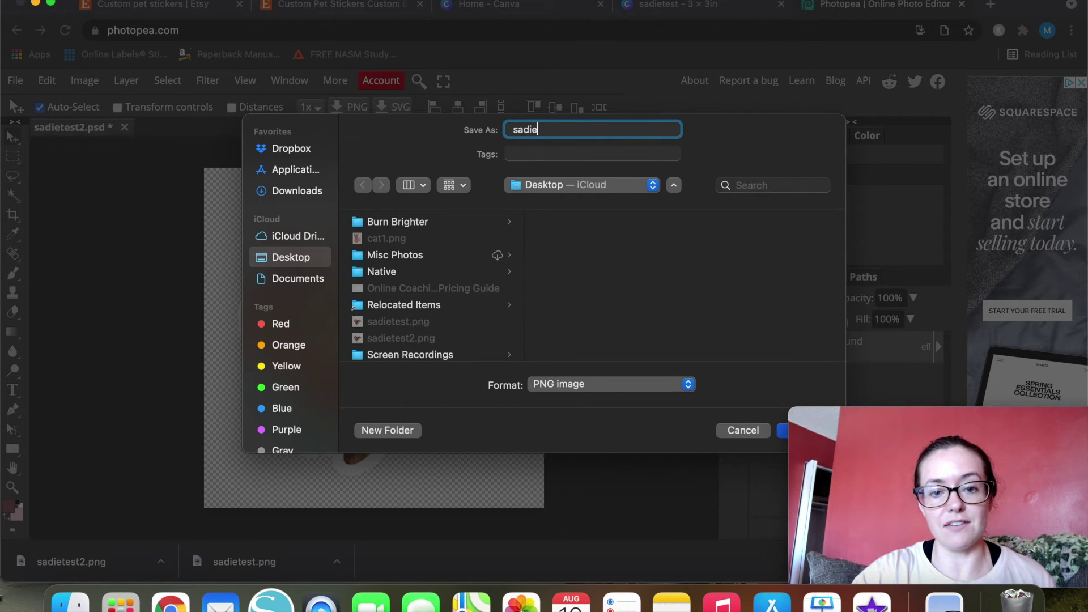
left_click(781, 436)
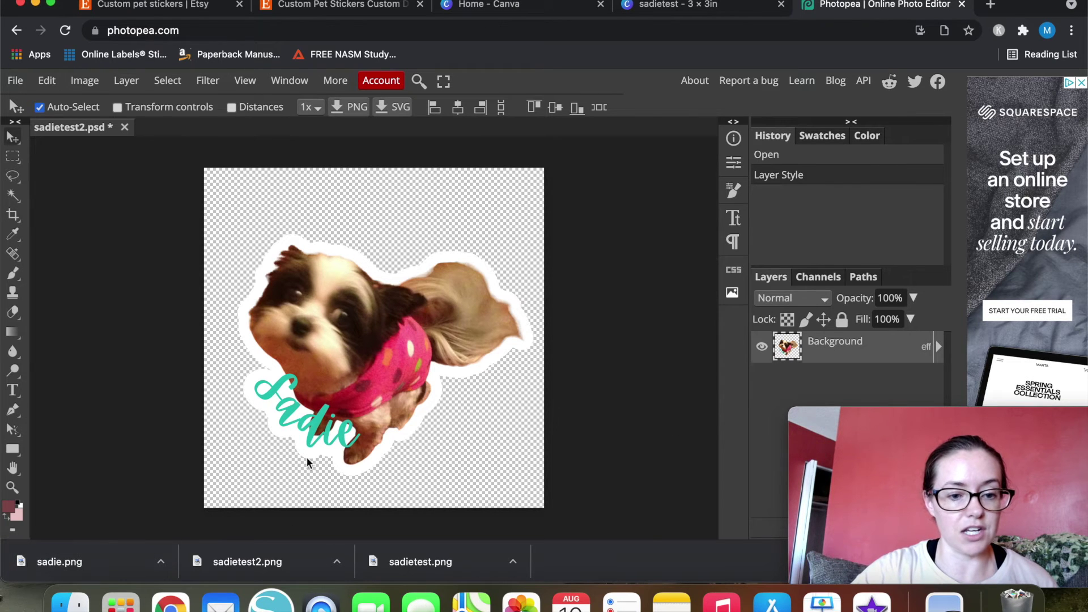
Step: Minimize the browser and open sadie.png from the desktop to examine the sticker's white outline
left_click(36, 4)
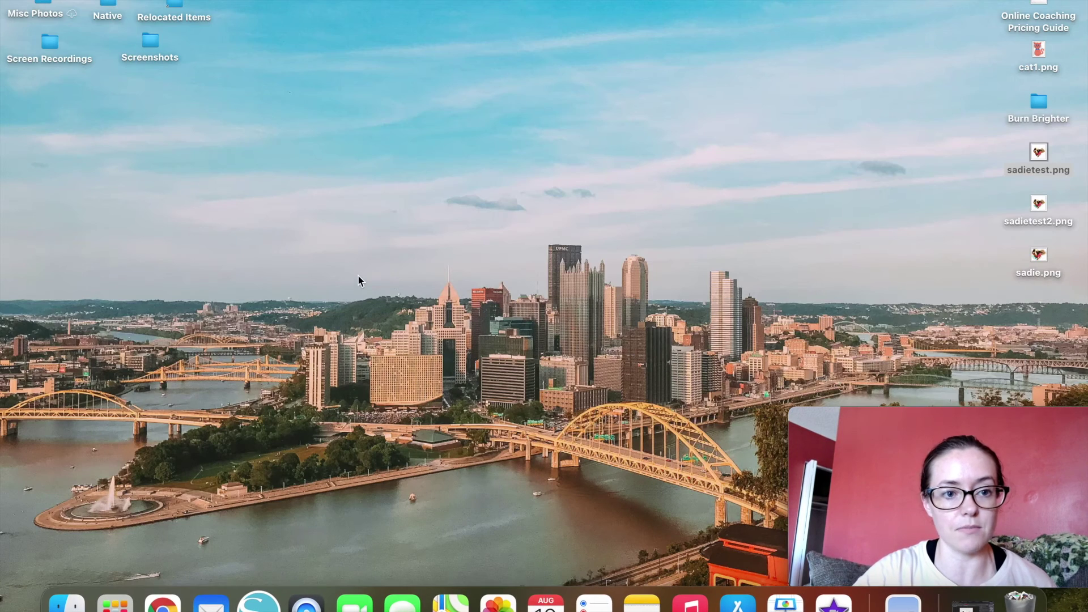
left_click(1040, 255)
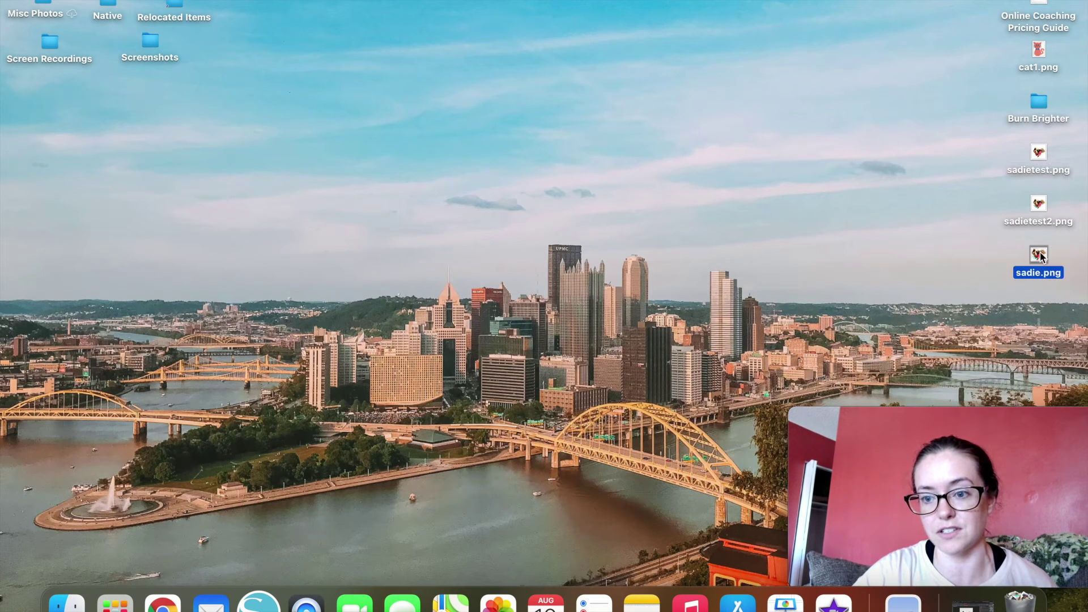
double_click(1040, 256)
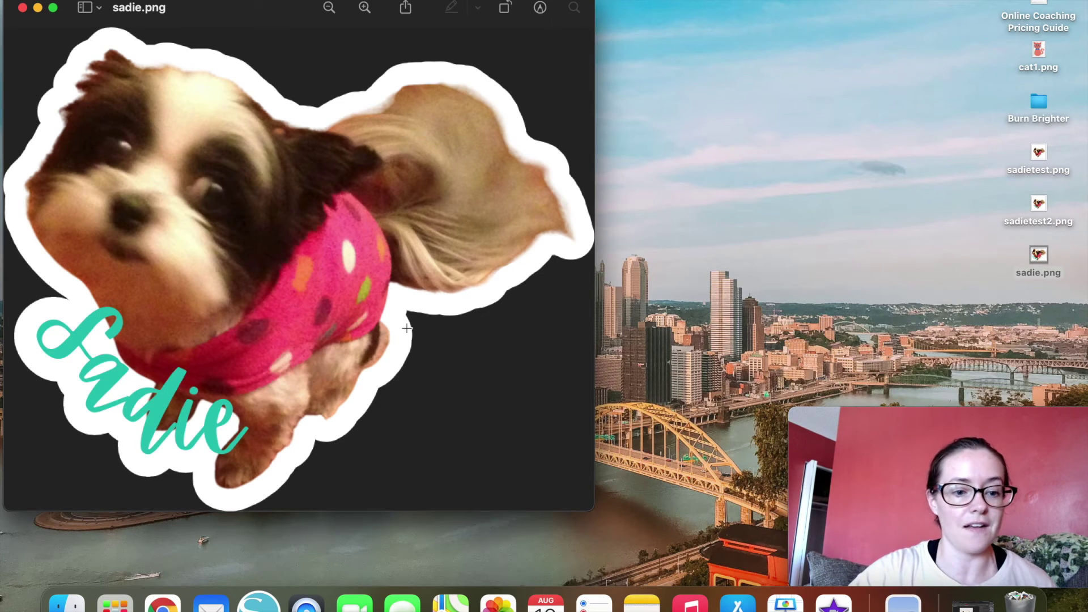
Step: Reopen sadie.png from the desktop to examine the finished sticker again, and close the preview
left_click(23, 8)
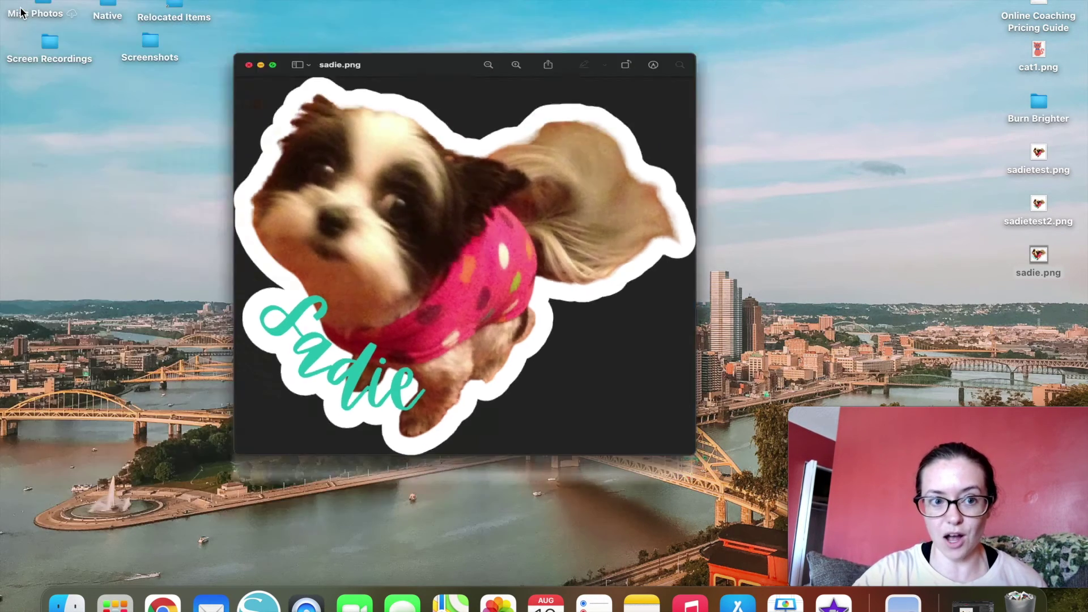
double_click(1029, 257)
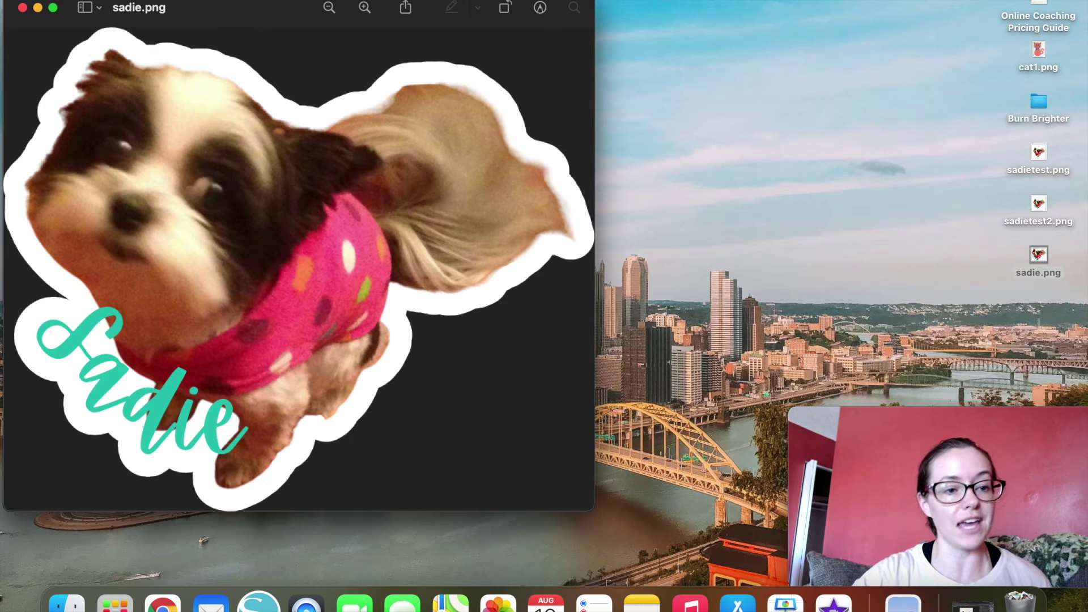
left_click(23, 8)
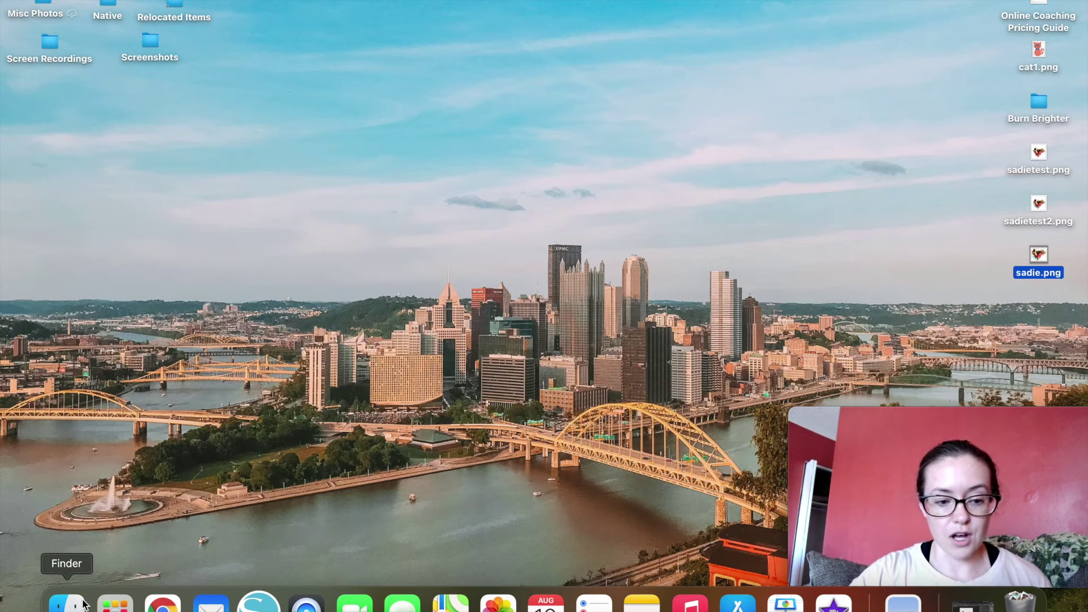
Step: Launch Cricut Design Space from the Mac's Applications folder and close the Finder window
left_click(66, 605)
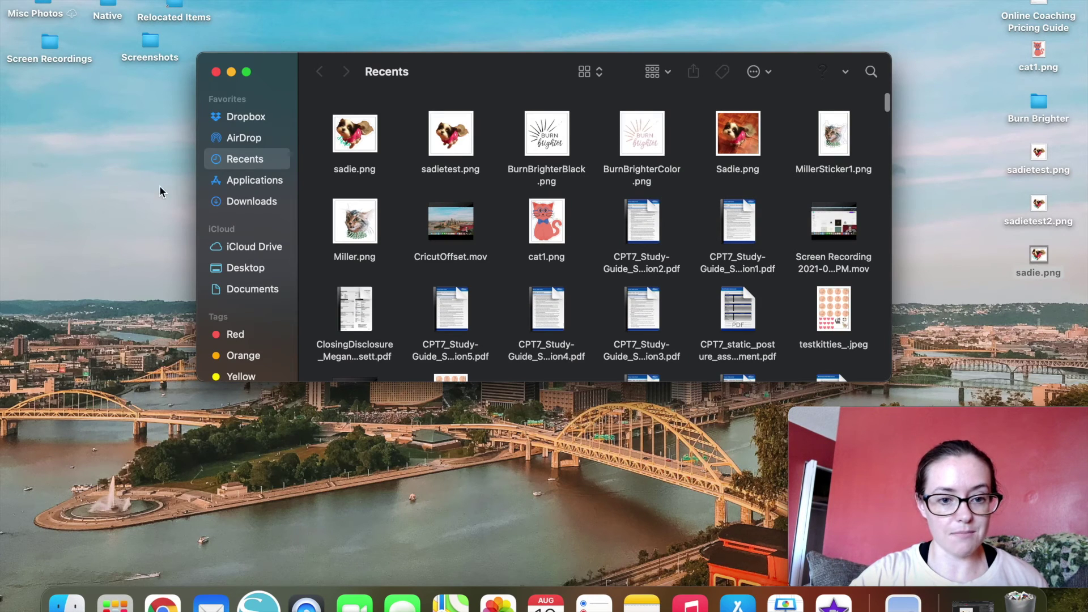
left_click(253, 182)
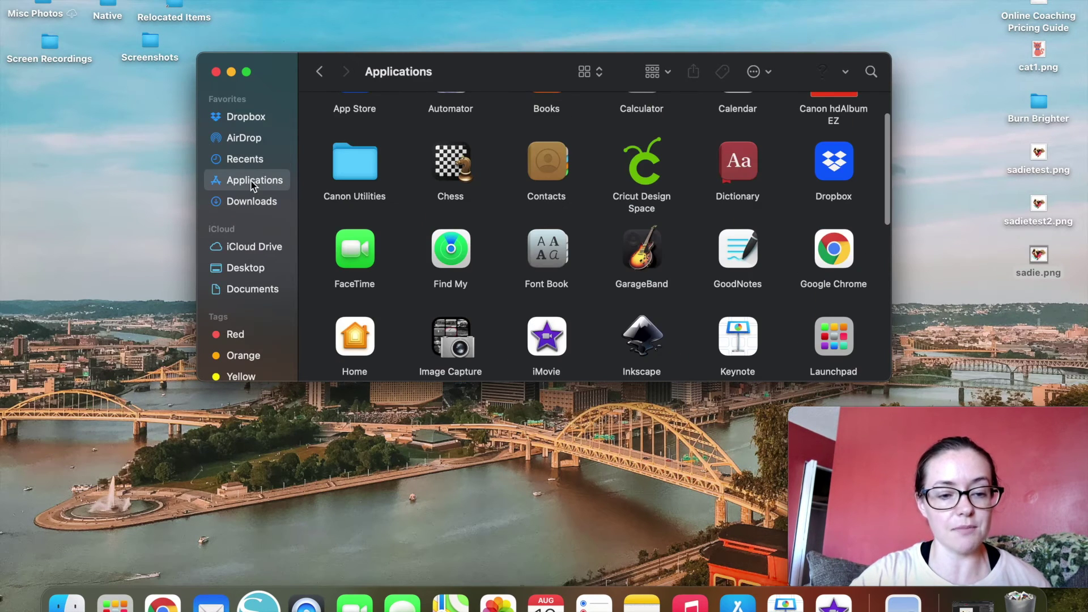
double_click(637, 169)
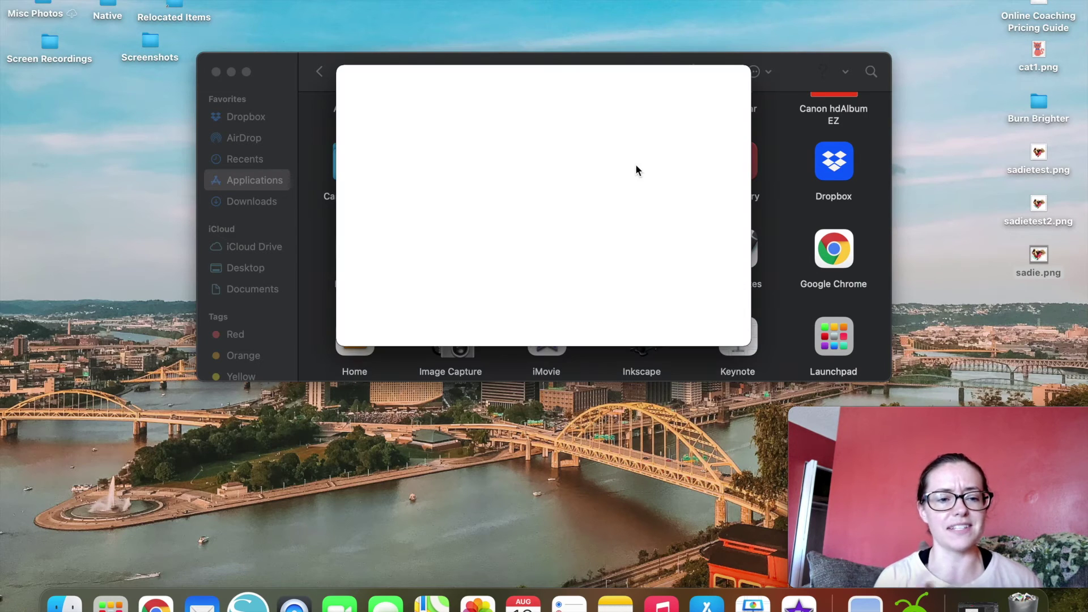
left_click(216, 72)
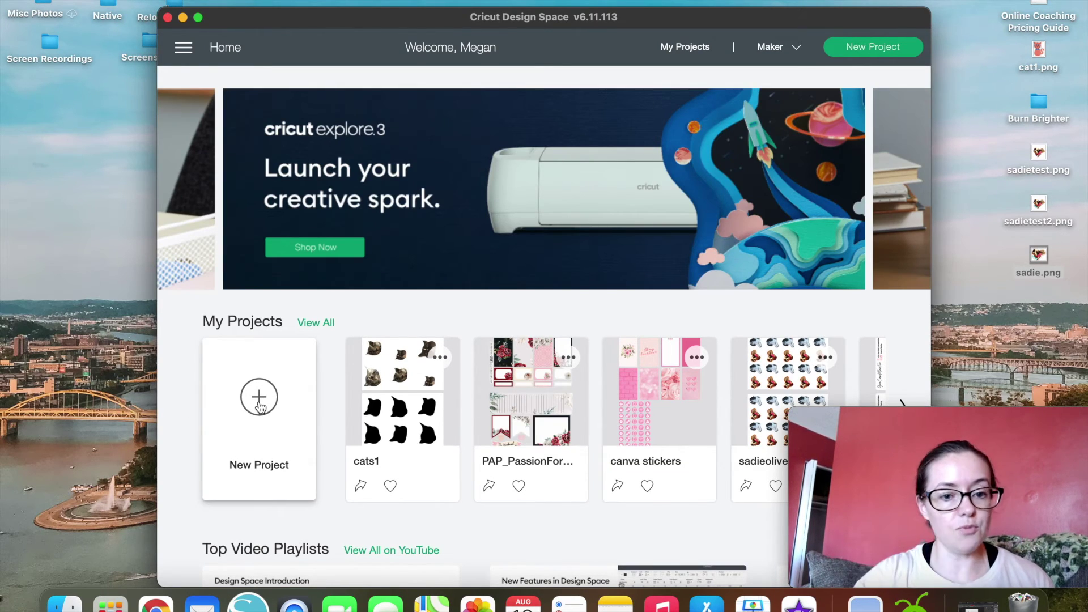
Step: Start a new Cricut project and open the image upload page
left_click(259, 403)
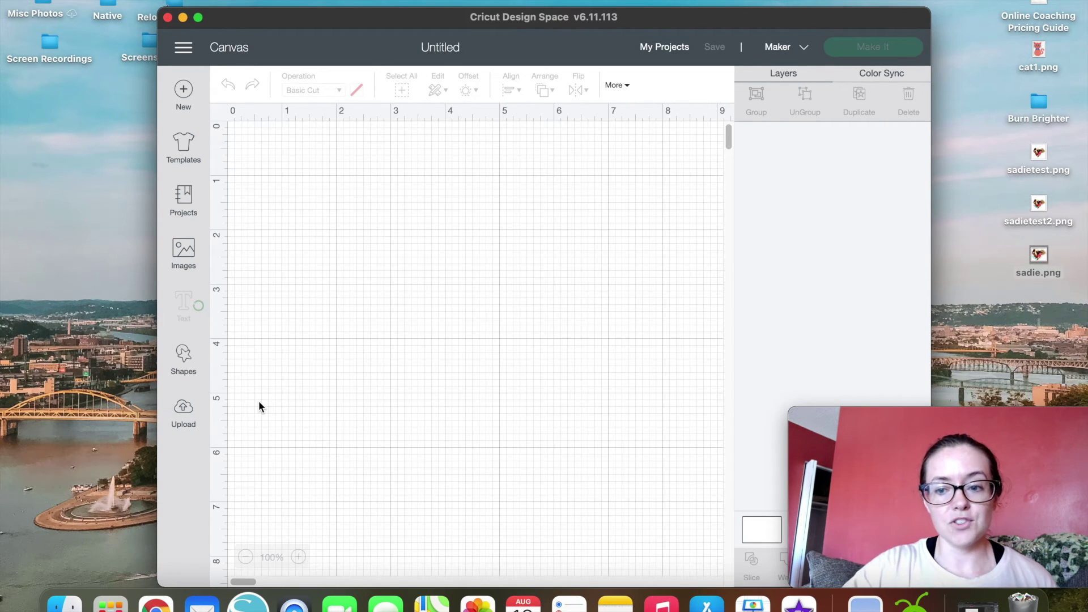
left_click(183, 414)
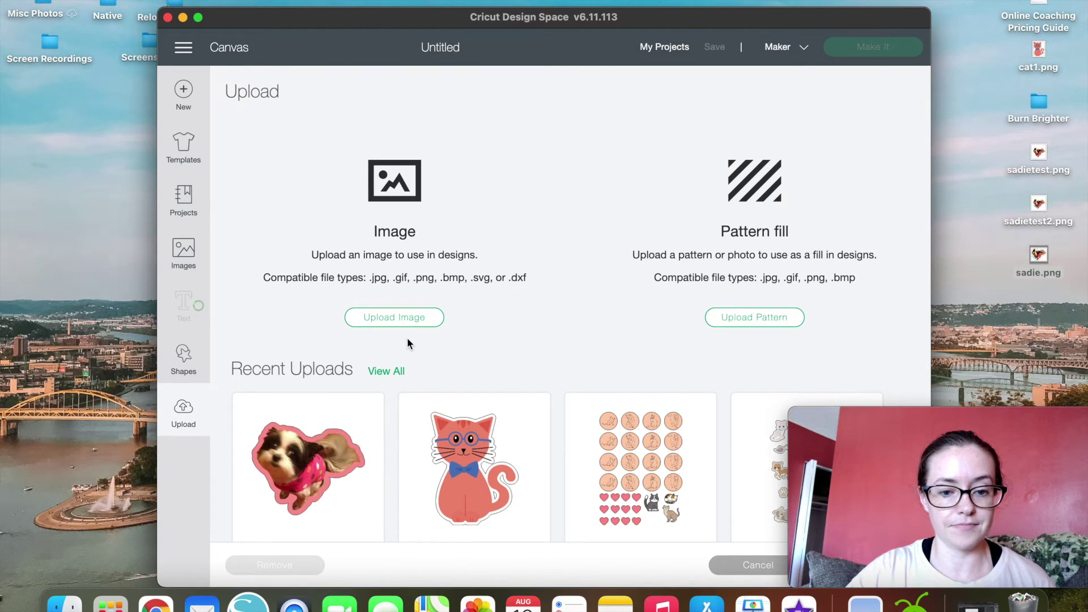
left_click(395, 323)
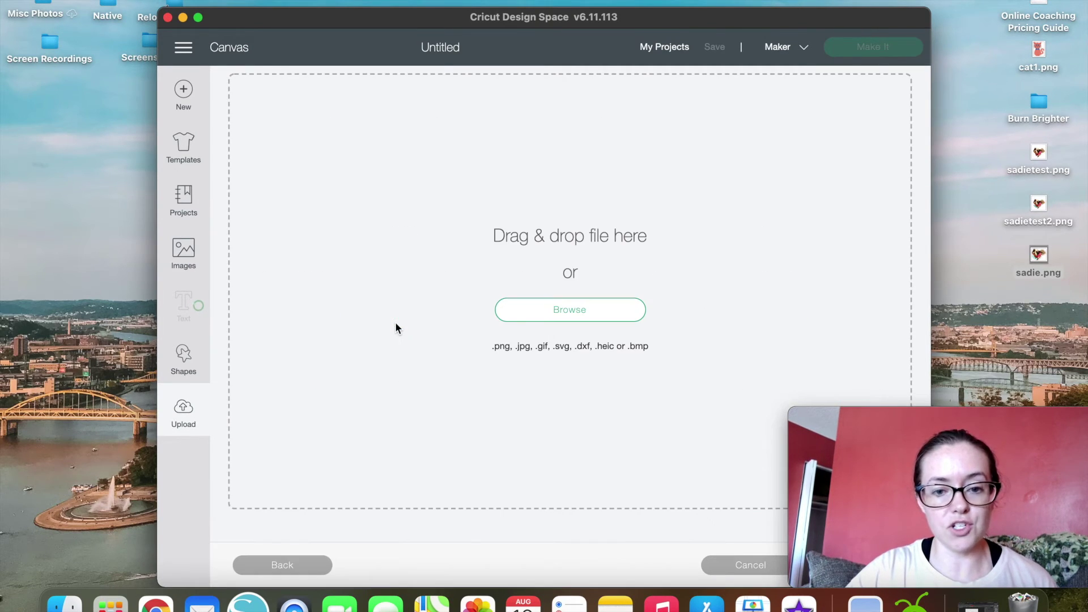
left_click(585, 311)
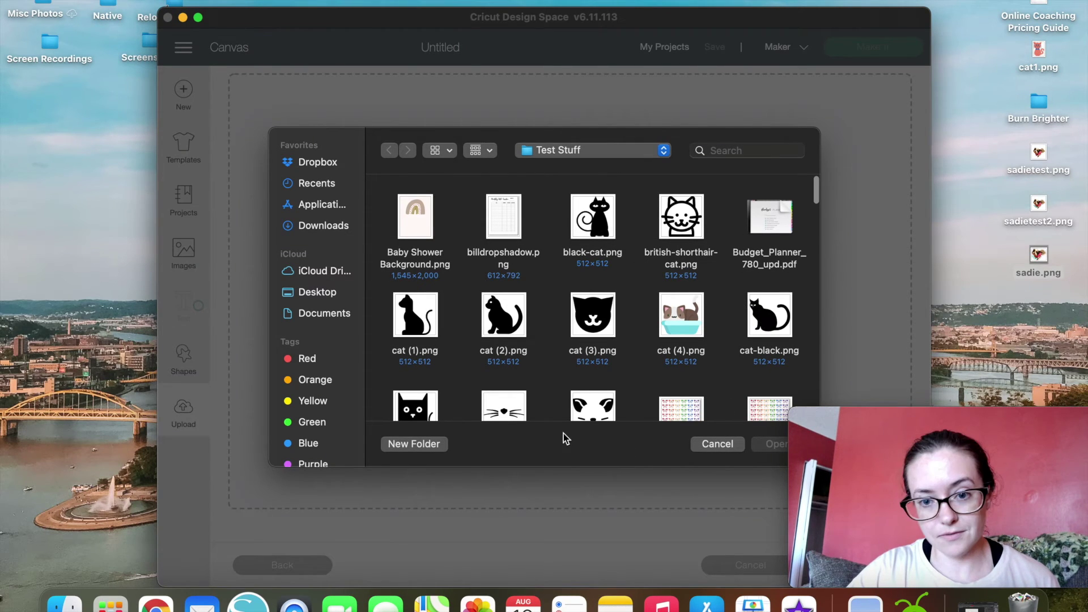
key("super+a")
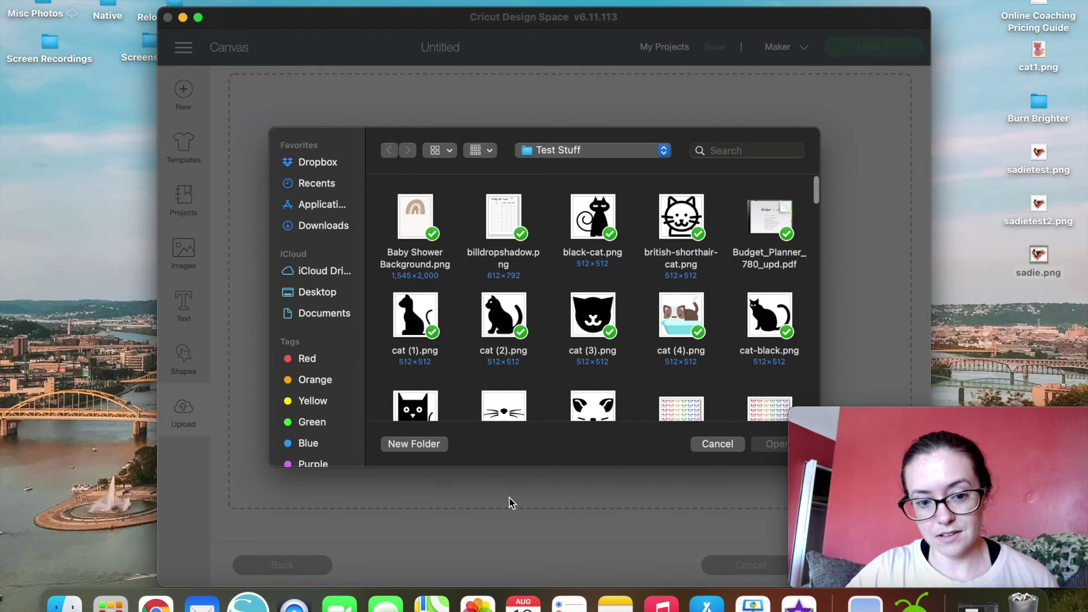
key("Escape")
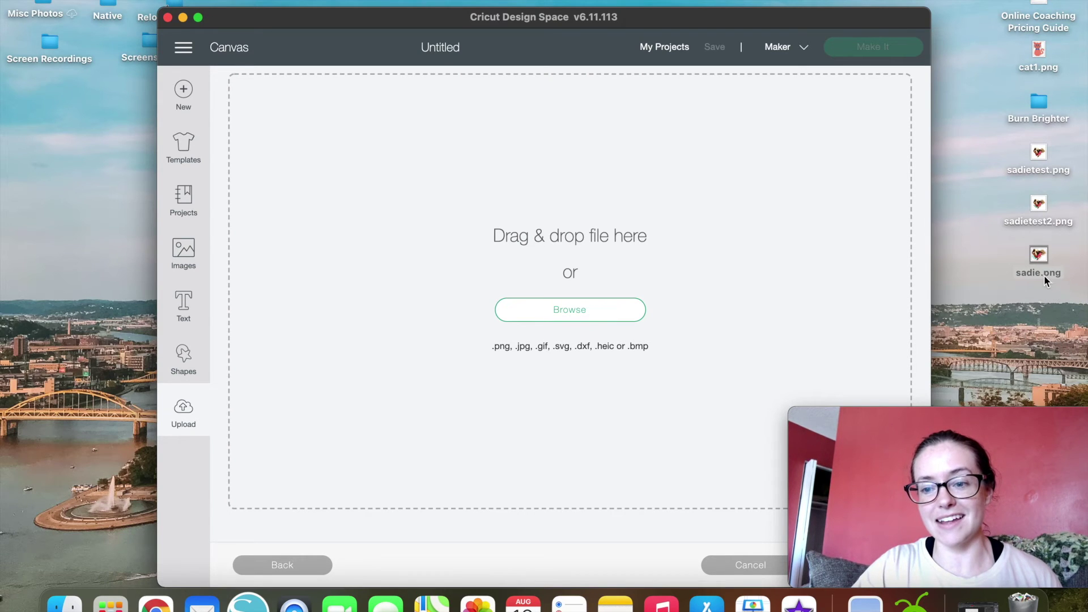
Step: Add sadie.png from the desktop as the upload image and set its image type to Complex
left_click_drag(1039, 274, 579, 328)
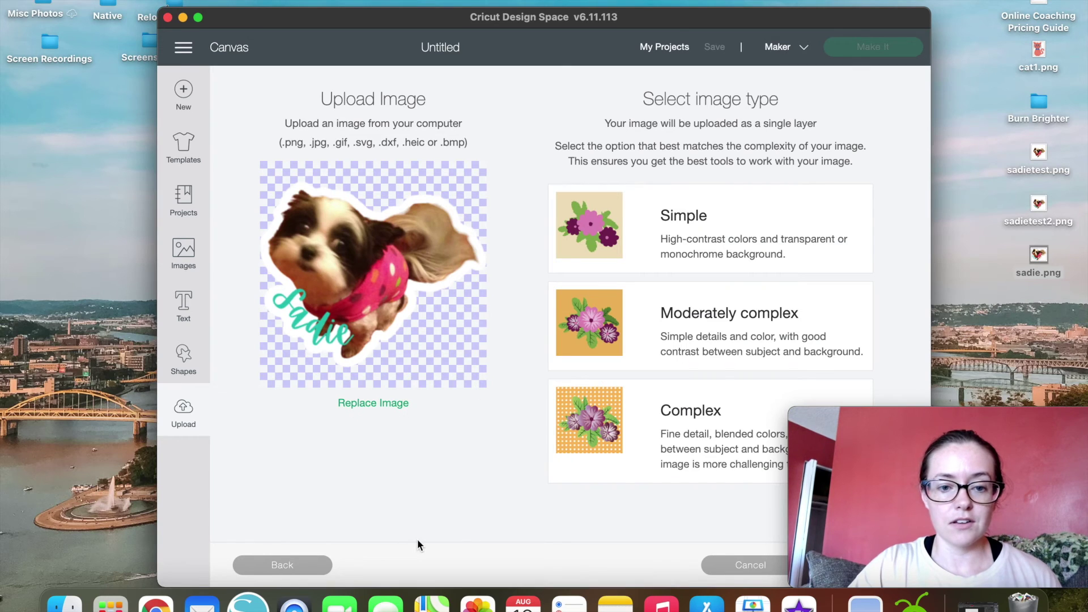
left_click(768, 436)
left_click(927, 417)
left_click_drag(928, 417, 138, 430)
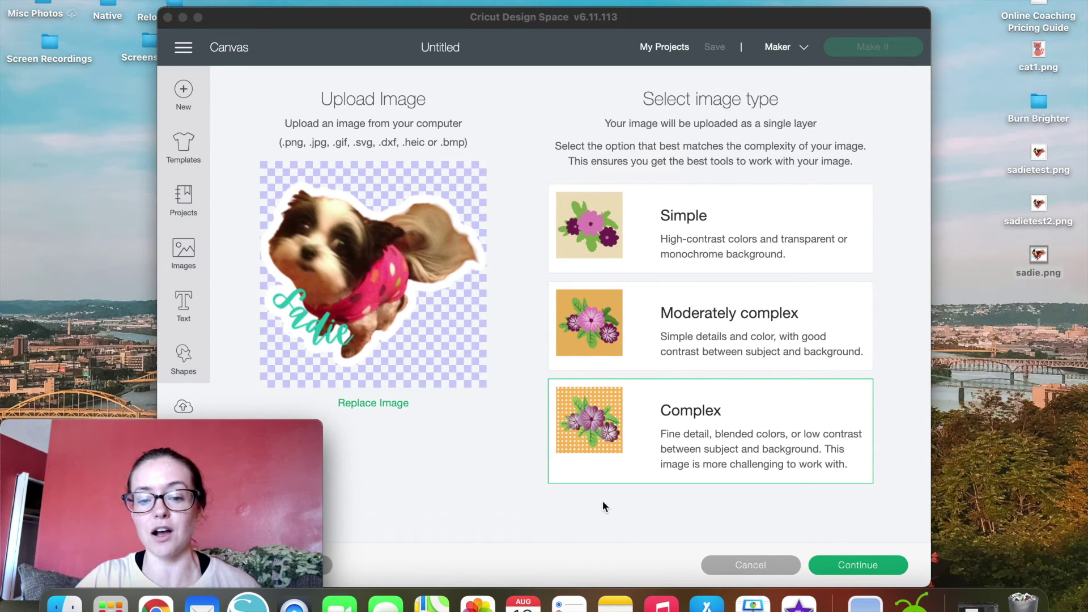
left_click(867, 561)
left_click(860, 565)
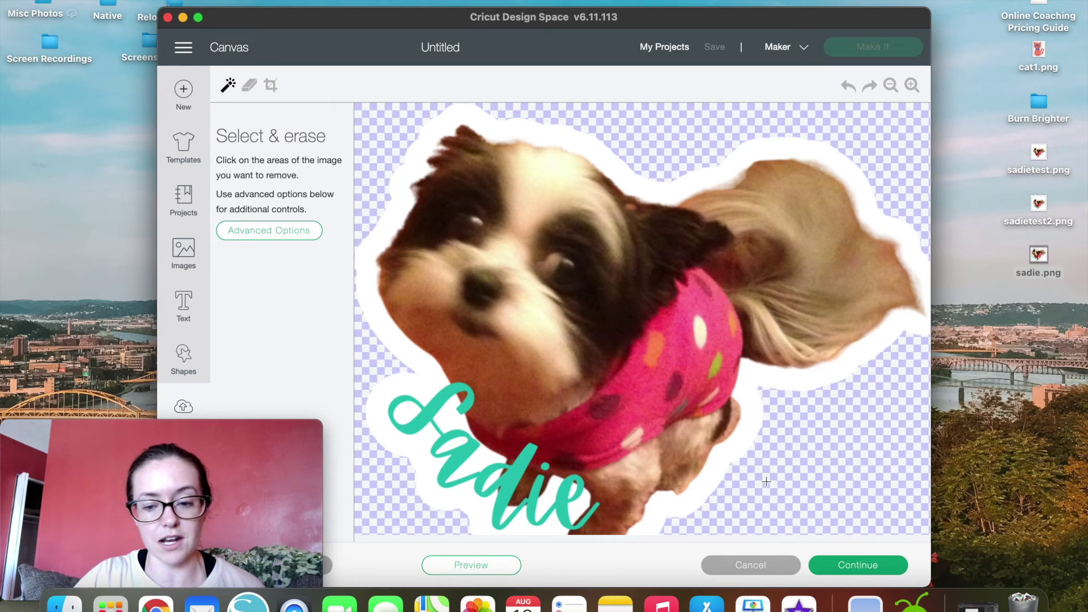
Step: Accept the sadie image without erasing anything and upload it as a Print Then Cut image
left_click(857, 566)
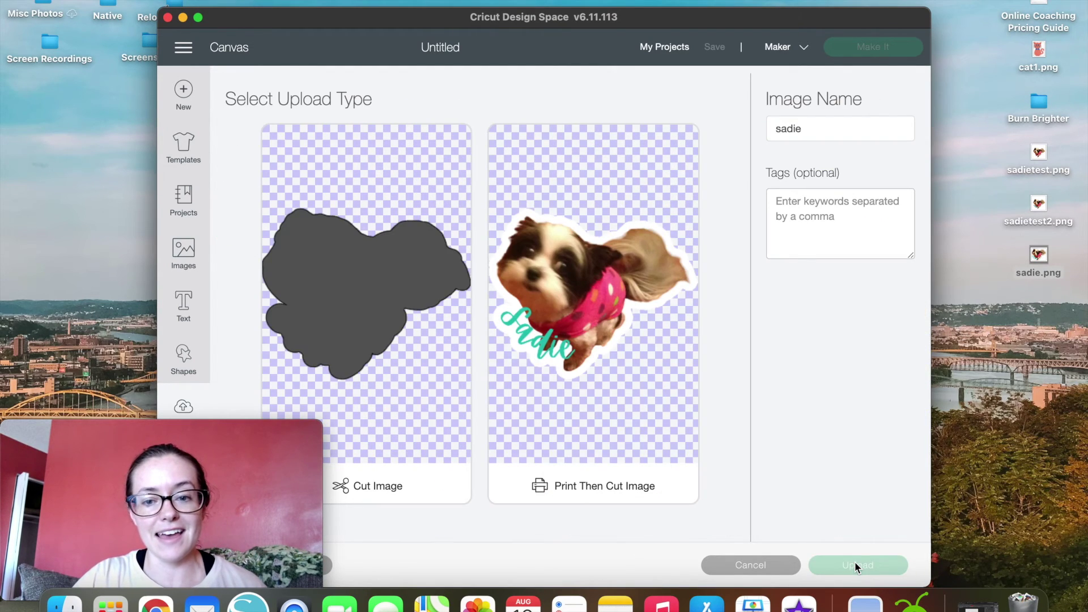
left_click(606, 347)
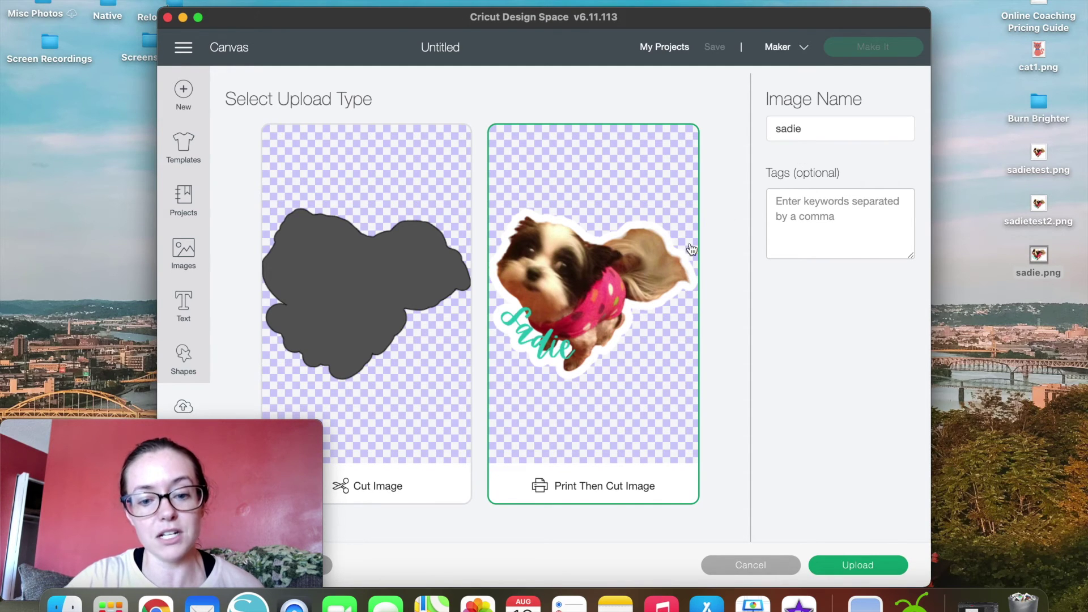
left_click(852, 569)
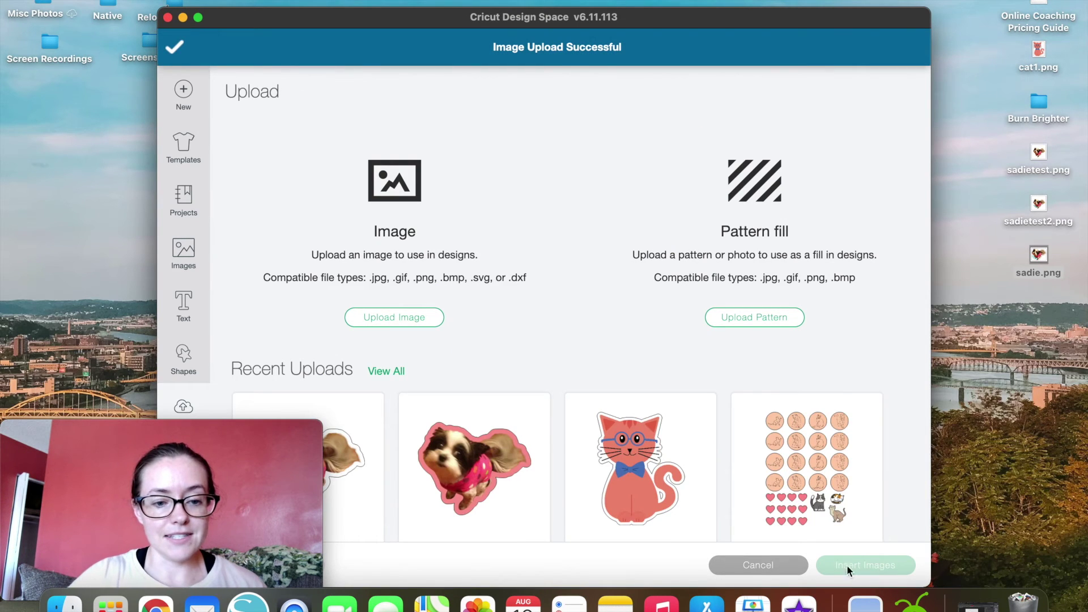
Step: Insert the newly uploaded Sadie sticker from the recent uploads onto the canvas
left_click_drag(285, 430, 228, 431)
left_click(306, 365)
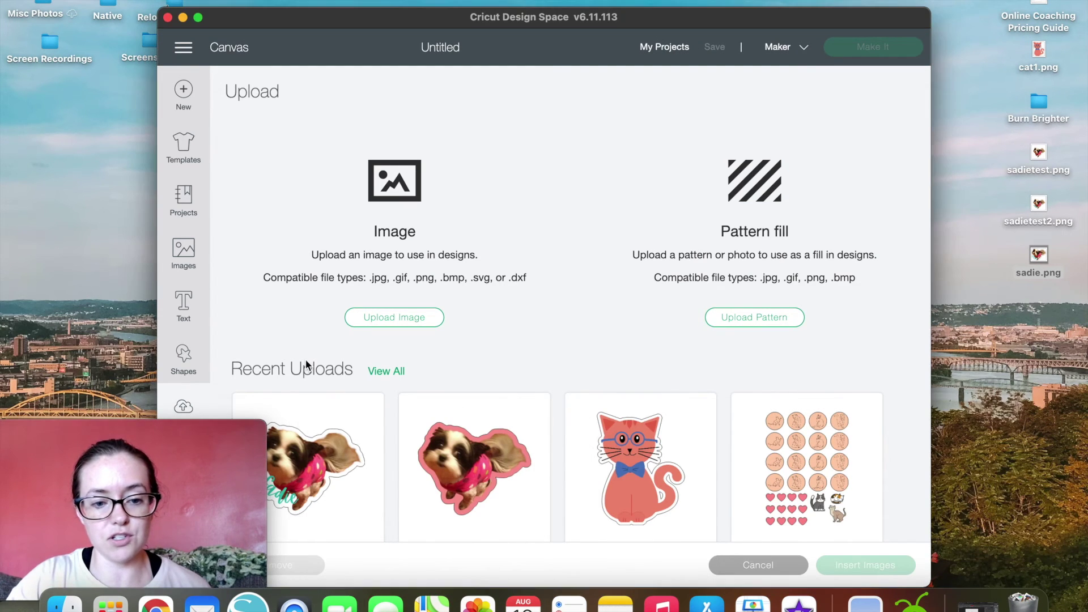
scroll(306, 365, "down", 3)
left_click(305, 359)
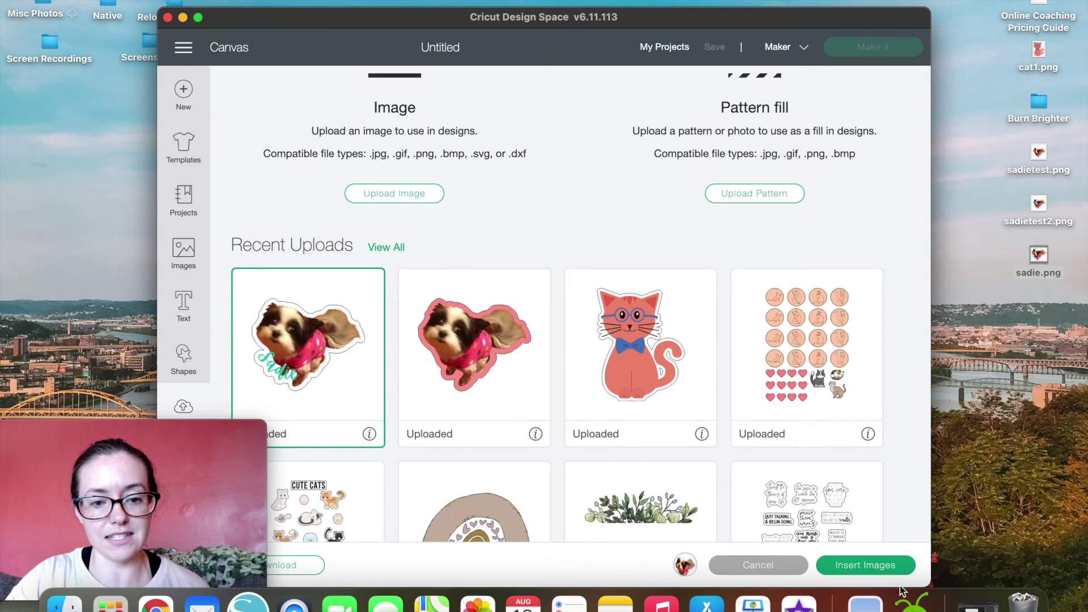
left_click(867, 566)
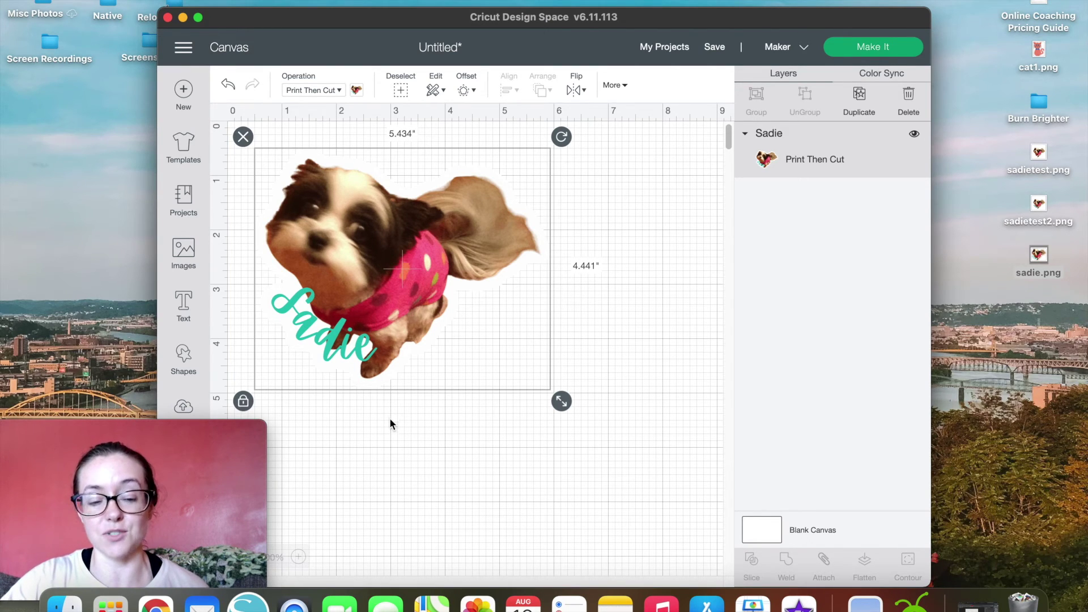
Step: Change the blank canvas color to light gray so the sticker's white outline stands out
left_click(484, 488)
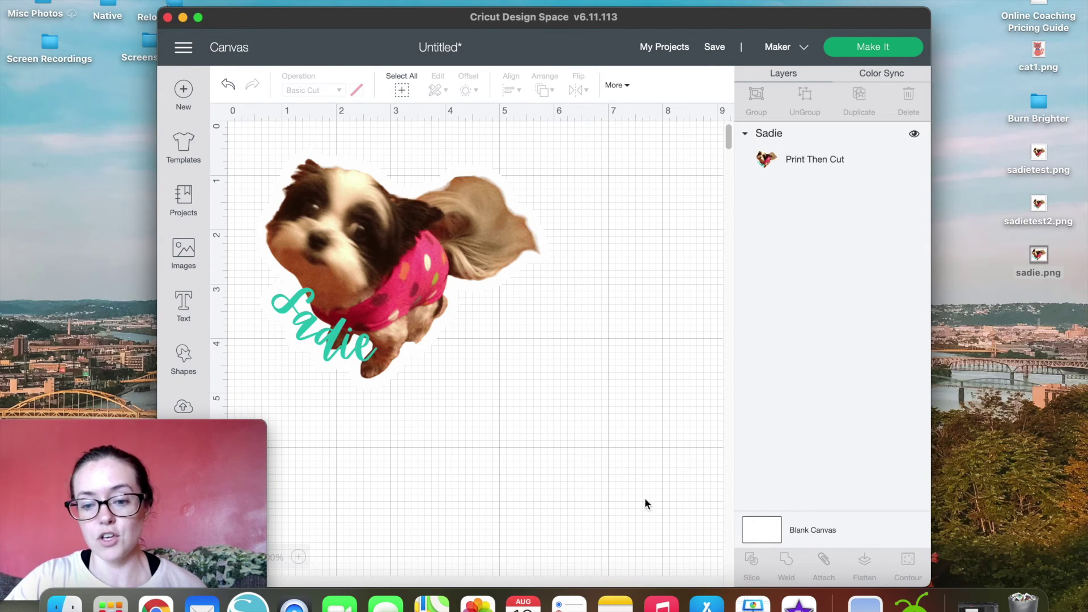
left_click(764, 533)
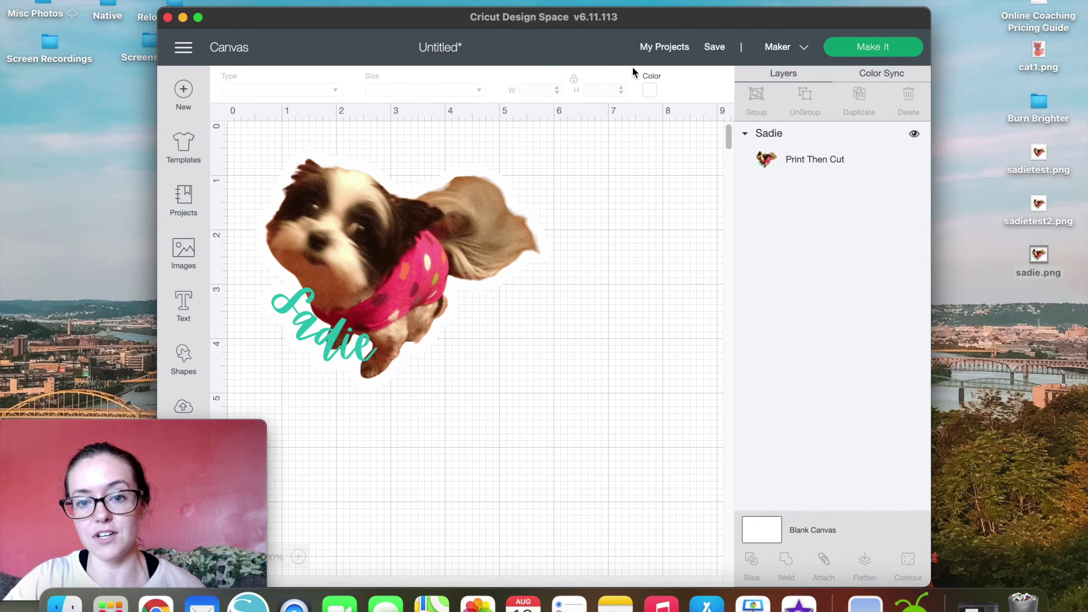
left_click(650, 93)
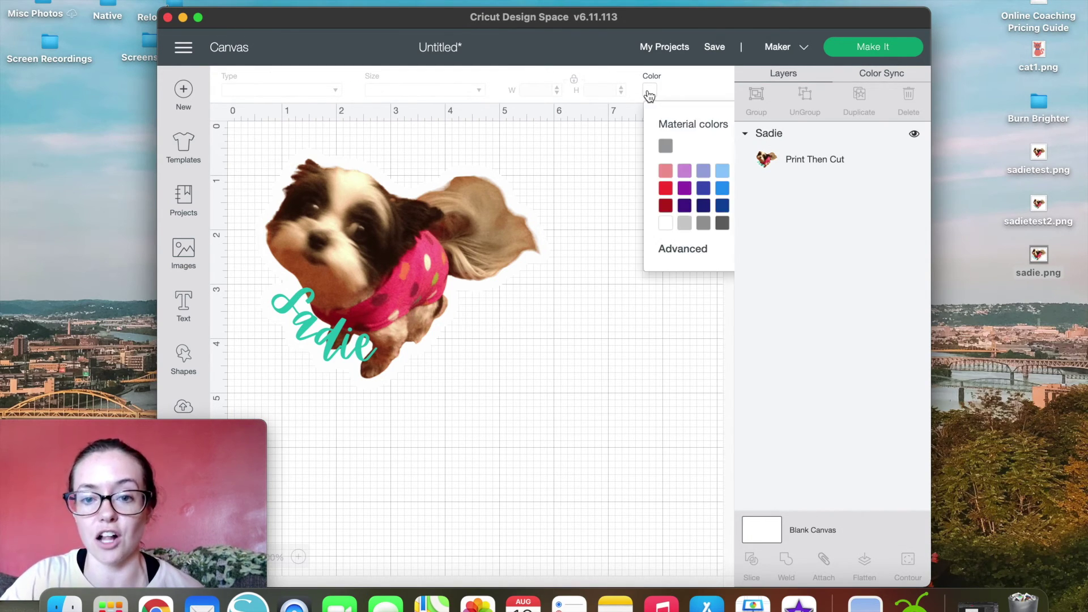
left_click(684, 224)
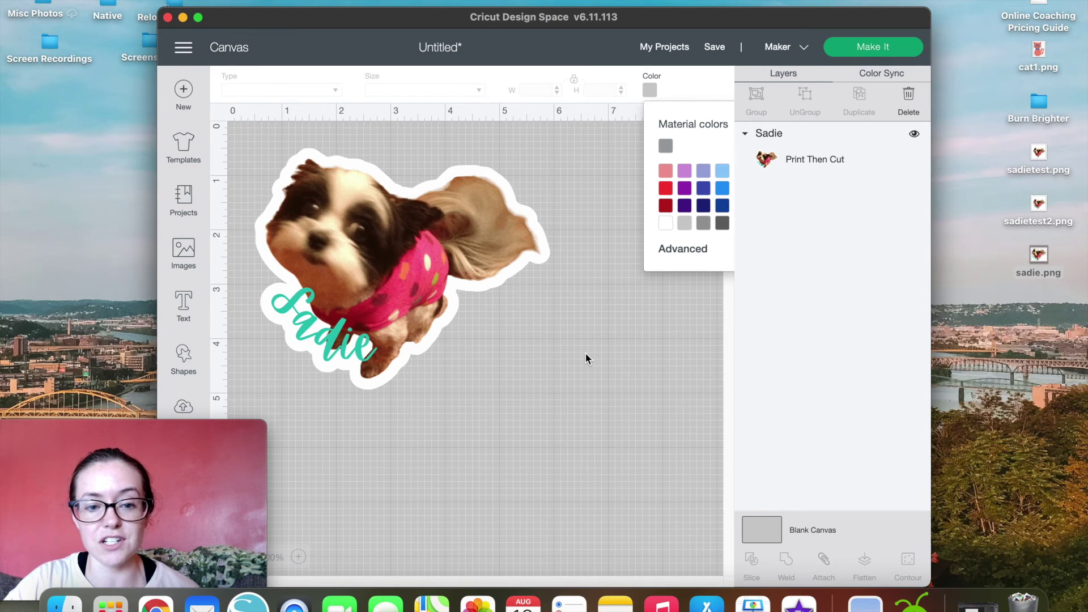
Step: Try enlarging the Sadie sticker, shrink it to about 3.93 in high, and move it to the canvas's upper-left corner
left_click(399, 238)
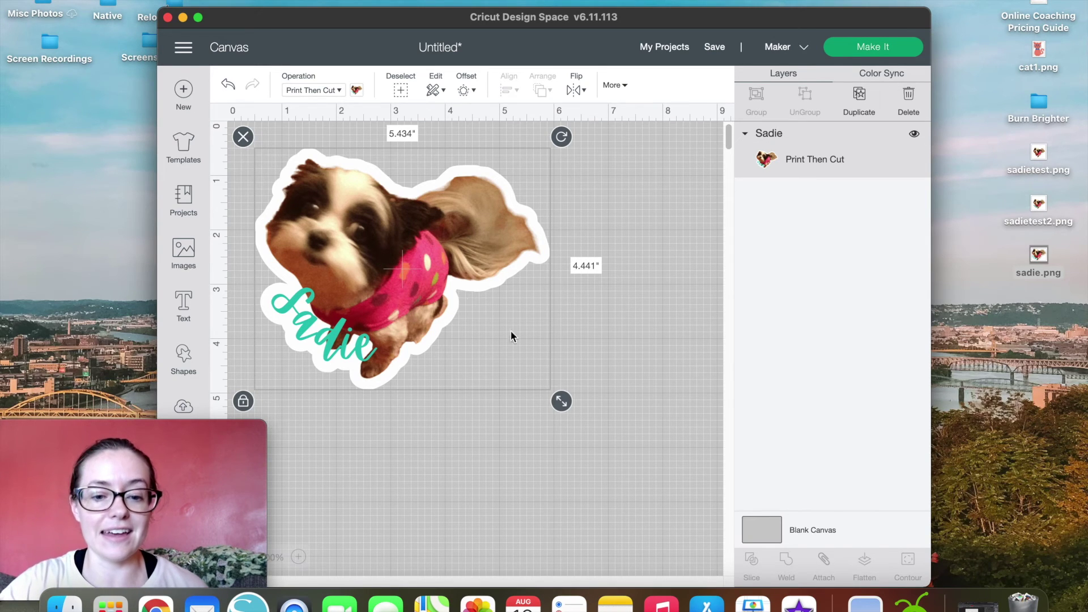
left_click_drag(586, 395, 648, 447)
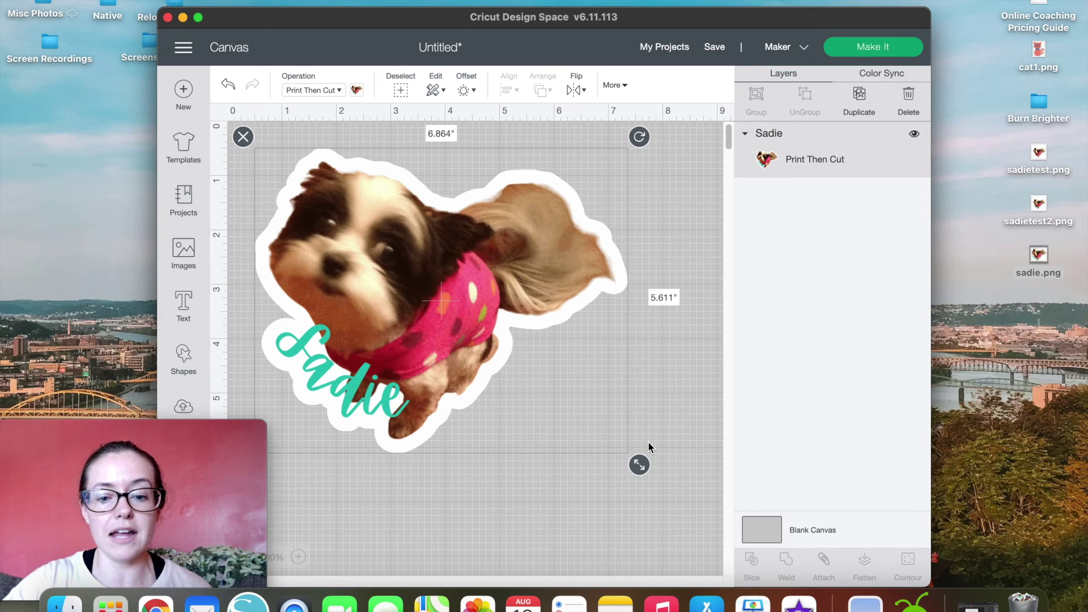
left_click_drag(640, 461, 527, 335)
left_click_drag(407, 255, 382, 225)
left_click(403, 361)
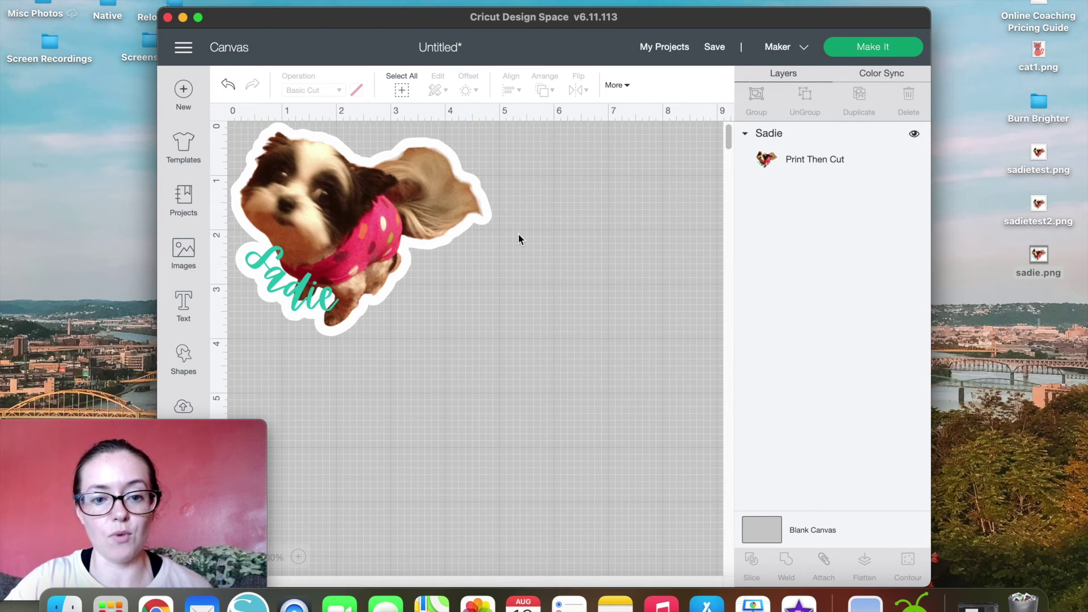
left_click(355, 221)
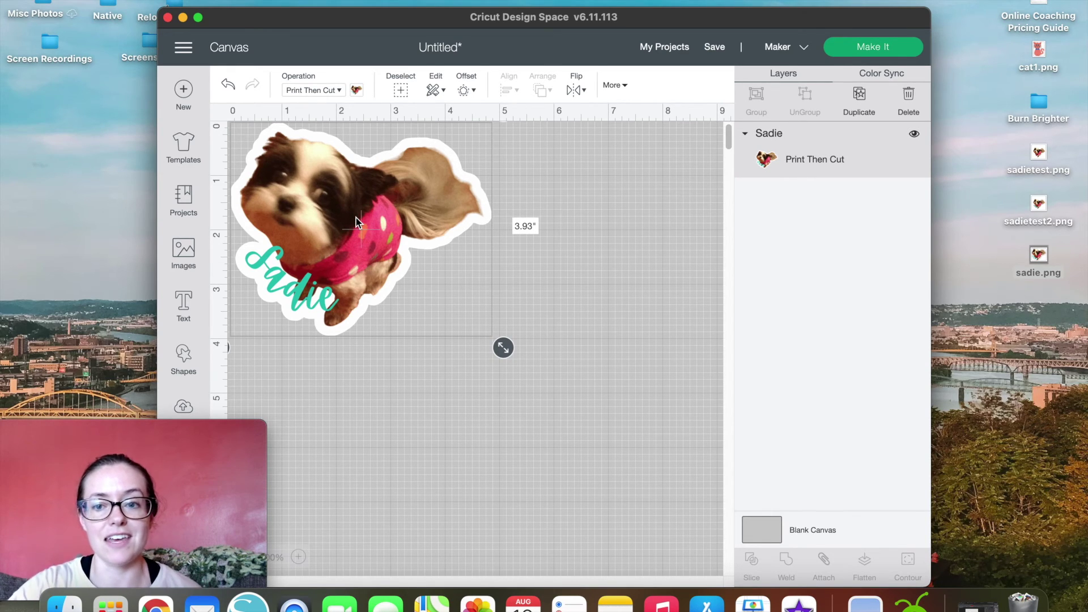
Step: Prepare one copy of the sticker on the 8.5 x 11 in Letter mat and continue to the Print Then Cut print stage
left_click(850, 47)
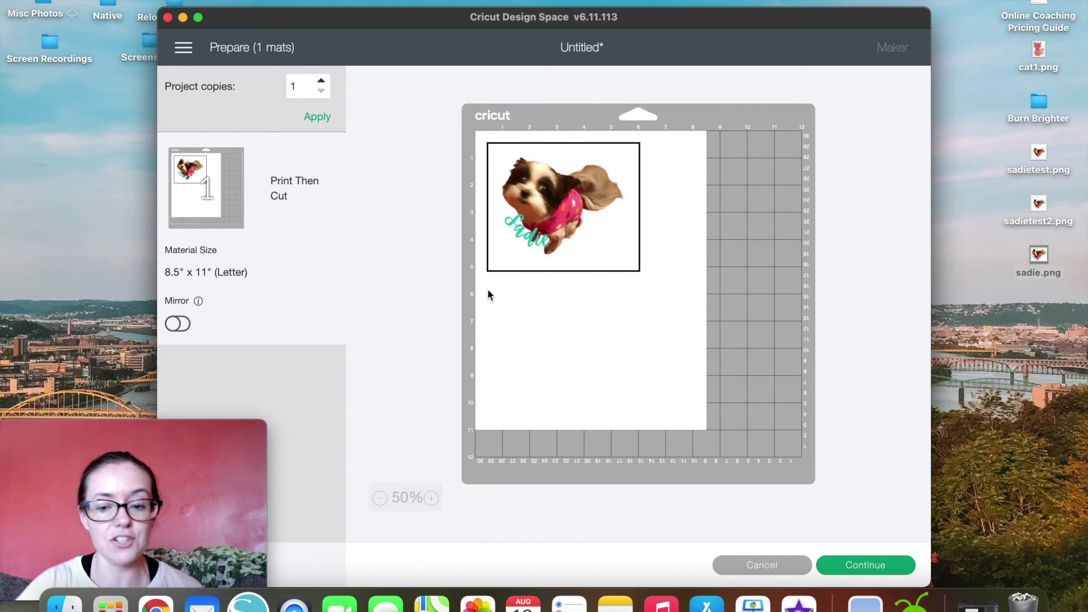
left_click(852, 571)
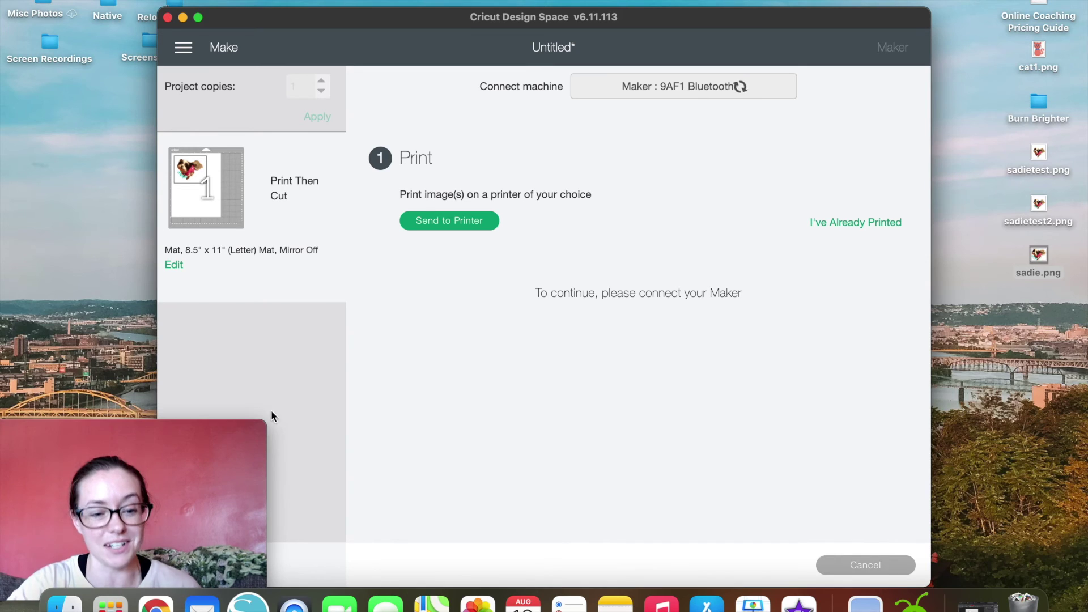
mouse_move(233, 428)
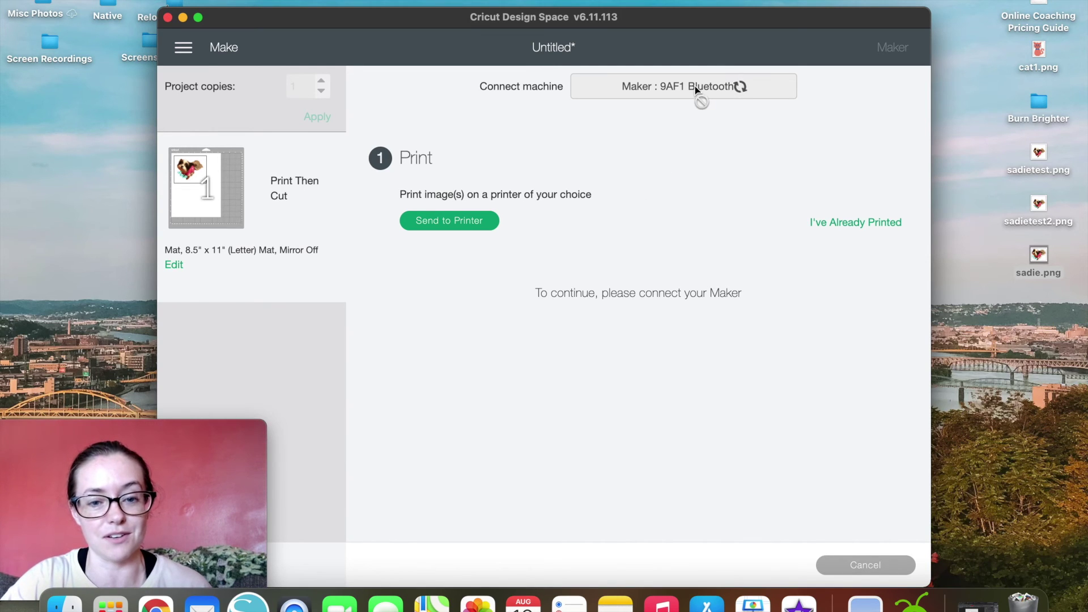
left_click_drag(170, 429, 880, 331)
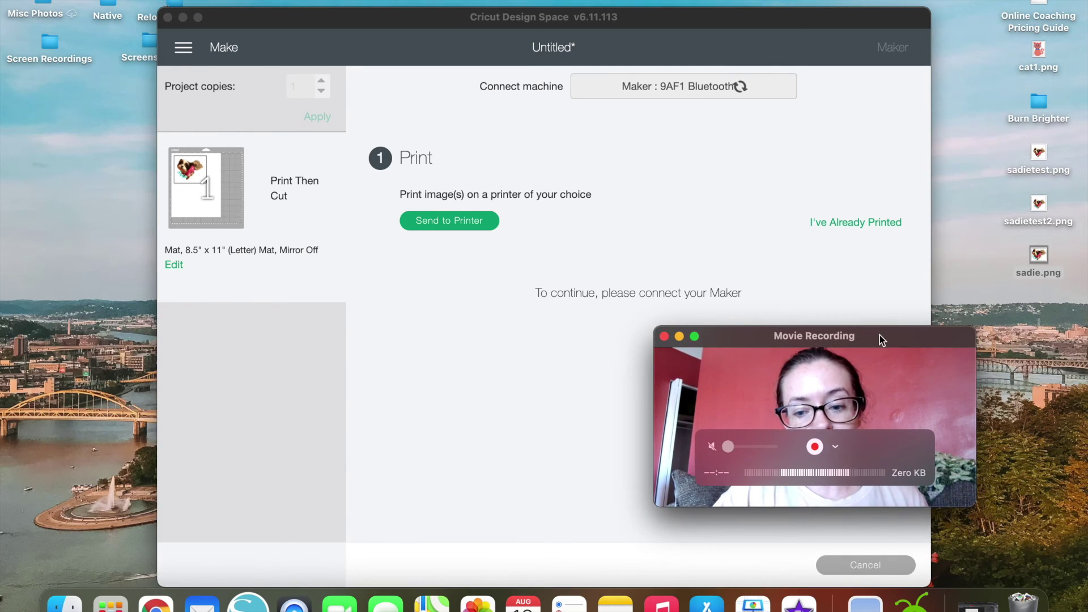
left_click(863, 565)
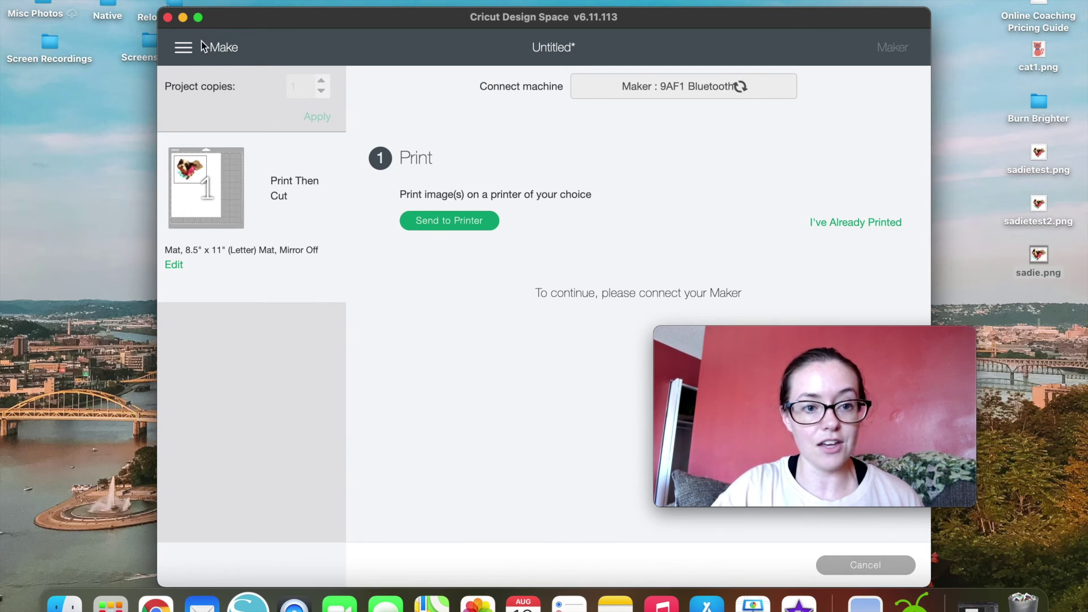
Step: Quit Cricut Design Space, open Silhouette Studio, and dismiss its list of recovered documents
left_click(169, 17)
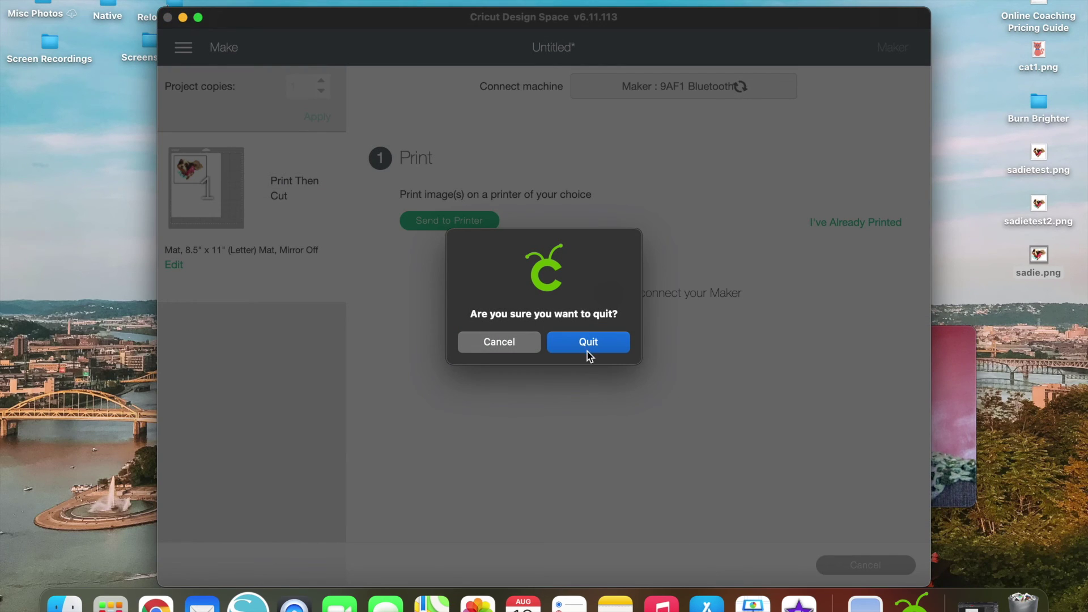
left_click(587, 350)
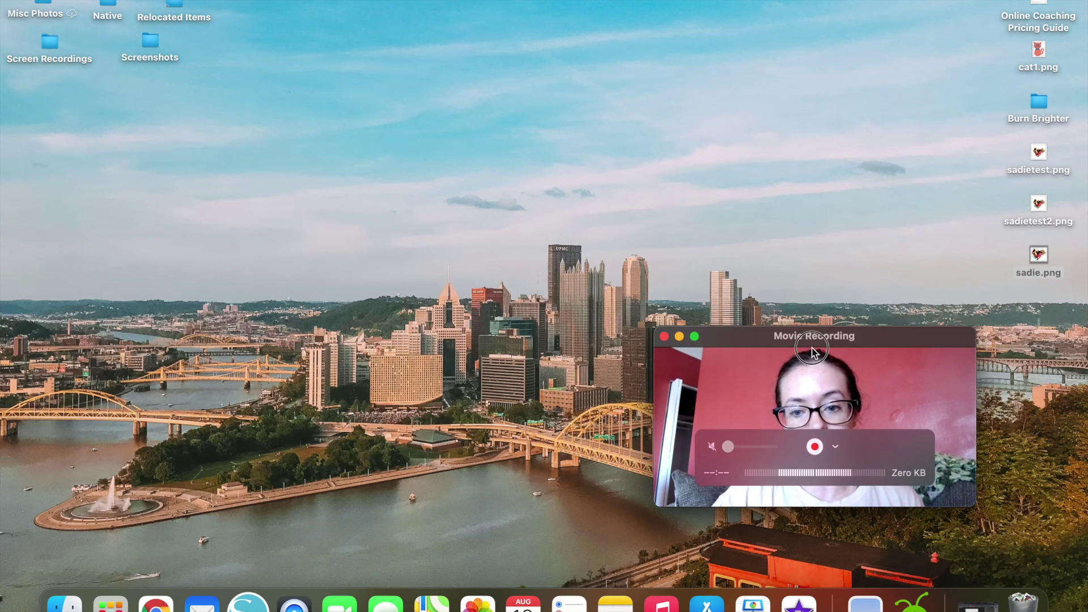
left_click_drag(814, 349, 924, 461)
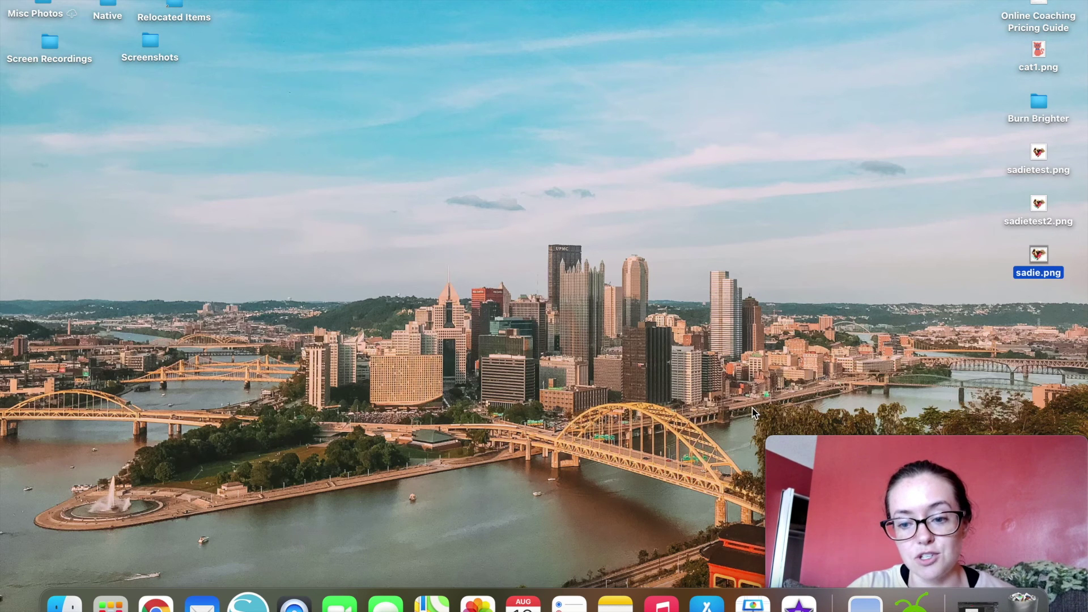
left_click(249, 606)
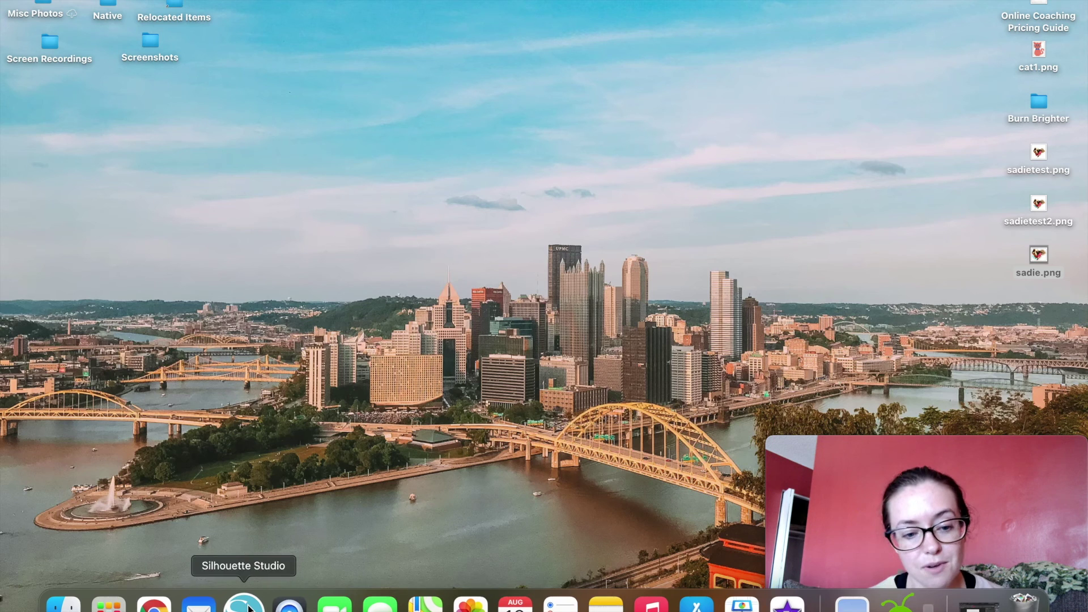
left_click(249, 607)
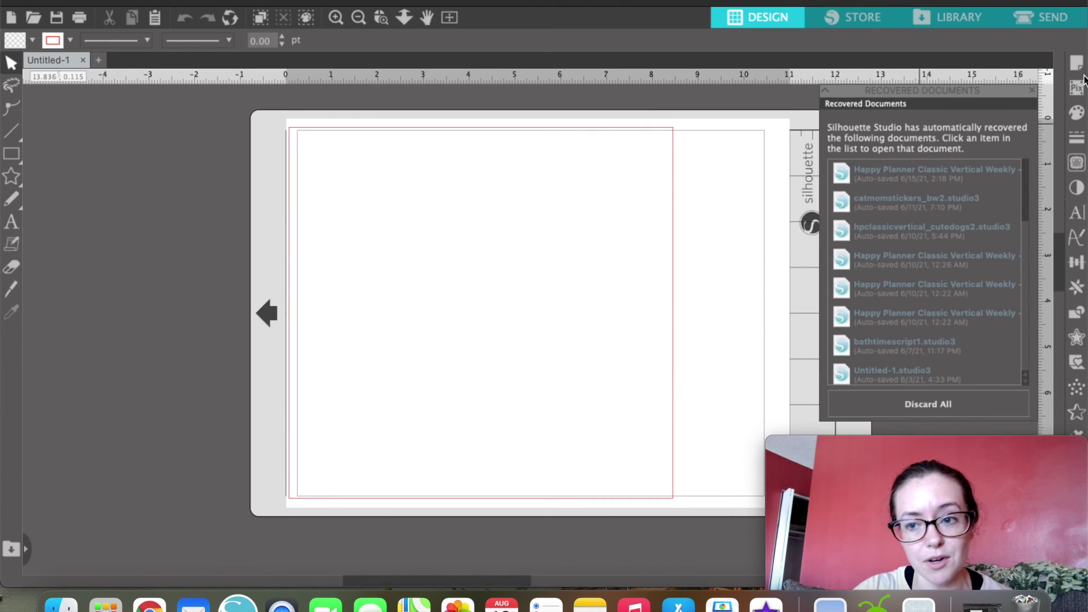
left_click(1033, 92)
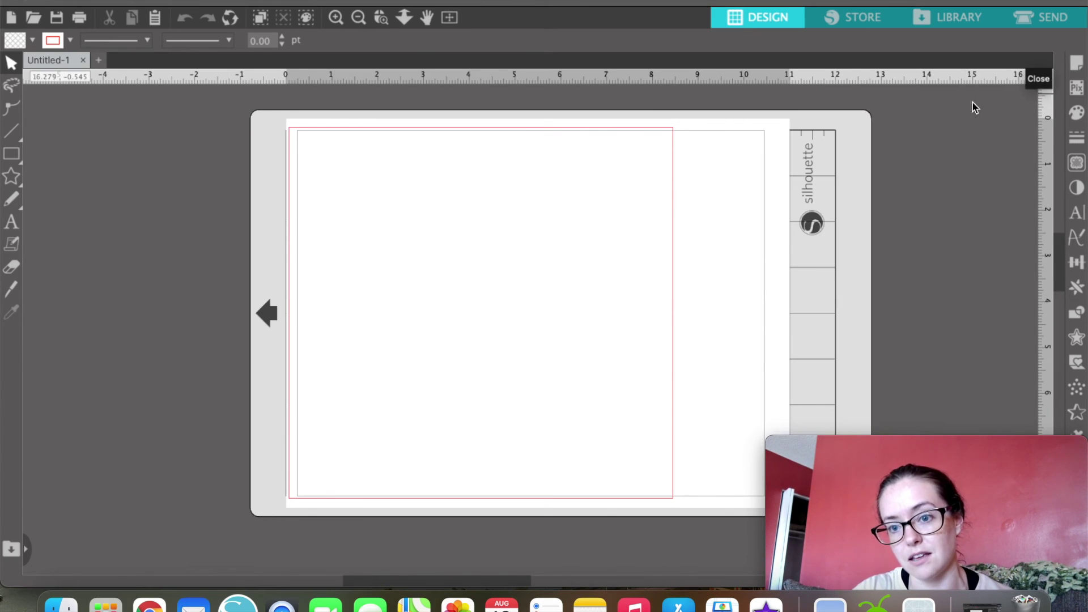
Step: Turn on registration marks in the page setup for the Letter-size document
left_click(1077, 61)
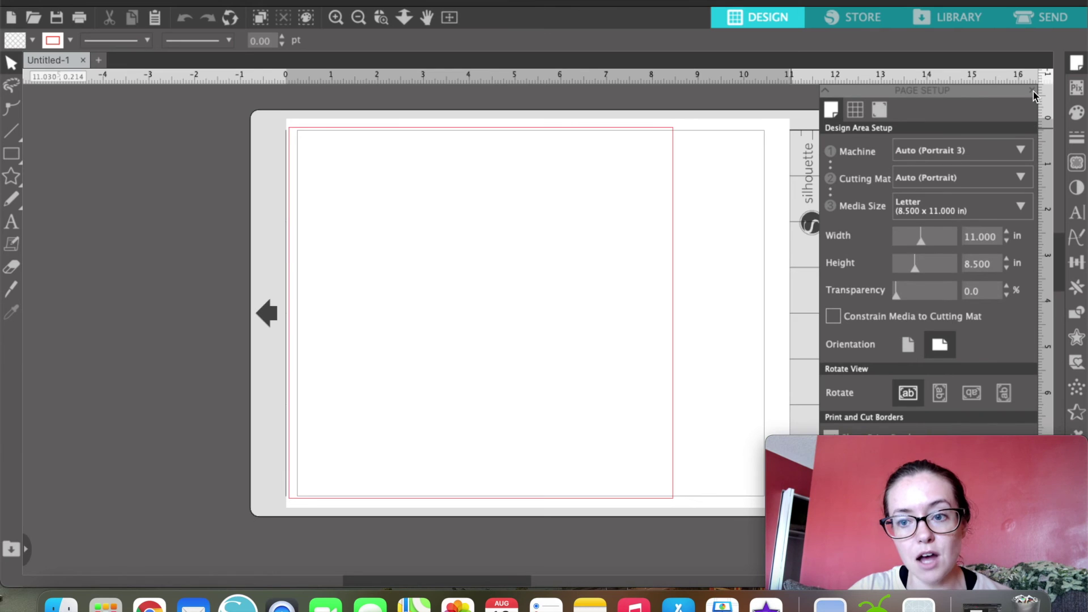
left_click(1033, 91)
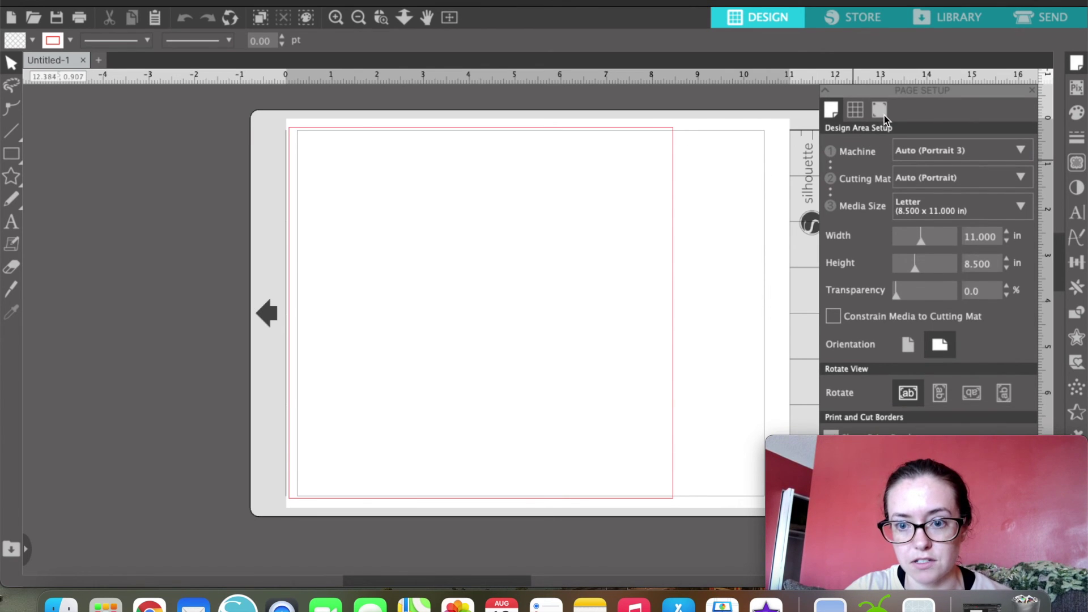
left_click(884, 115)
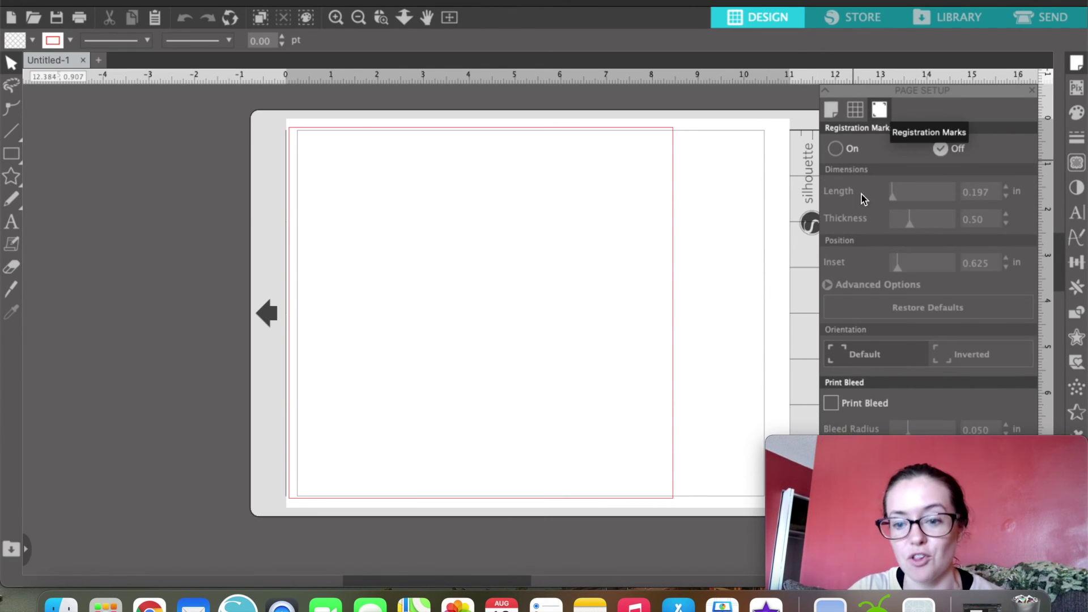
left_click(836, 149)
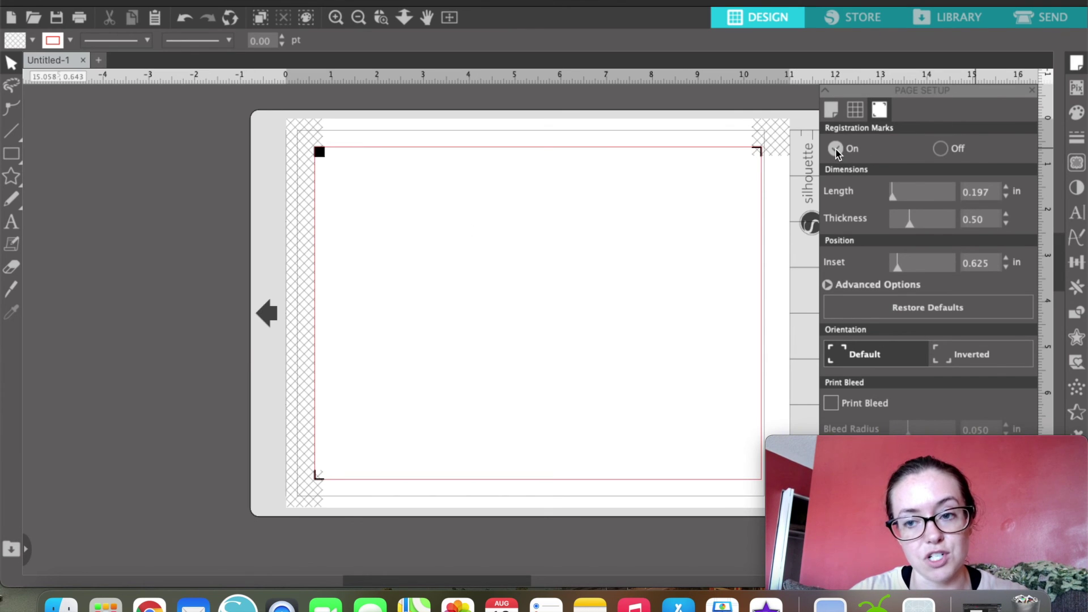
left_click(1031, 93)
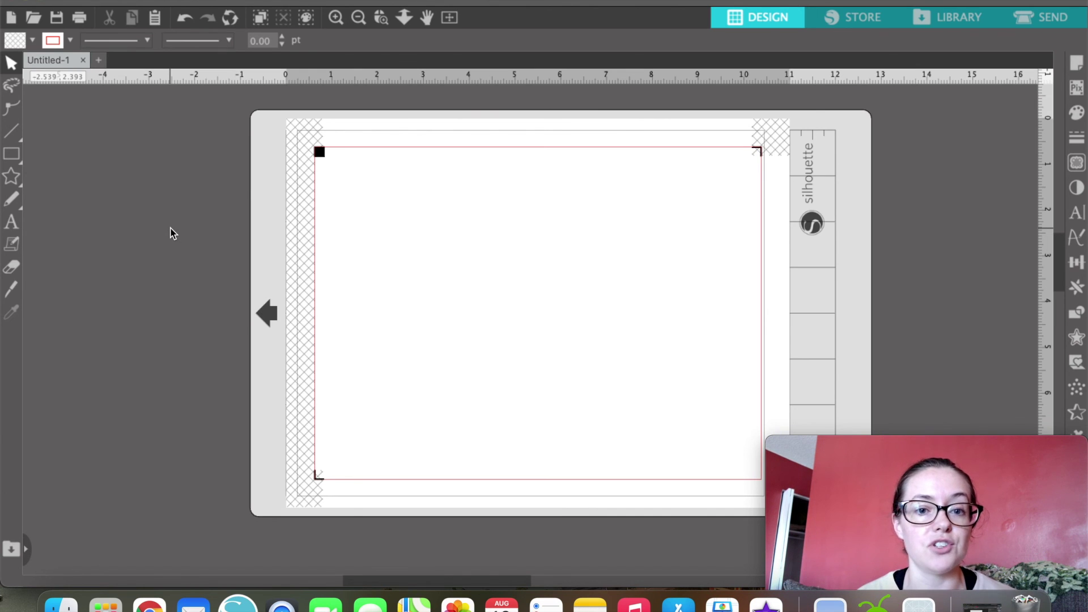
Step: Merge sadie.png from the Desktop folder into the open document
left_click(149, 1)
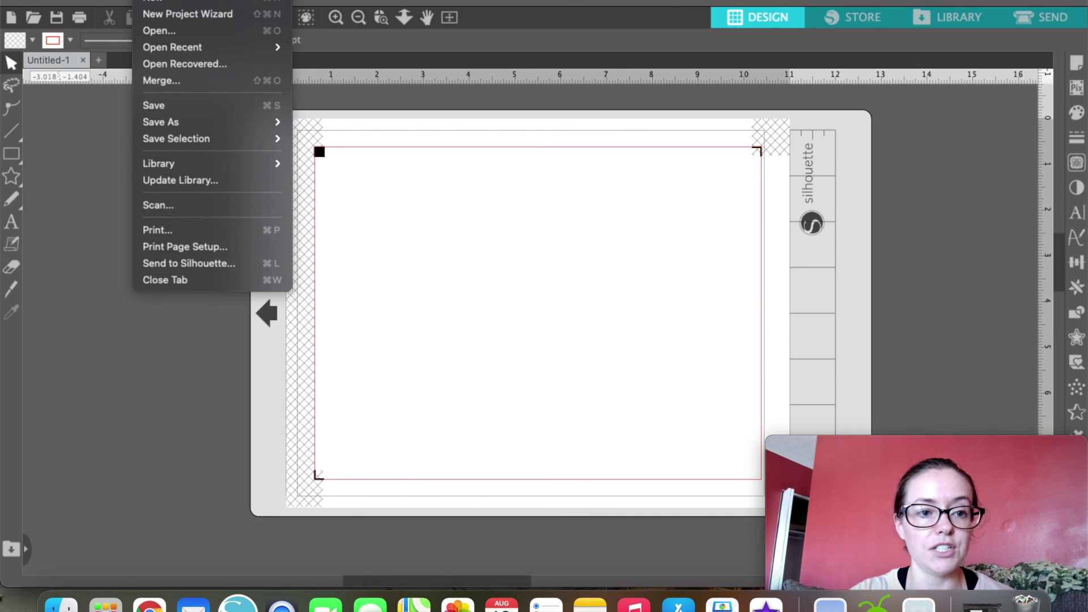
left_click(188, 83)
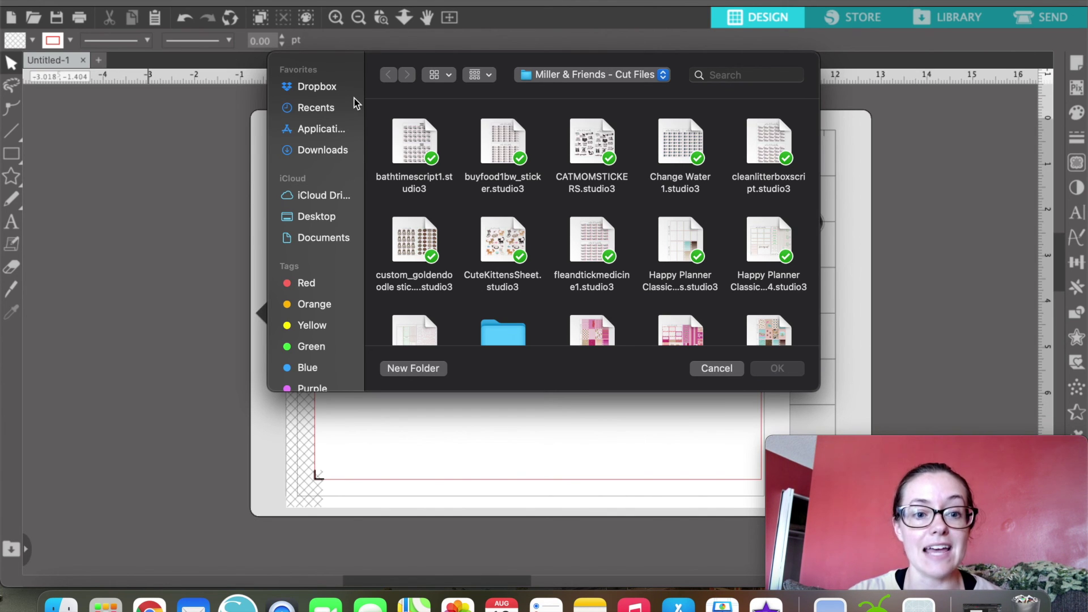
left_click(334, 216)
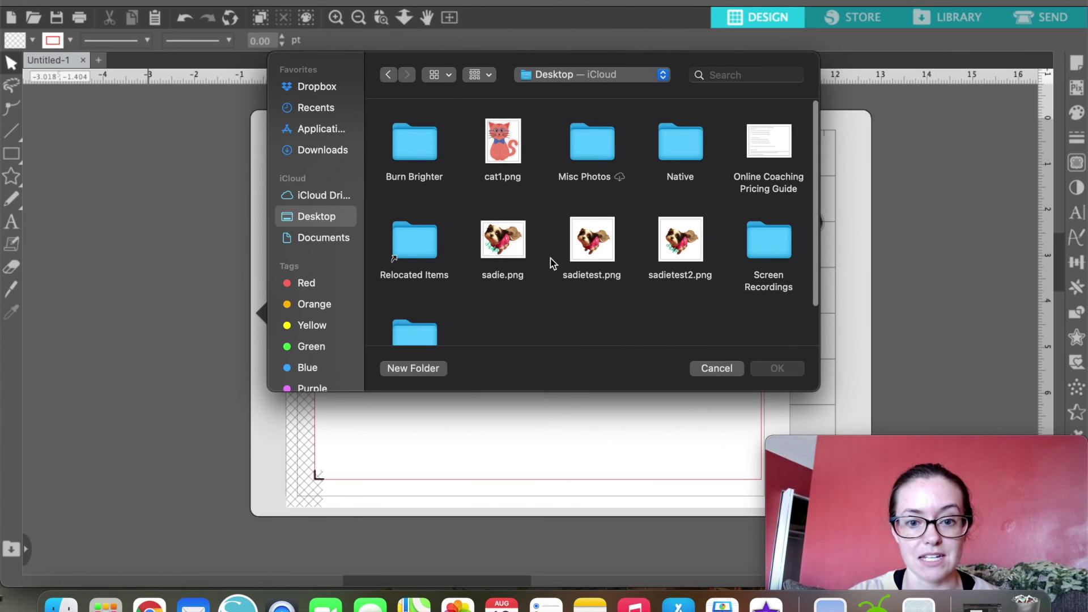
scroll(550, 258, "down", 2)
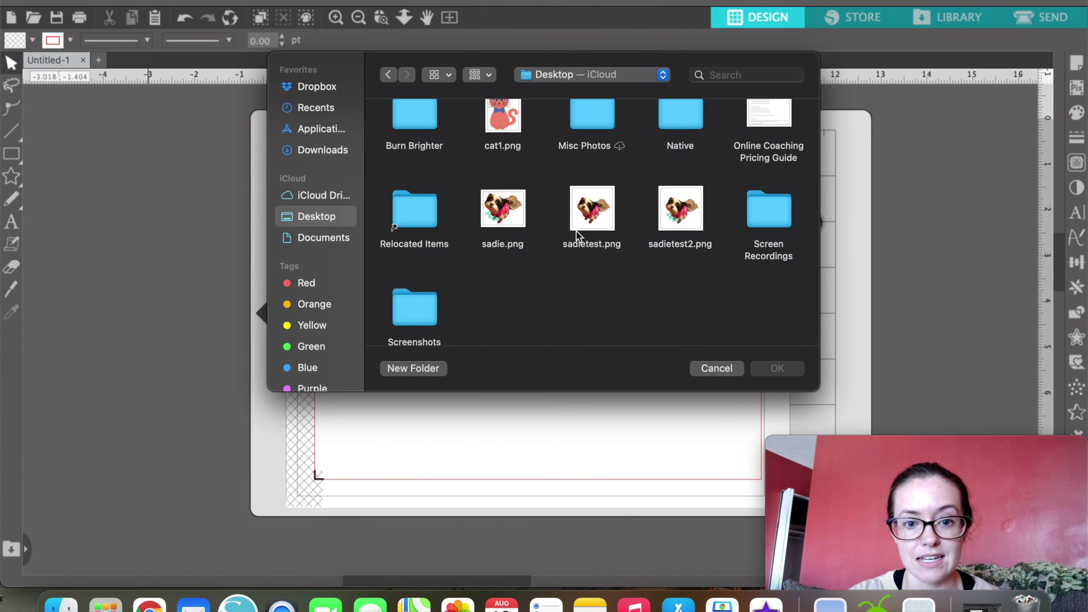
left_click(503, 211)
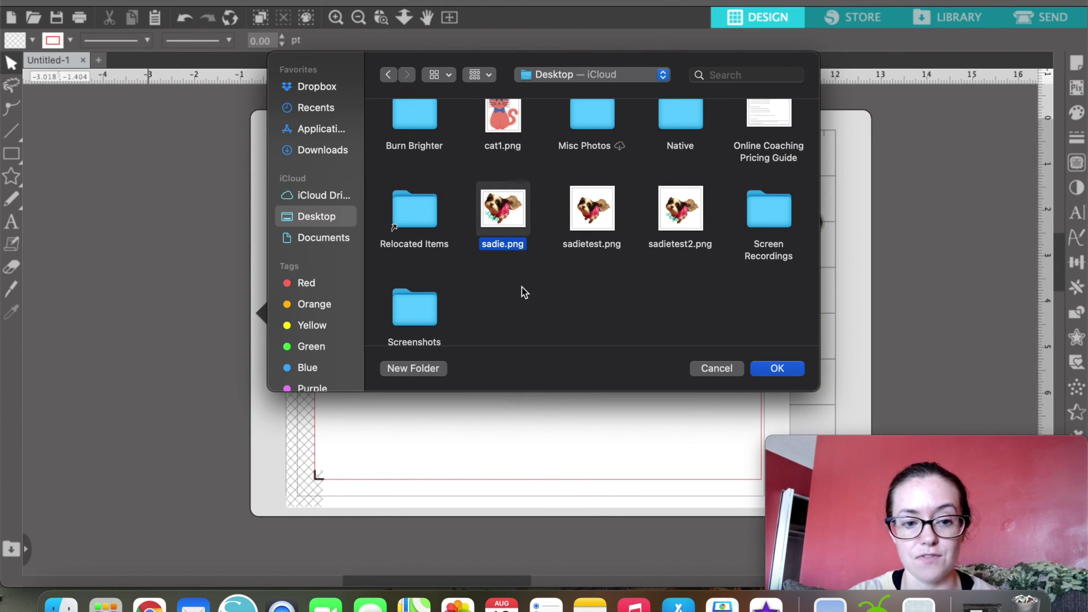
left_click(784, 375)
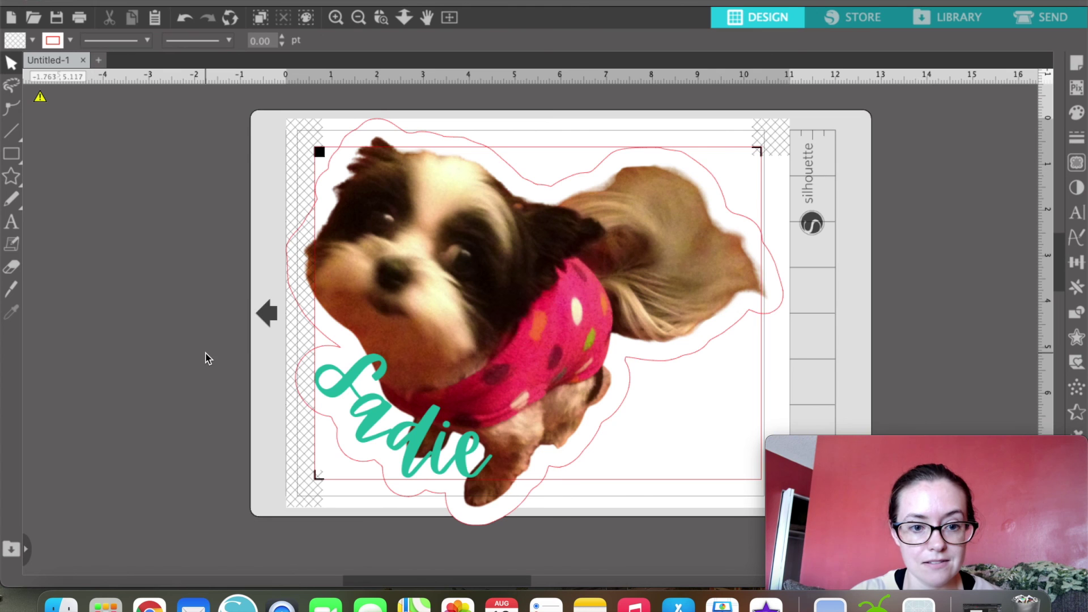
Step: Move the merged Sadie image partly off the cutting mat and delete it
left_click_drag(369, 328, 173, 342)
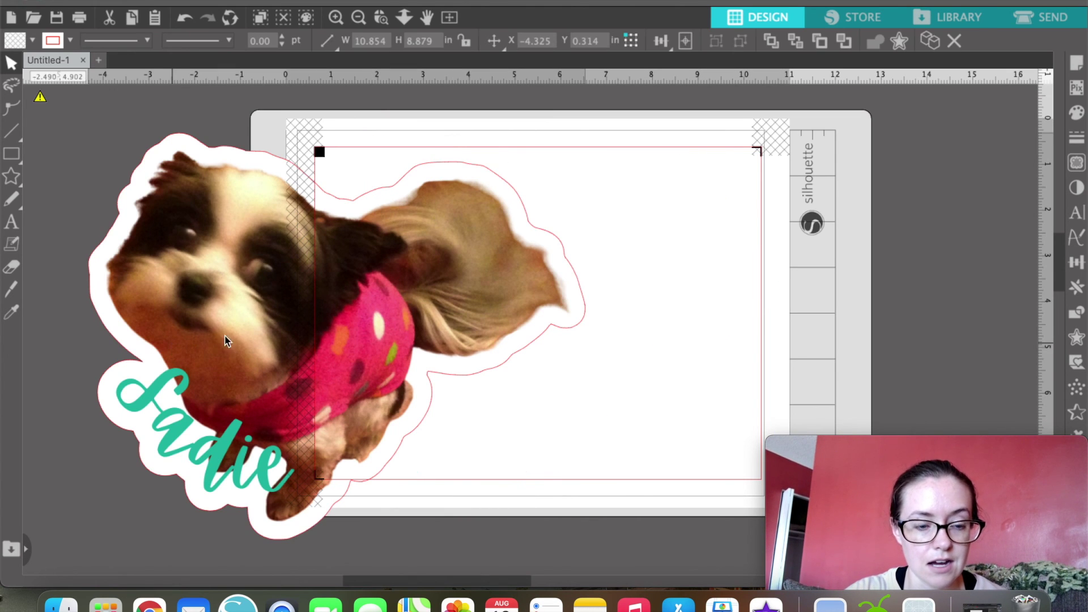
left_click(205, 327)
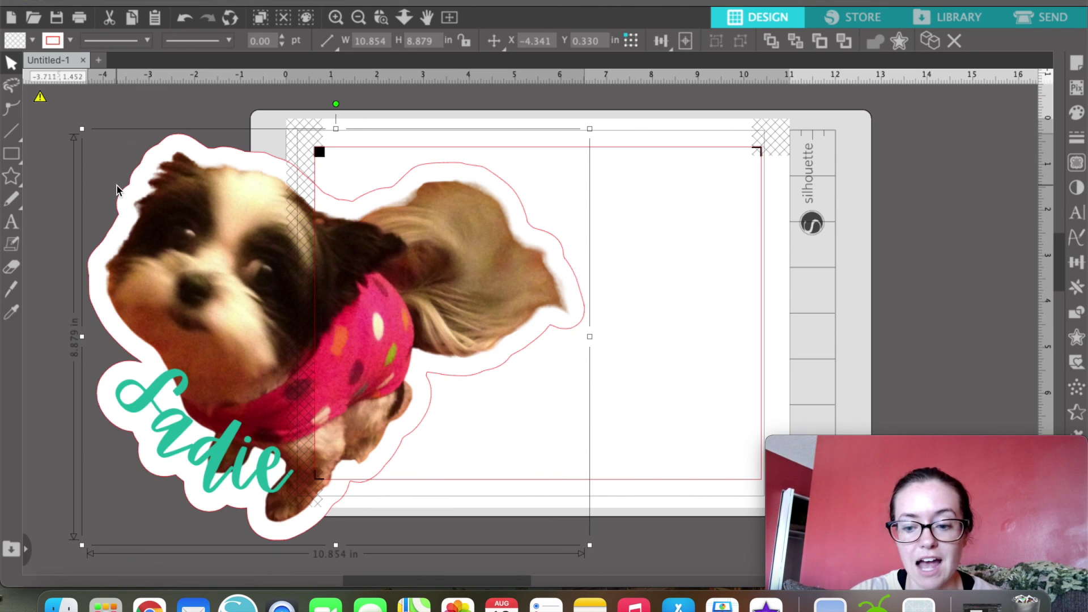
key("Delete")
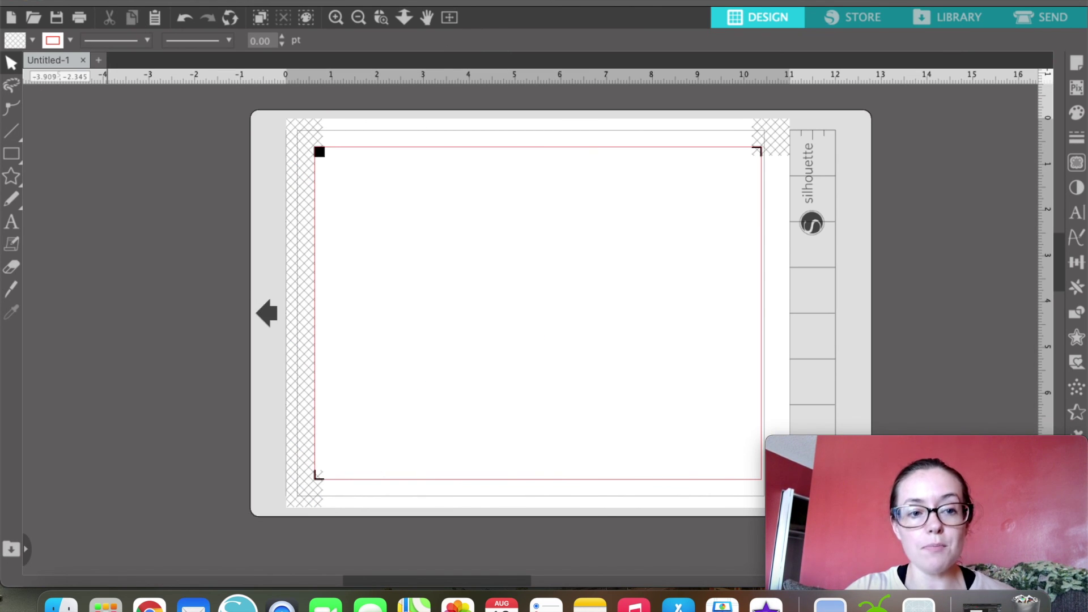
Step: Merge sadie.png from the Desktop into the empty document again
left_click(150, 0)
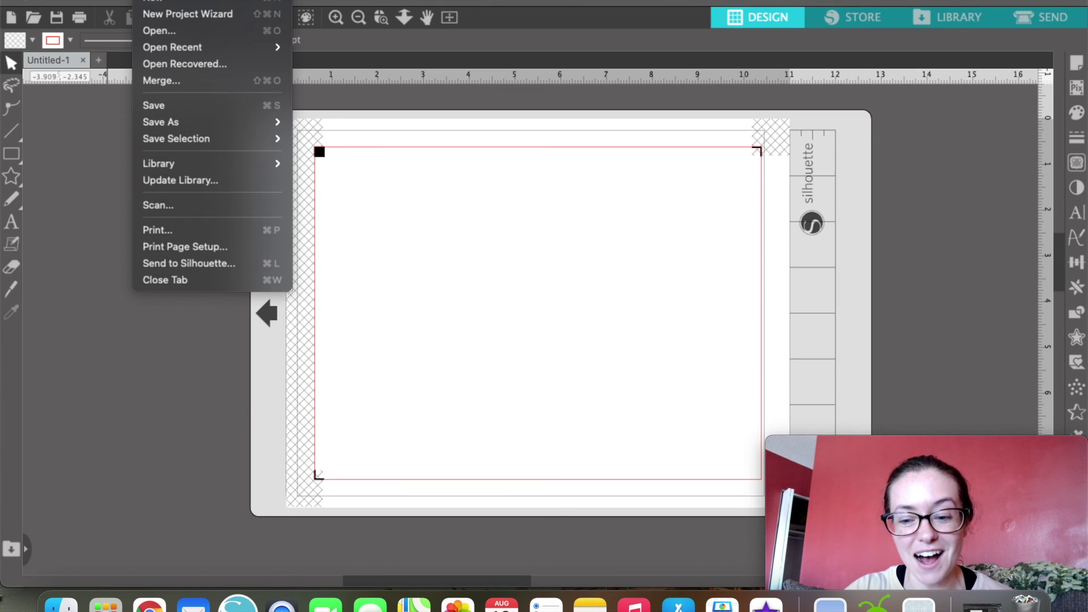
left_click(207, 83)
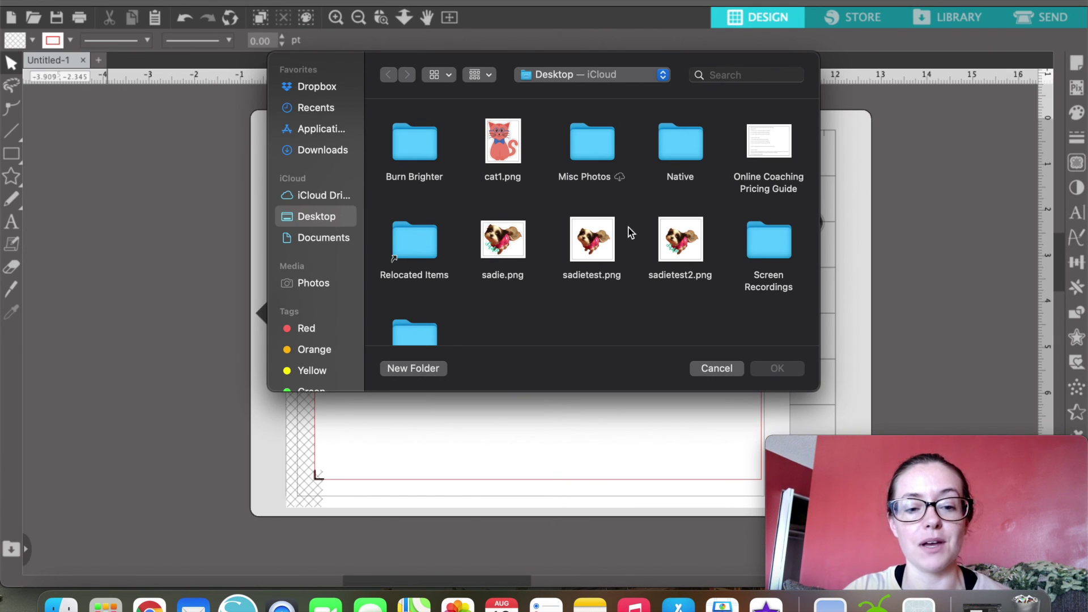
left_click(500, 240)
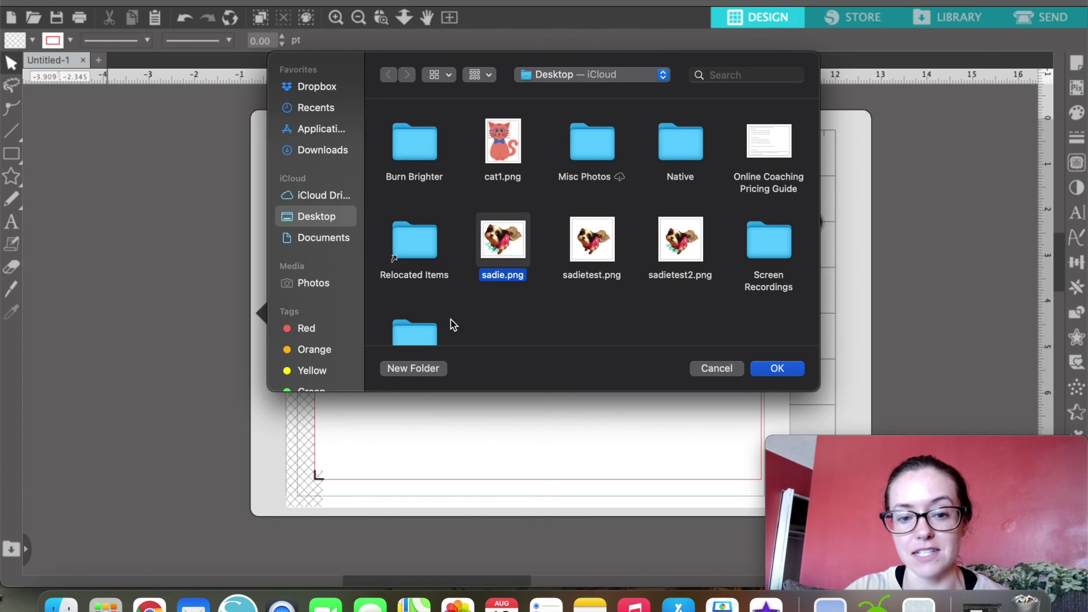
left_click(776, 368)
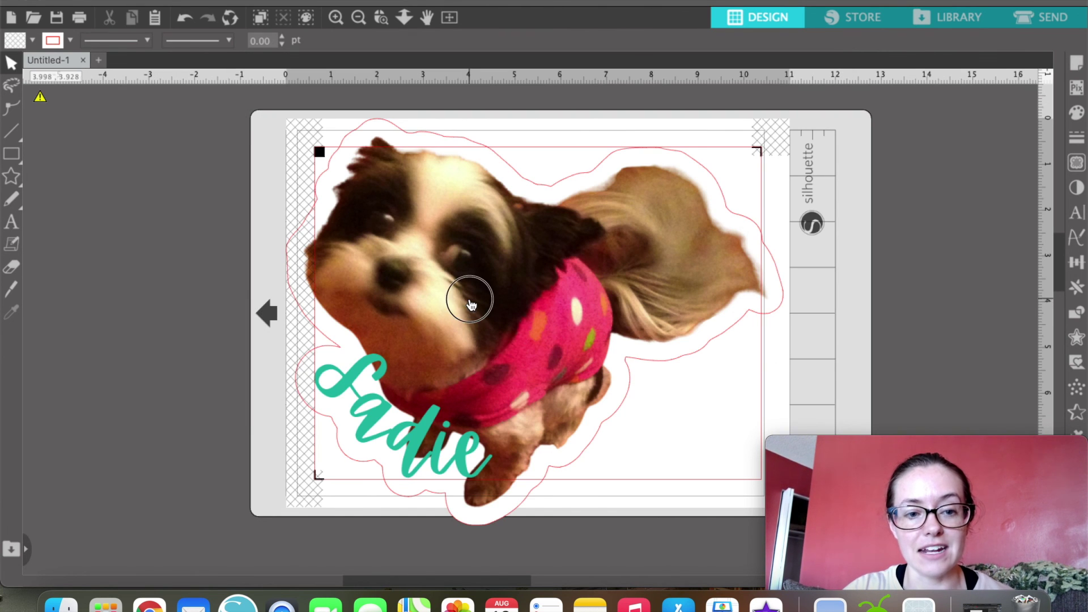
Step: Shrink the Sadie sticker to about 5.24 x 4.29 in and place it inside the registration marks' upper-left area
left_click_drag(469, 298, 190, 271)
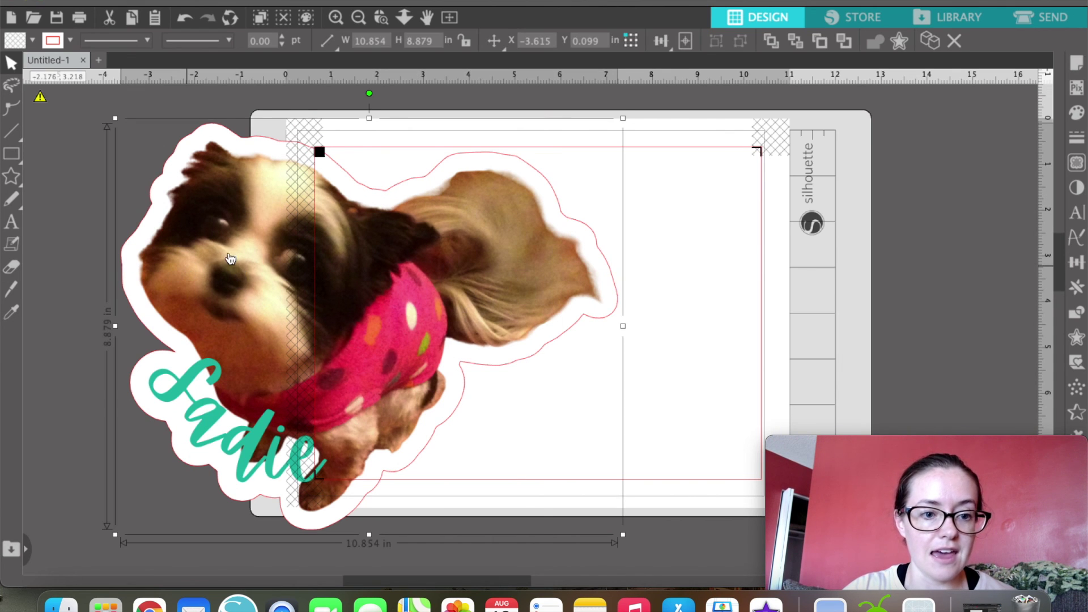
left_click(240, 164)
left_click_drag(239, 164, 435, 252)
left_click_drag(480, 408, 446, 245)
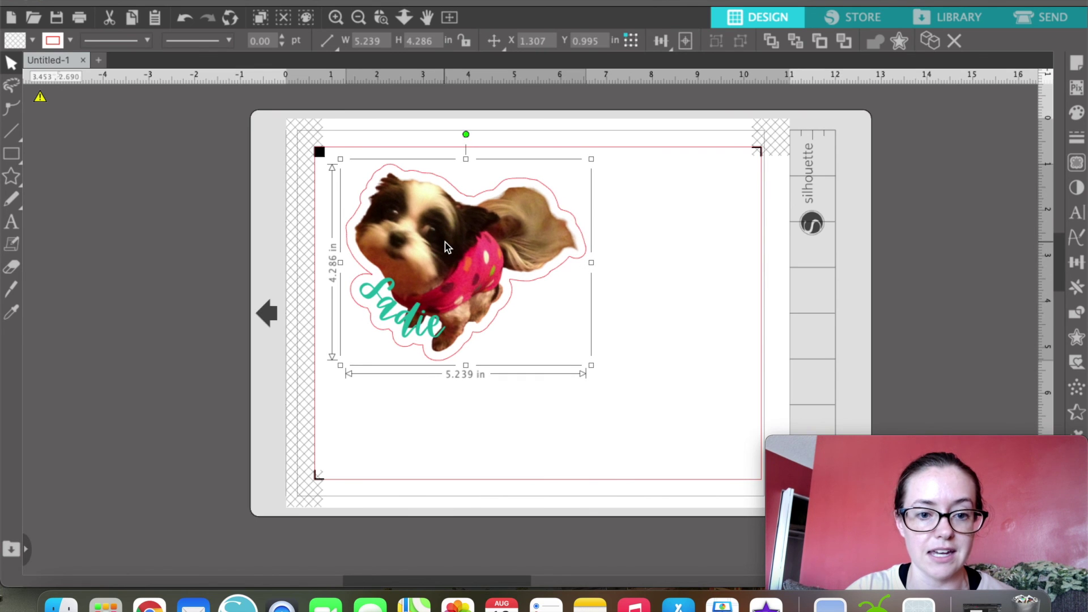
left_click(214, 315)
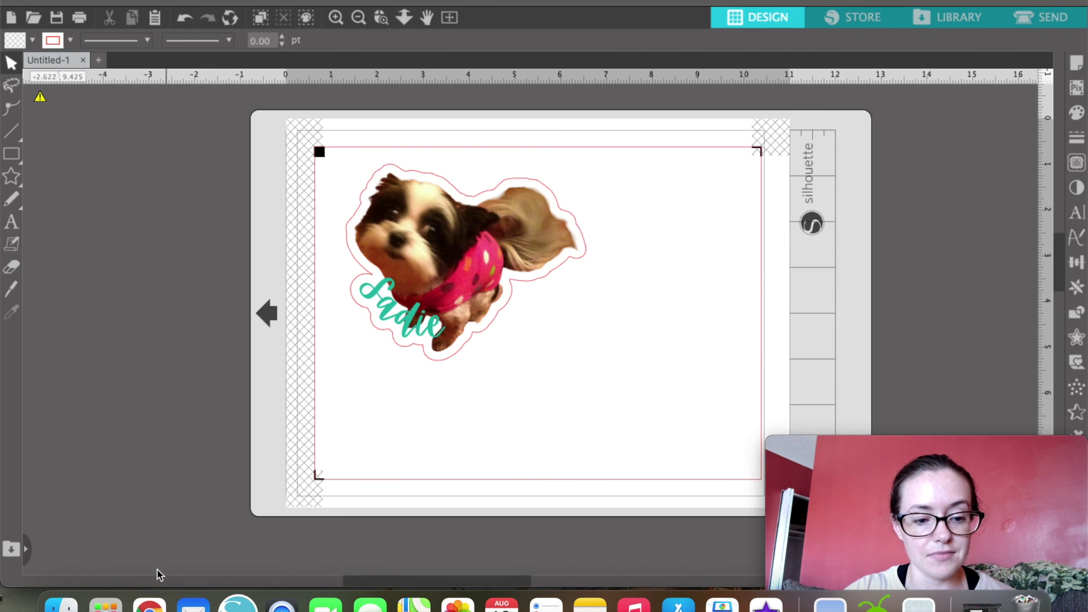
Step: Switch to Chrome with the Photopea document sadietest2.psd
left_click(149, 604)
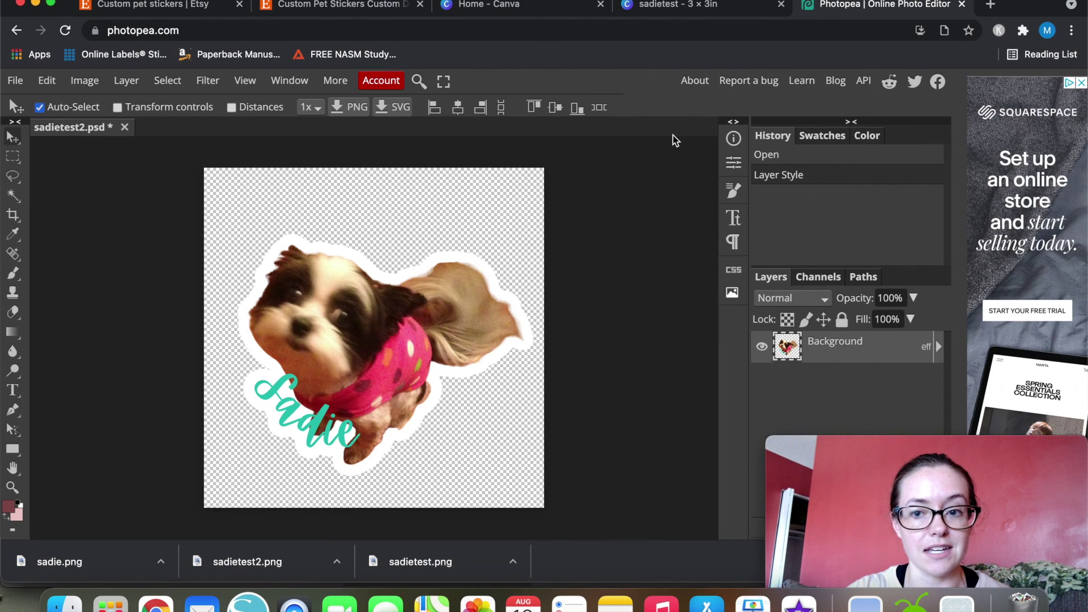